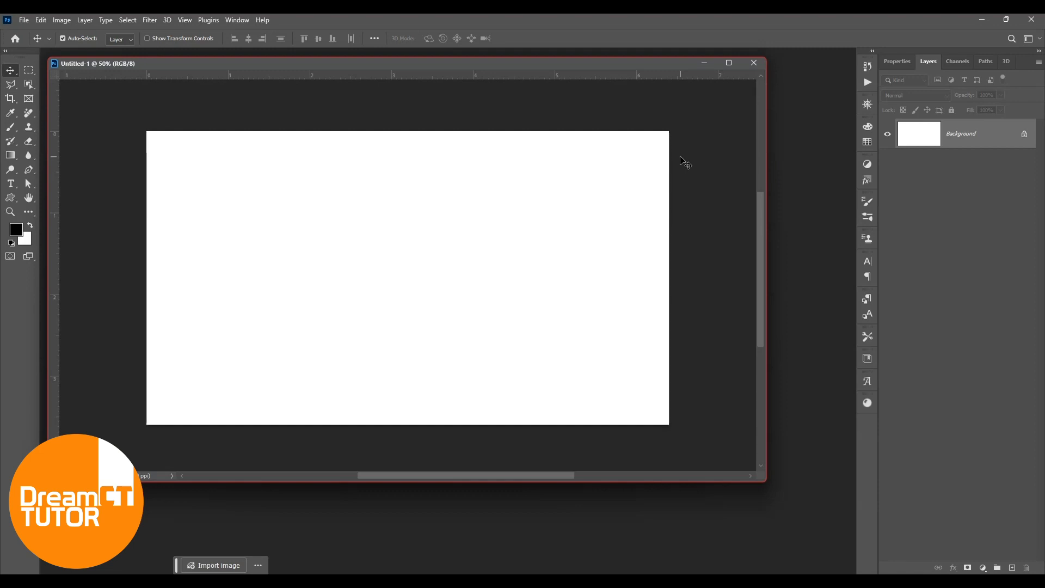
- Try to move the locked Background layer, then decline converting it to a normal layer
left_click_drag(166, 64, 199, 69)
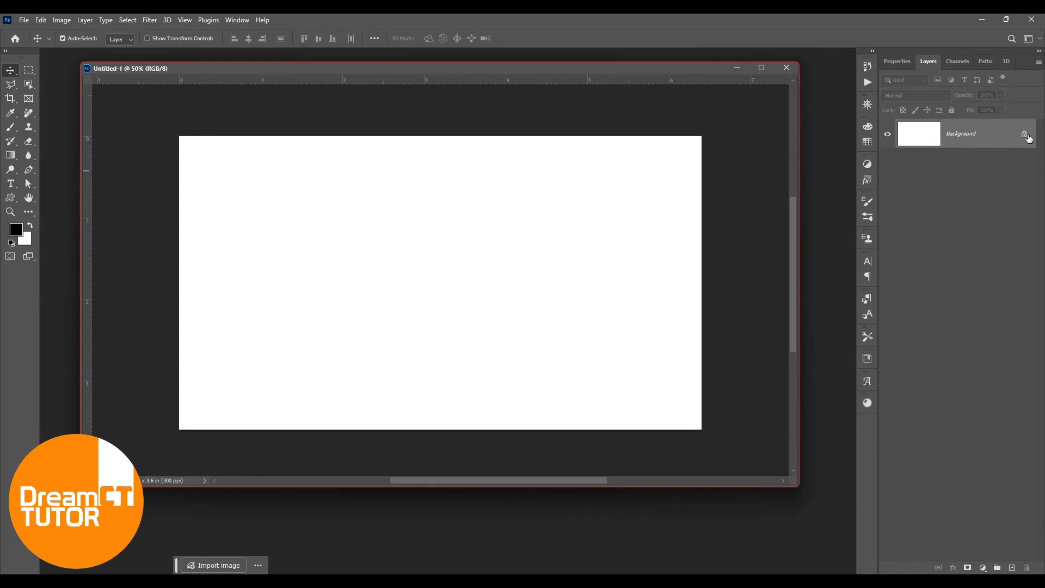
left_click_drag(541, 234, 391, 176)
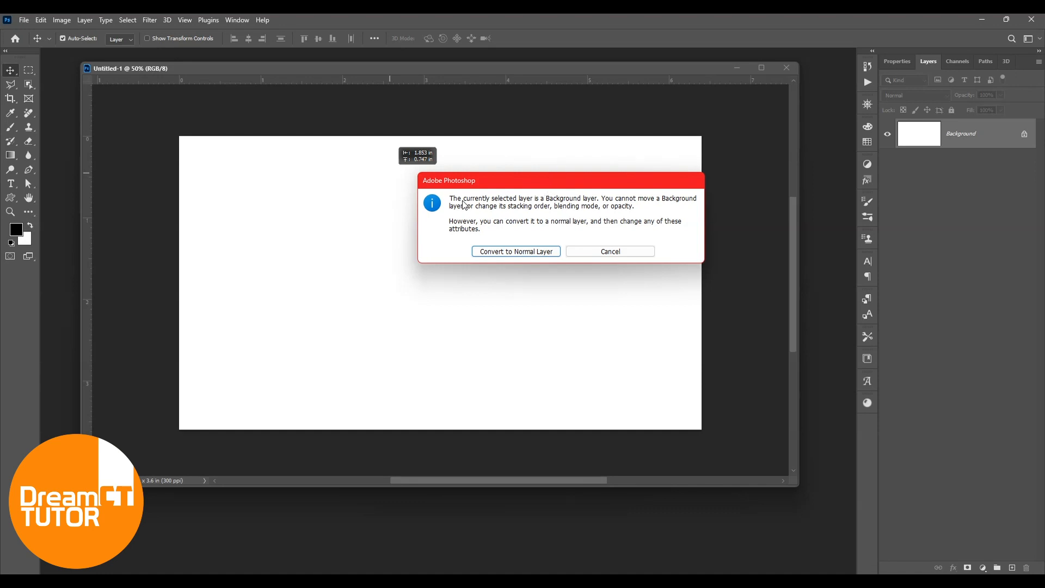
left_click(616, 255)
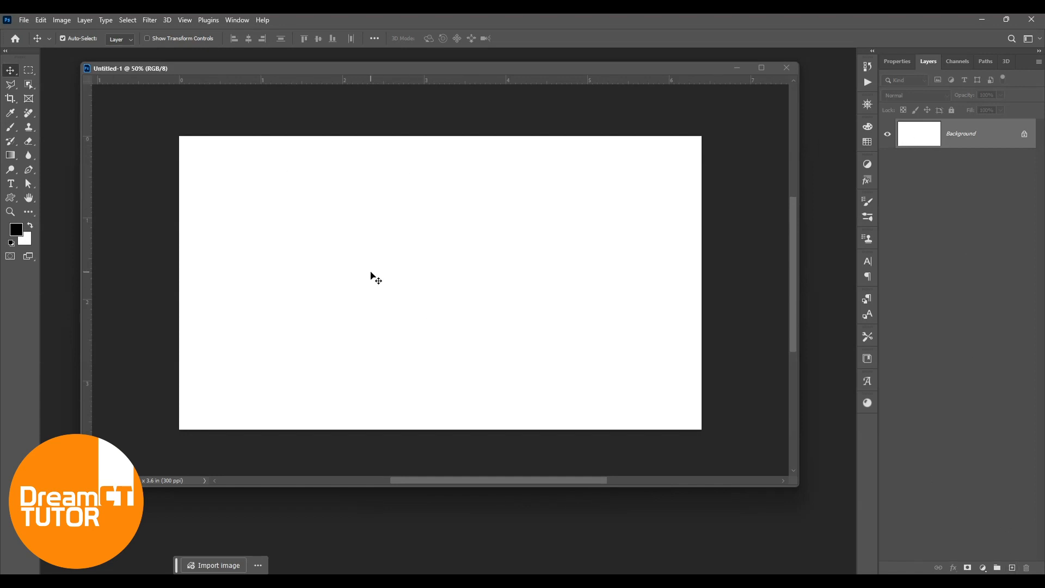
- Paint a loose black curvy brush stroke across the middle of the Background layer
left_click(10, 129)
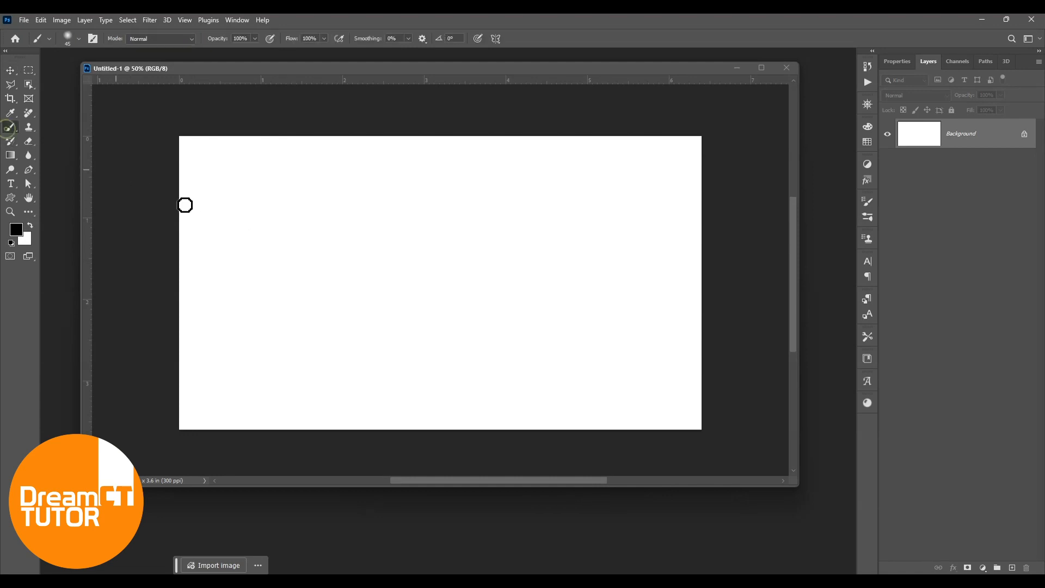
mouse_move(363, 267)
left_mouse_down()
mouse_move(353, 235)
mouse_move(436, 222)
mouse_move(437, 258)
mouse_move(485, 290)
mouse_move(527, 230)
mouse_move(545, 327)
mouse_move(442, 374)
mouse_move(365, 336)
mouse_move(298, 326)
left_mouse_up()
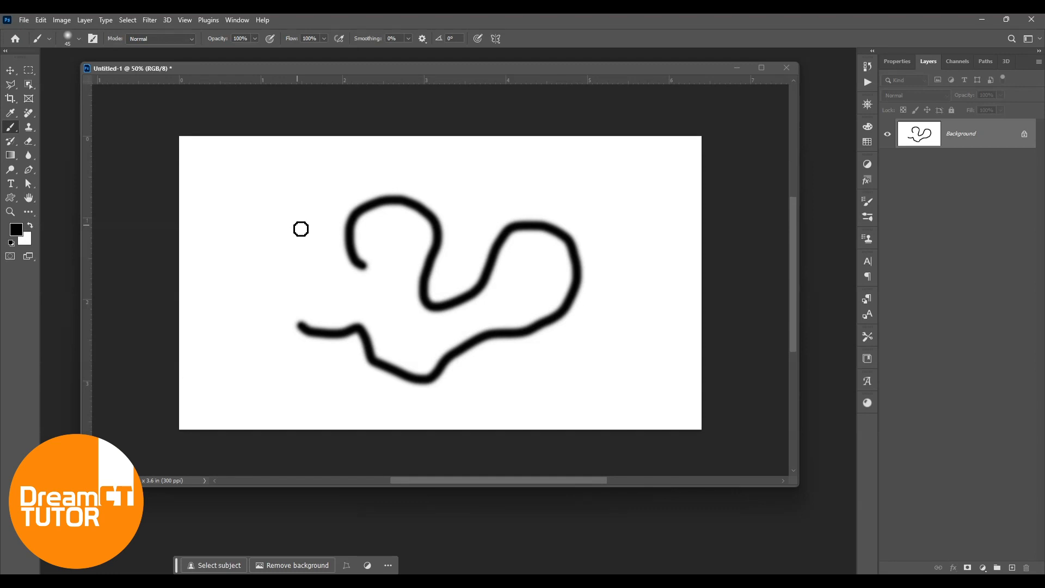
- Set the foreground colour to red ff0202 and fill a rectangular selection near the canvas's upper-left corner with it, then deselect
left_click(28, 70)
left_click_drag(210, 169, 282, 264)
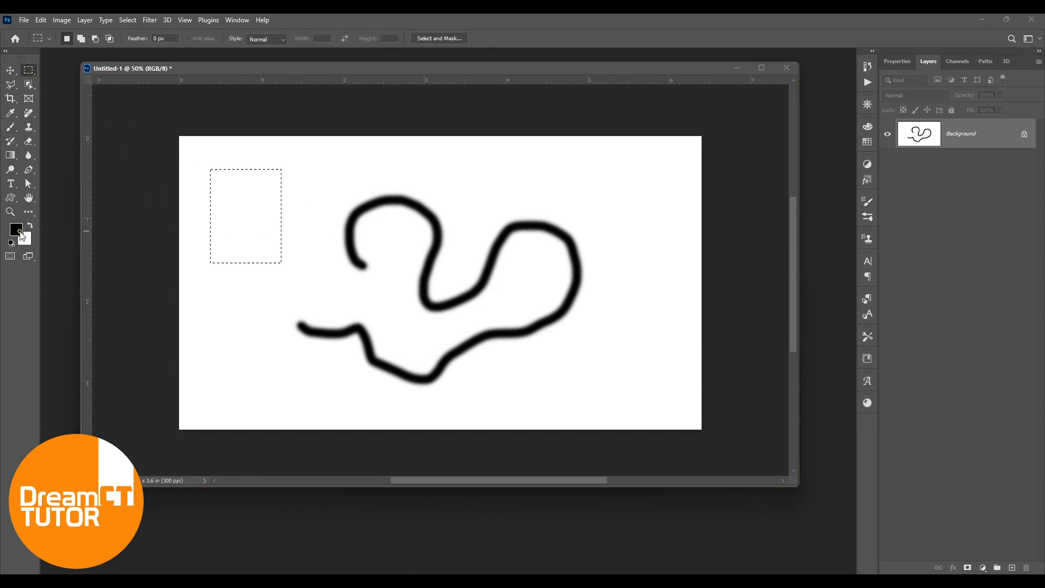
left_click(22, 236)
left_click(446, 117)
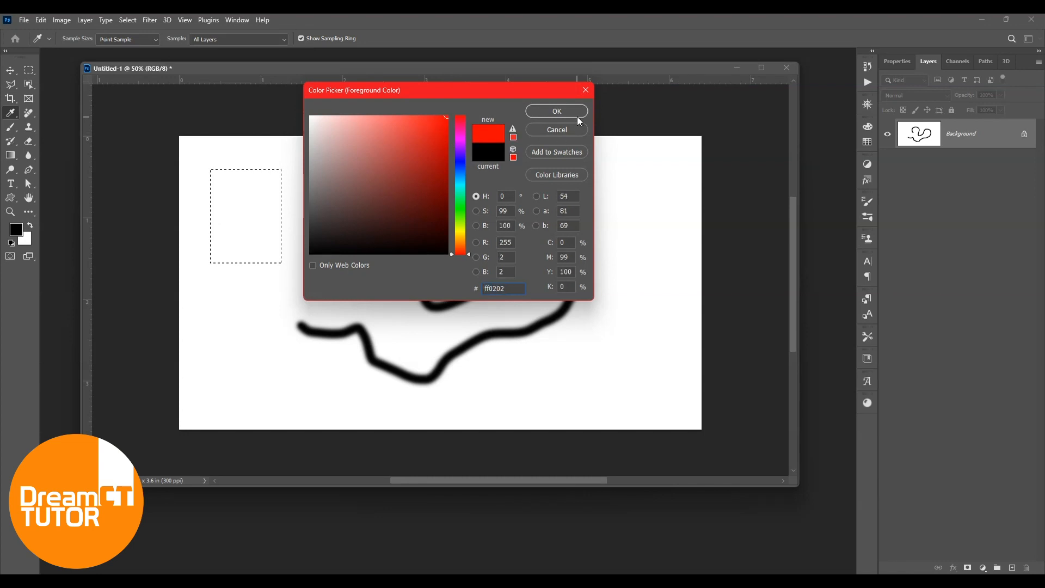
left_click(557, 111)
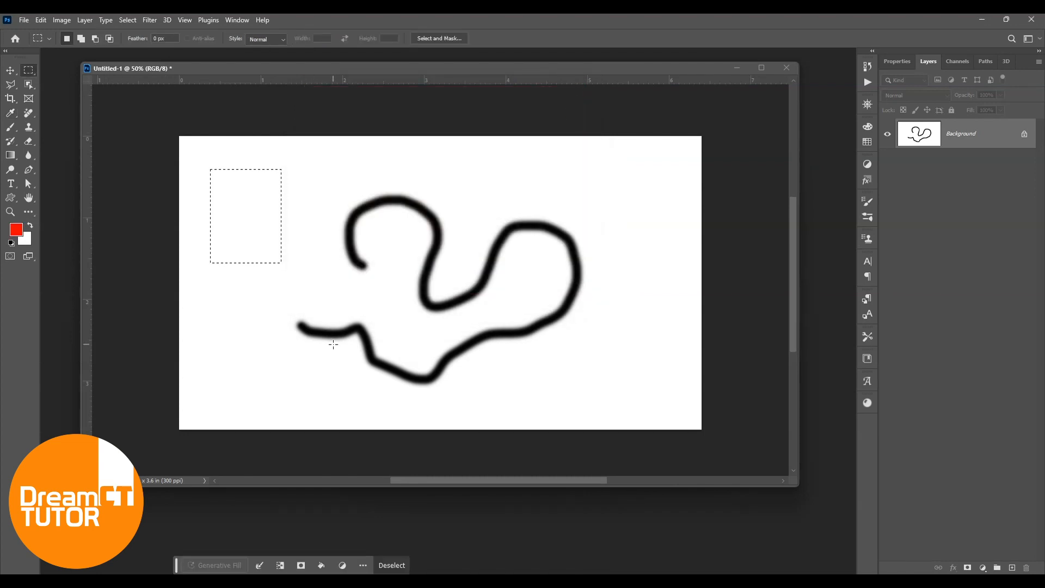
key("alt+BackSpace")
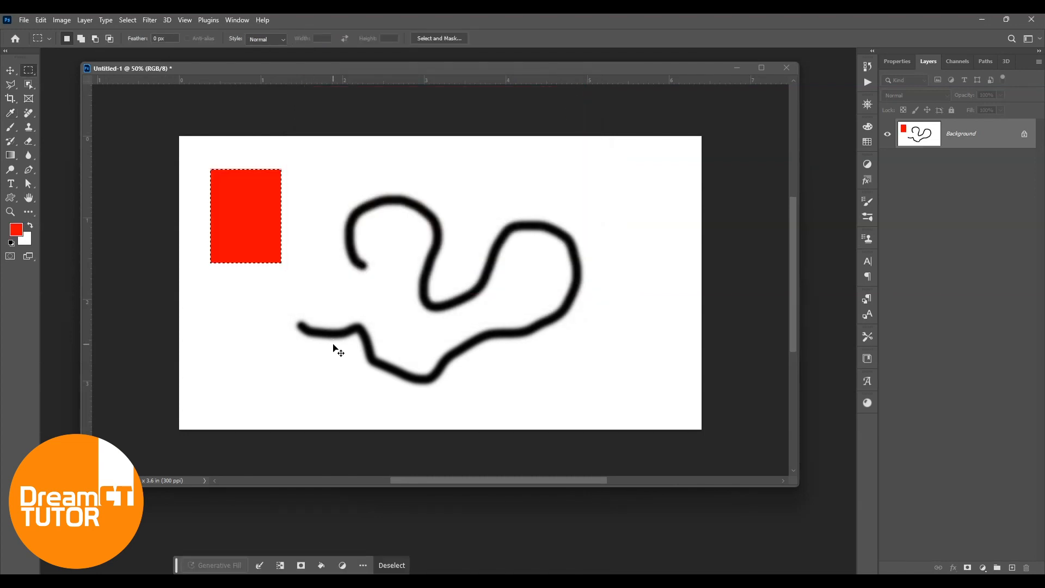
key("ctrl+d")
- Try to move the red rectangle on the Background layer, declining the conversion to a normal layer
key("v")
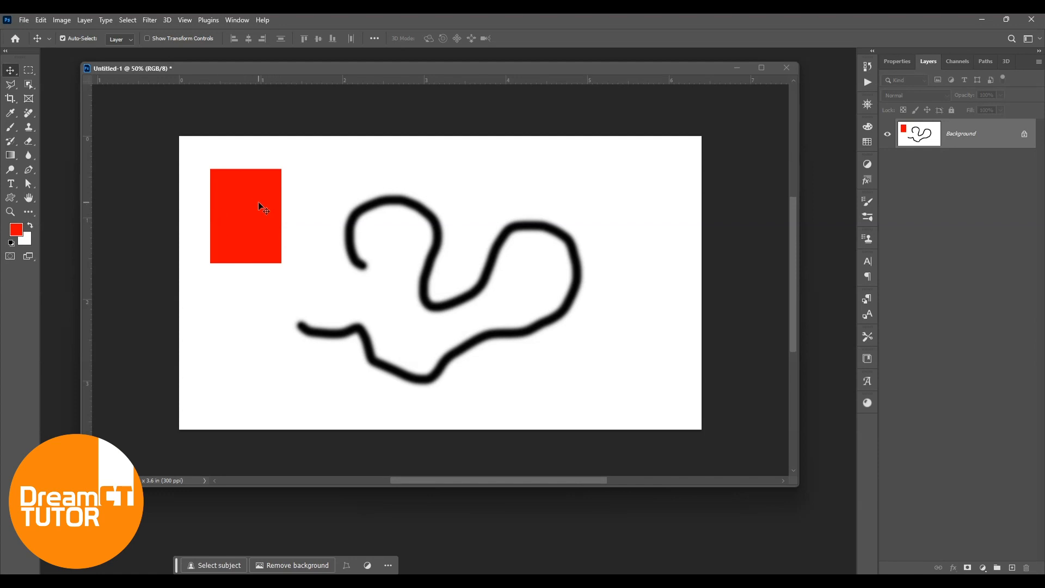
left_click_drag(255, 207, 368, 215)
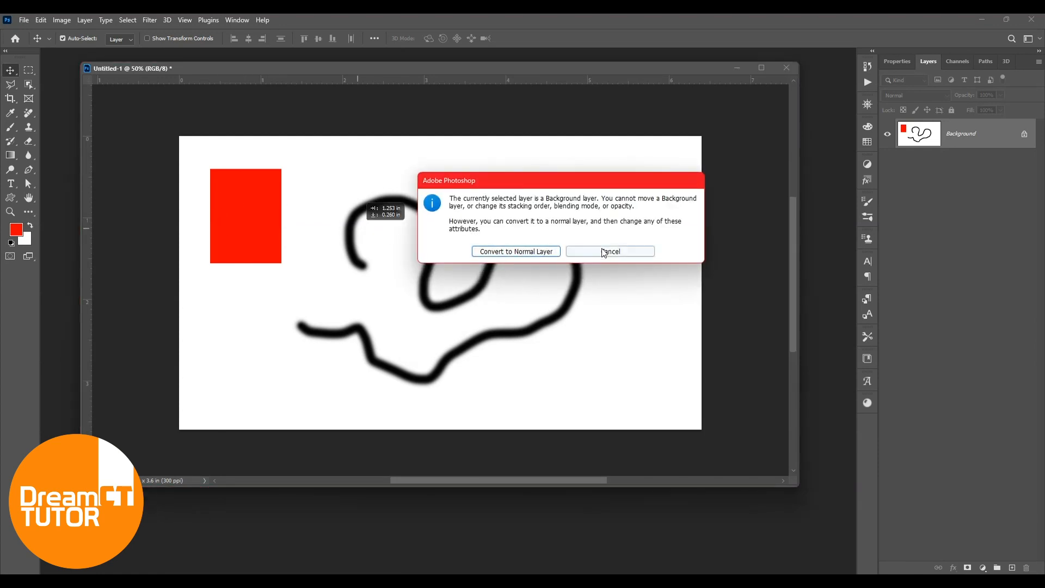
left_click(618, 253)
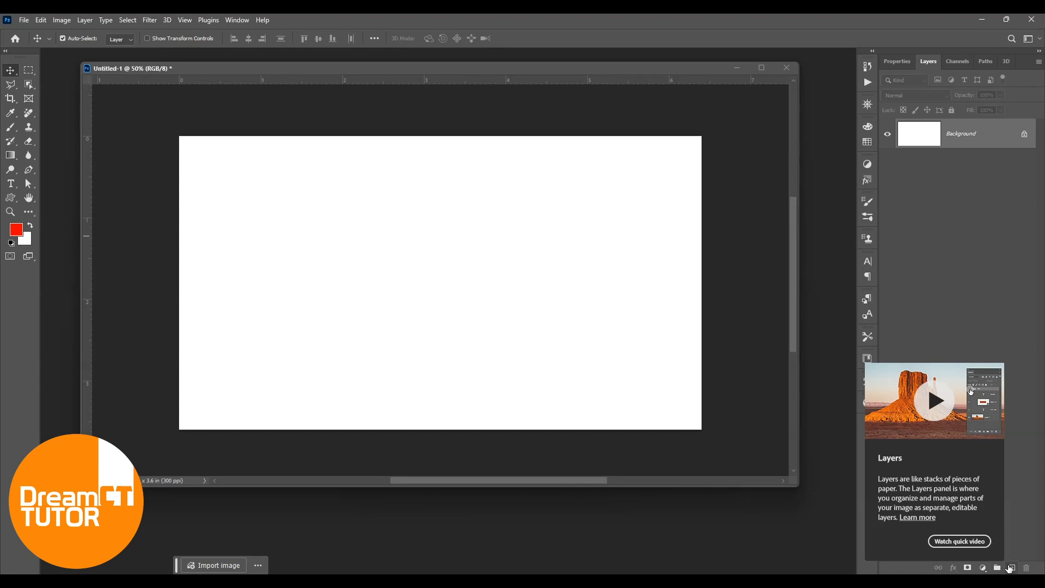
- Add a blank layer above the Background layer and undo it
left_click(1013, 566)
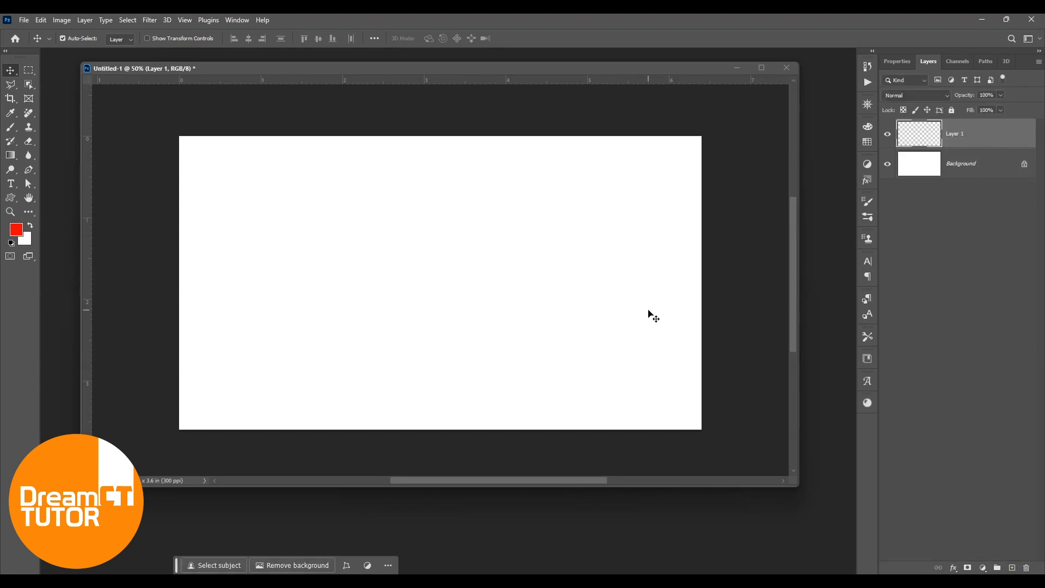
key("ctrl+z")
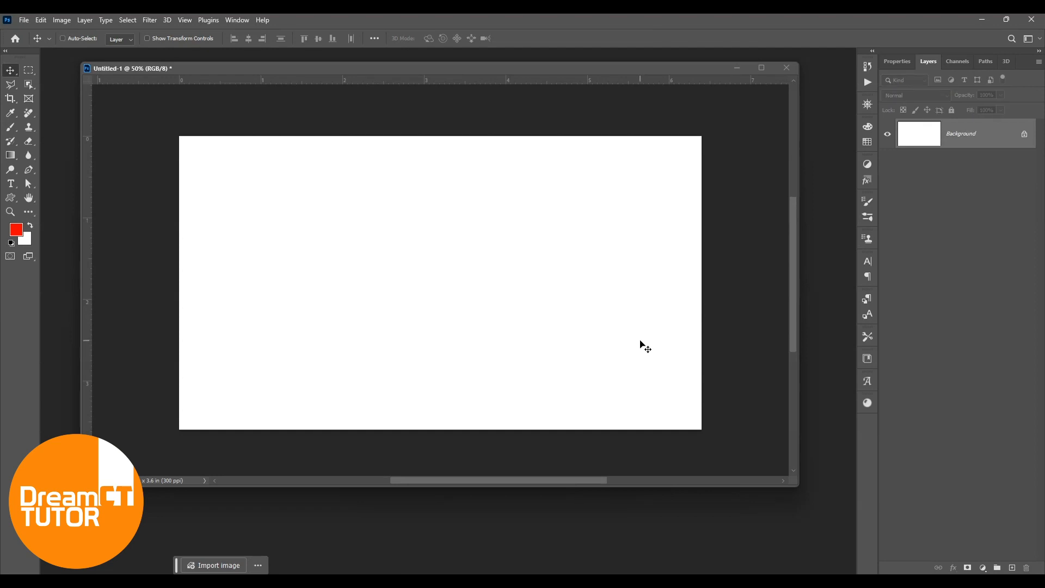
- Create a layer named abcd with a Red colour label, and add a second blank layer above it with default settings
key("ctrl+shift+n")
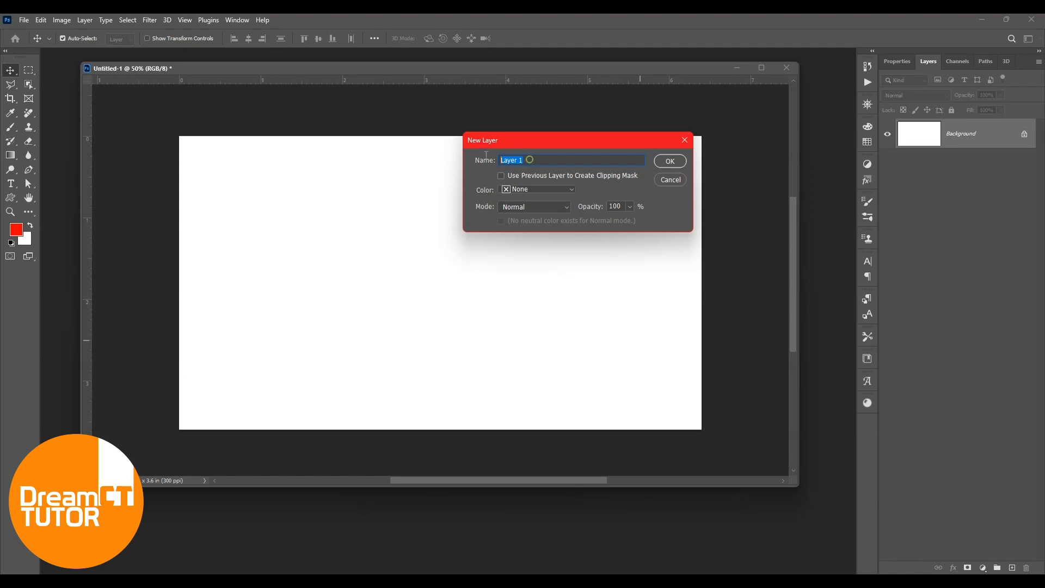
type("abcd")
left_click(569, 188)
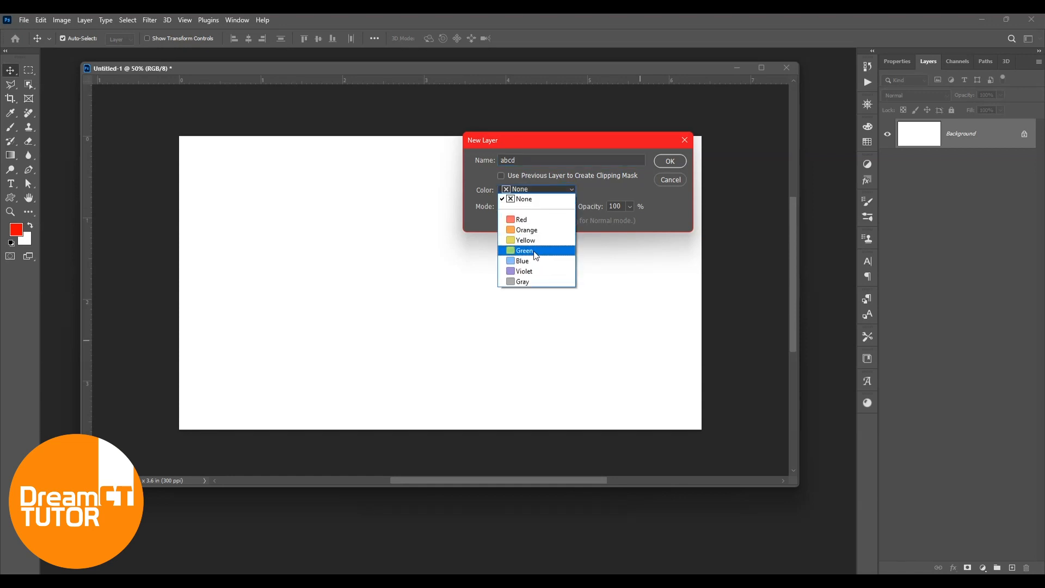
left_click(522, 219)
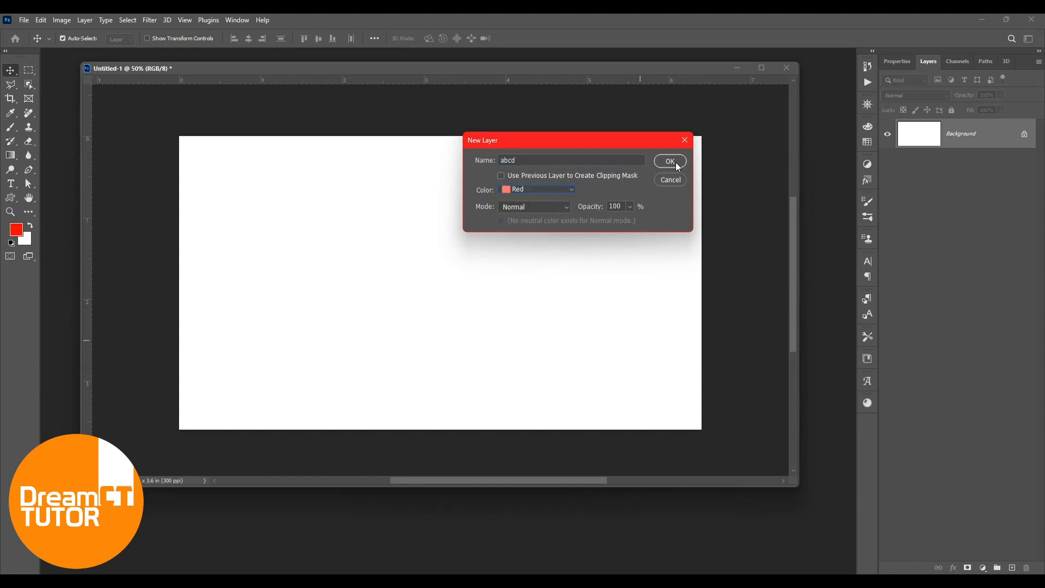
left_click(678, 166)
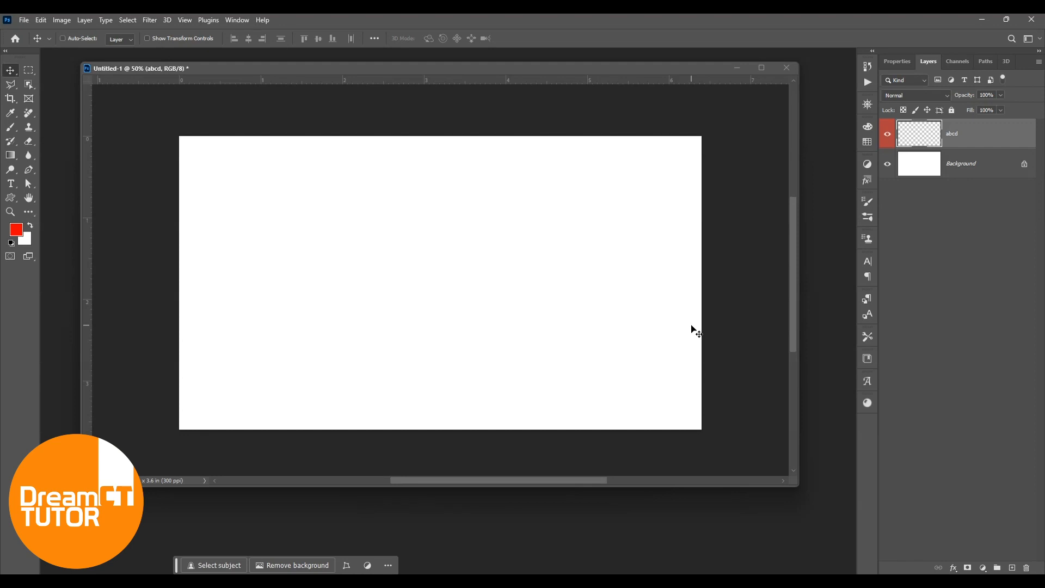
key("ctrl+shift+alt+n")
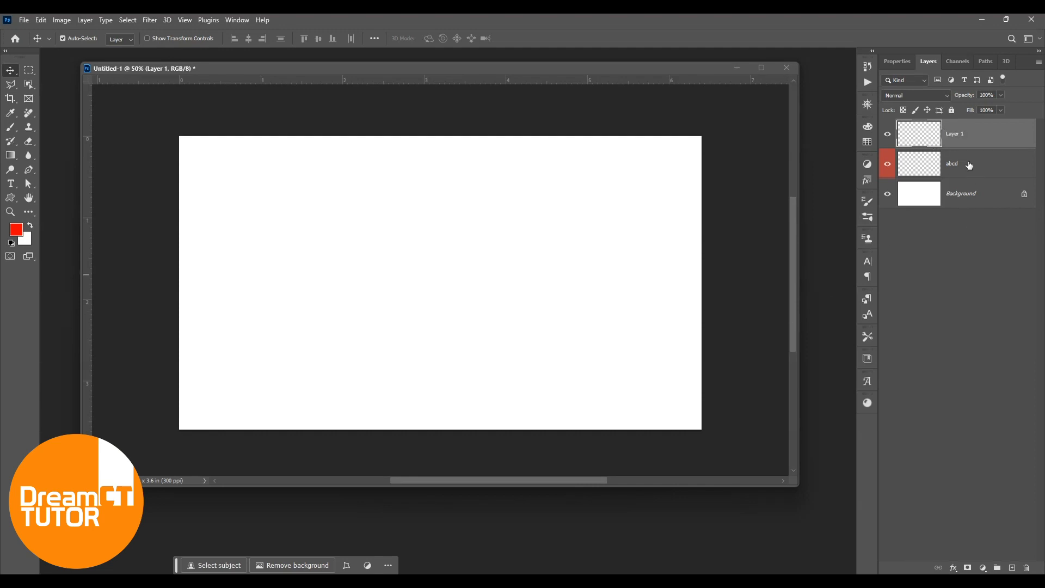
- On the abcd layer, fill a rectangular selection in the left half of the canvas with the red foreground colour and deselect
left_click(970, 166)
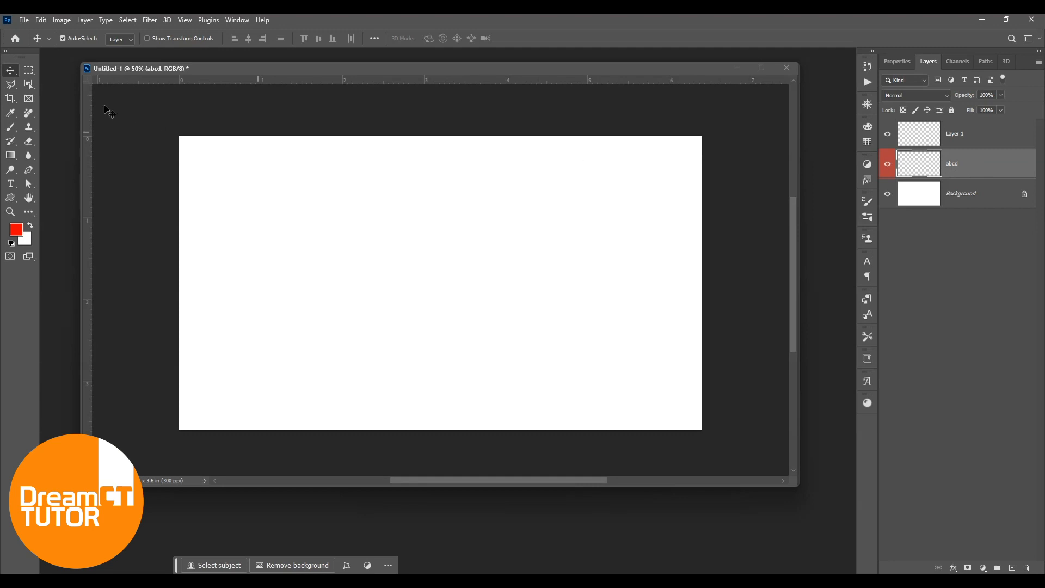
left_click(29, 71)
left_click_drag(241, 191, 342, 306)
key("alt+BackSpace")
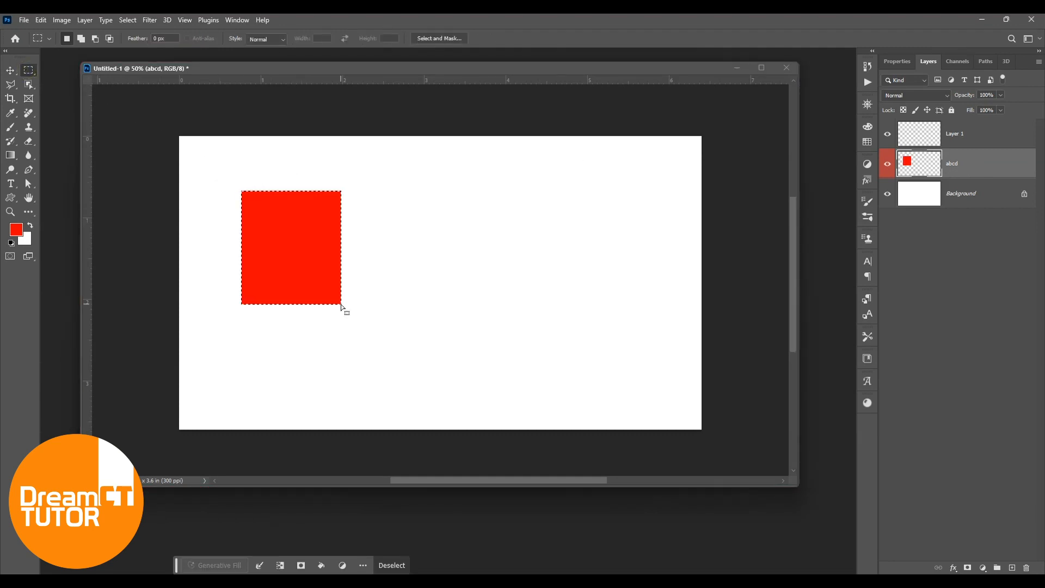
key("ctrl+d")
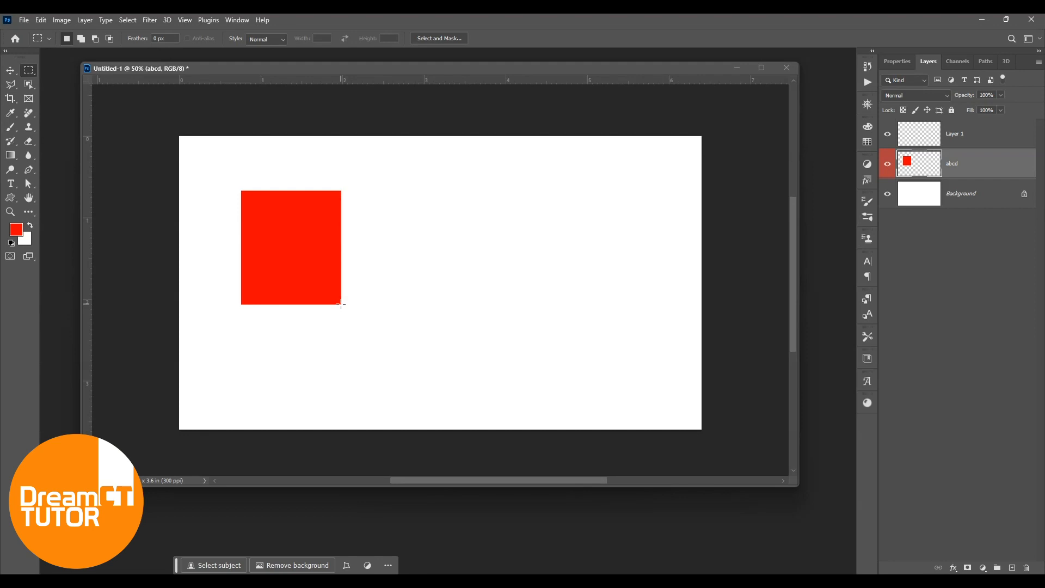
- Set the background colour to green 2f9303 and fill a rectangle with it on Layer 1, right of the red rectangle, then deselect
left_click(966, 137)
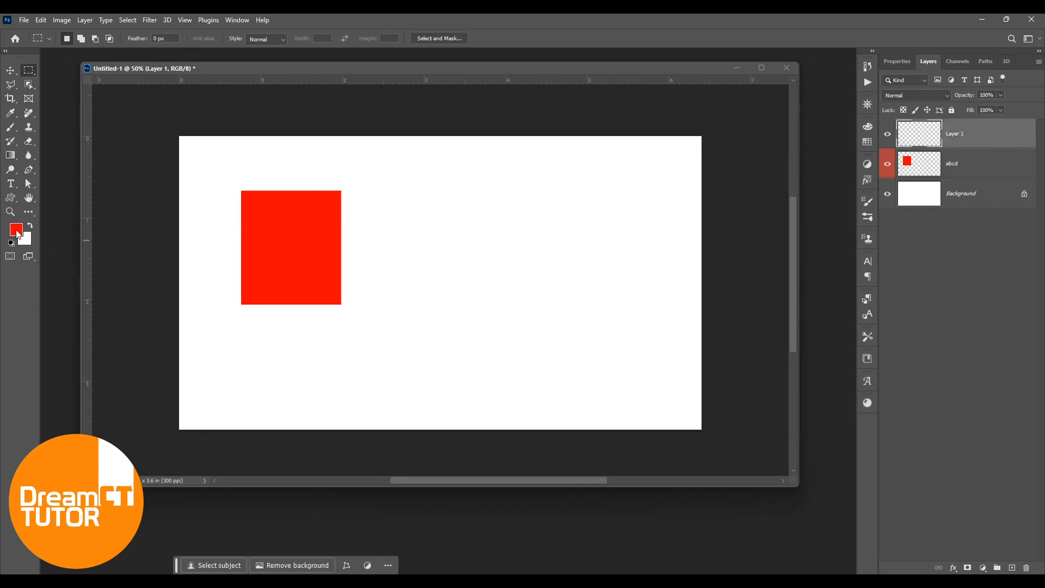
left_click(25, 240)
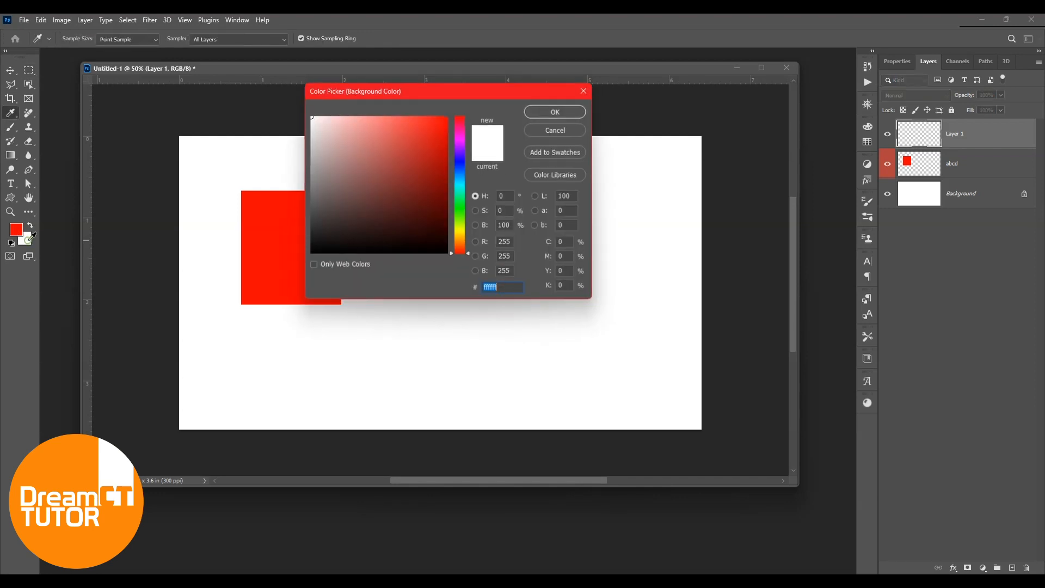
type("2f9303")
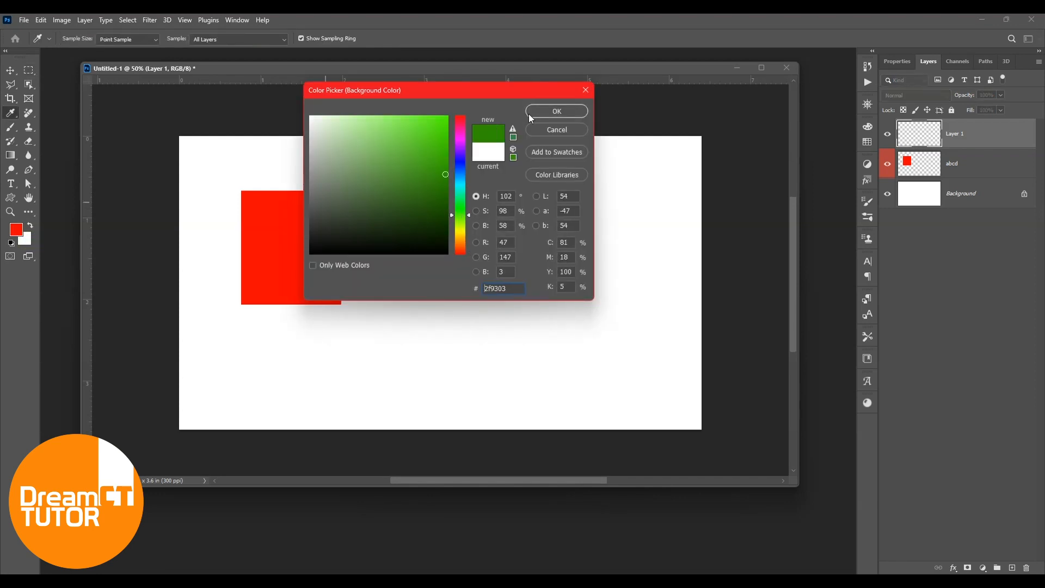
left_click(547, 111)
left_click_drag(458, 199, 557, 311)
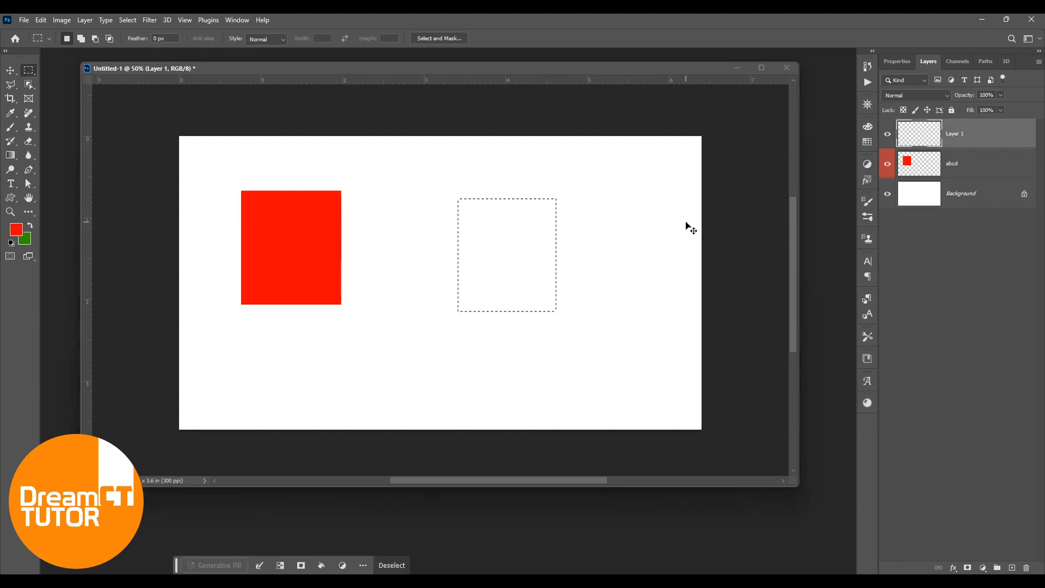
key("ctrl+BackSpace")
key("ctrl+d")
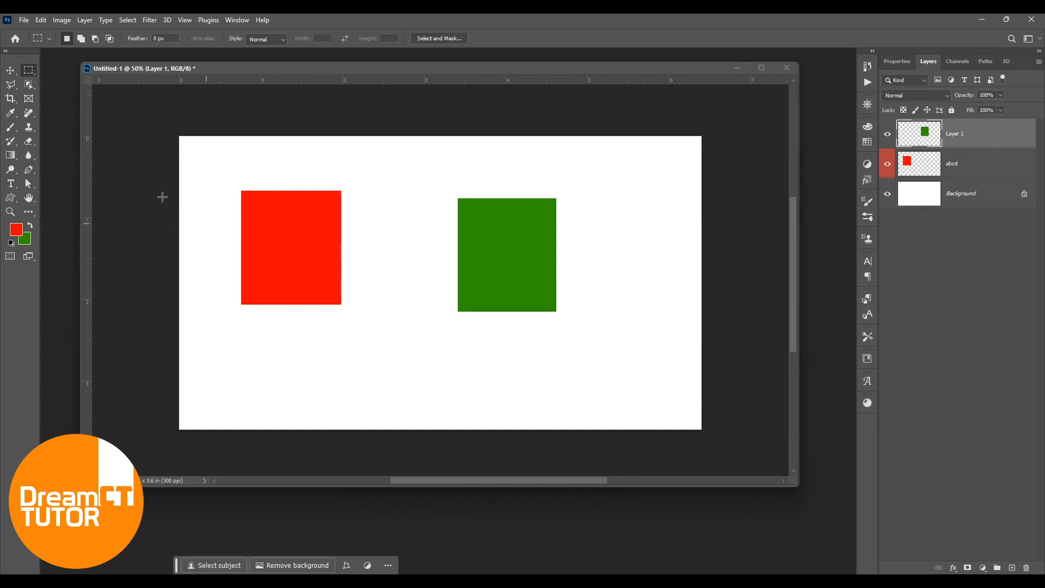
- Move the red rectangle slightly down and right, and the green rectangle up and right on the canvas
left_click(10, 70)
mouse_move(314, 246)
left_mouse_down()
mouse_move(346, 200)
mouse_move(345, 252)
mouse_move(325, 252)
left_mouse_up()
left_click_drag(525, 225, 575, 204)
left_click_drag(299, 254, 305, 267)
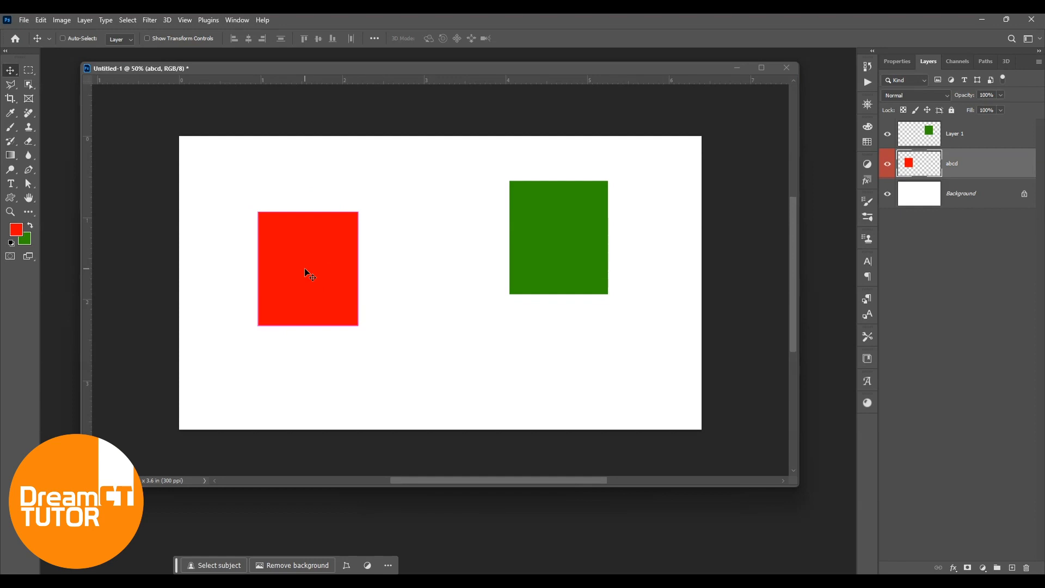
- Scale the red rectangle up to about 118% with Free Transform, shift it slightly upward, and apply the transform
key("ctrl+t")
left_click_drag(358, 326, 388, 339)
left_click_drag(331, 283, 328, 246)
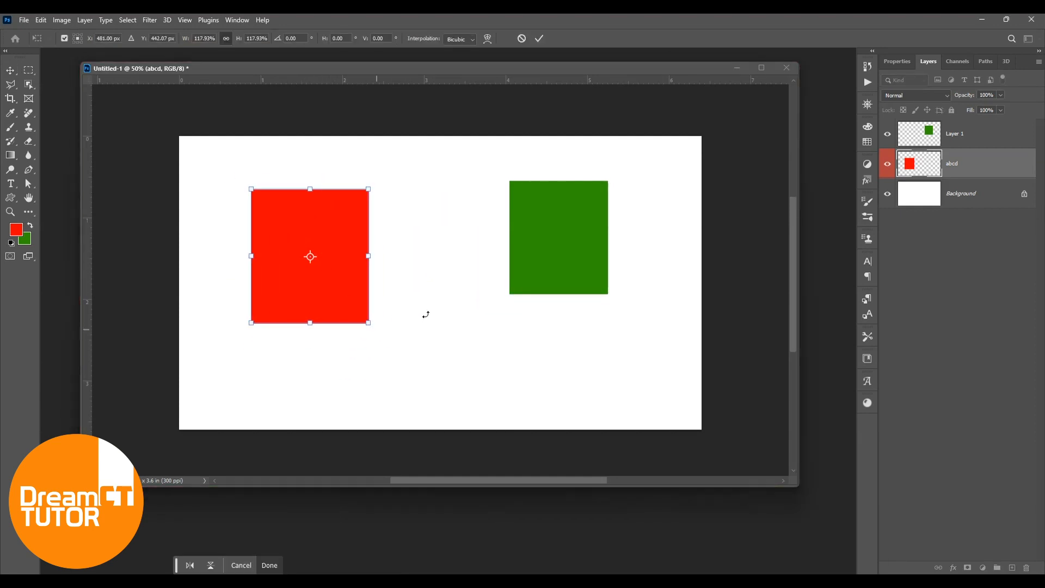
left_click(563, 256)
- Rotate the green rectangle clockwise by about 35° with Free Transform and apply it
left_click(562, 256)
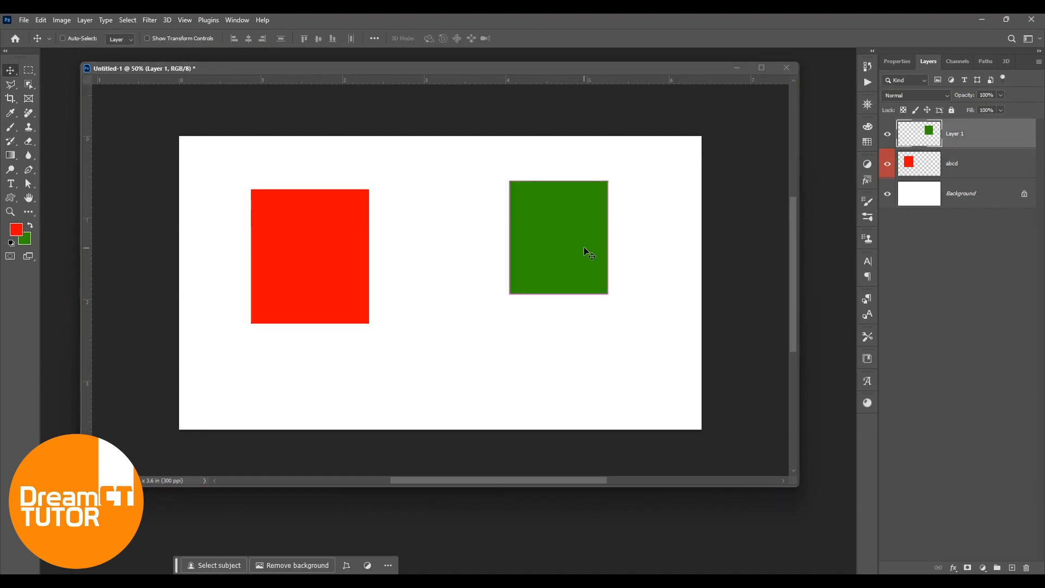
key("ctrl+t")
left_click_drag(616, 175, 628, 227)
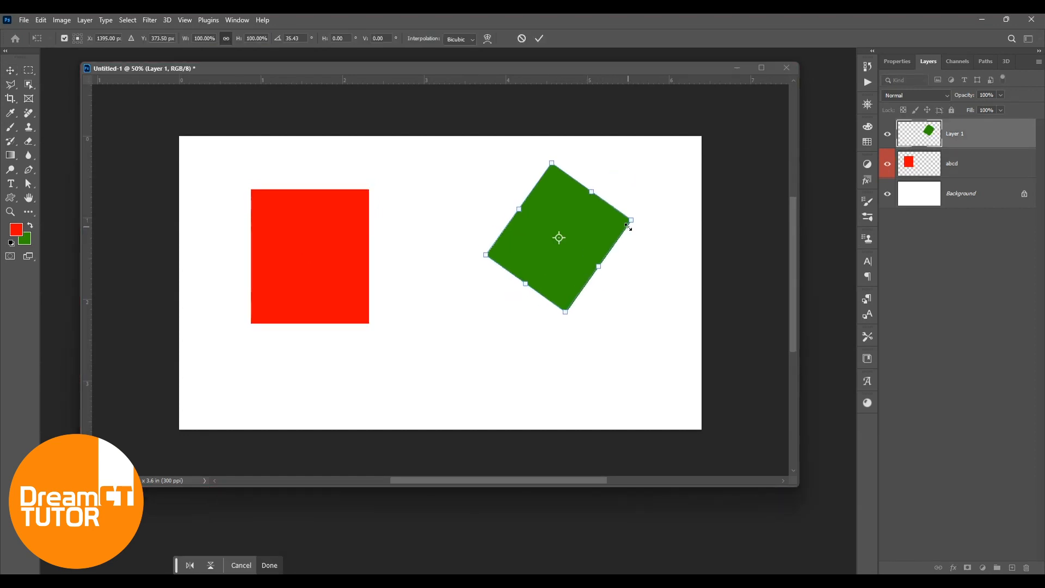
key("Return")
- Reposition the red and rotated green rectangles independently so they sit side by side on the canvas
left_click_drag(517, 218, 540, 235)
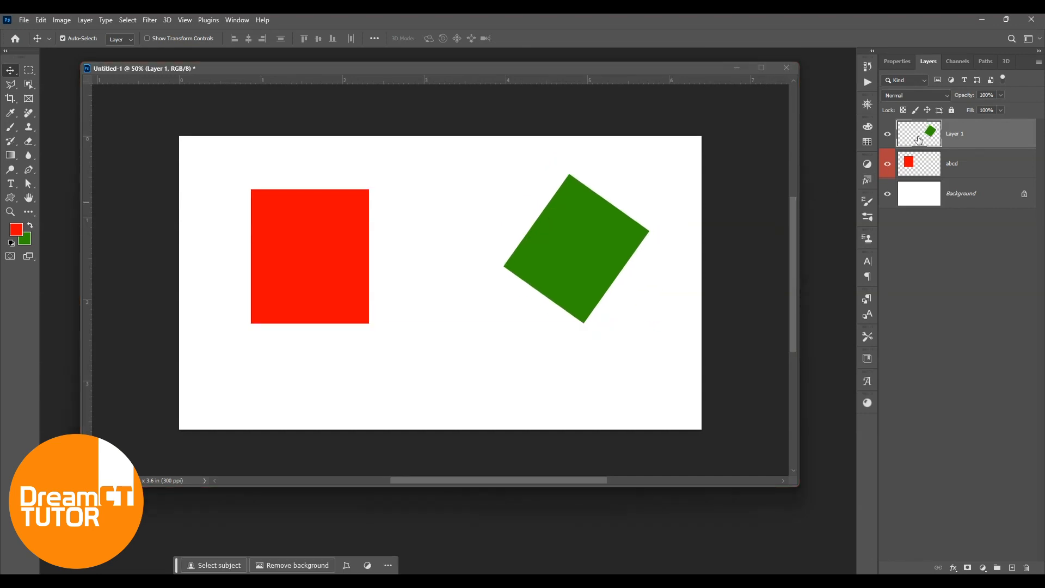
left_click_drag(339, 261, 365, 254)
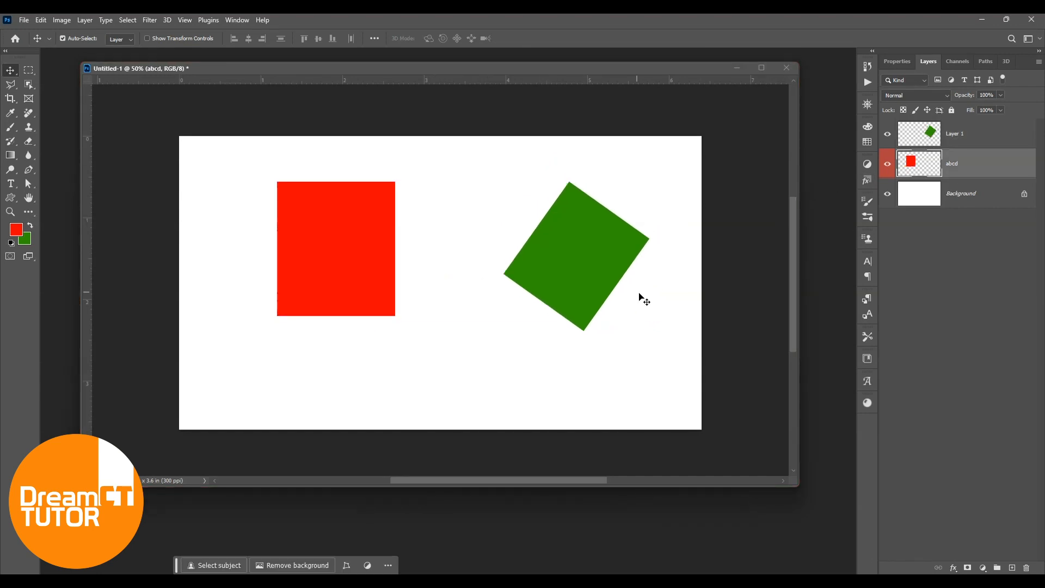
mouse_move(594, 231)
left_mouse_down()
mouse_move(563, 246)
mouse_move(577, 229)
left_mouse_up()
mouse_move(380, 262)
left_mouse_down()
mouse_move(318, 276)
mouse_move(379, 265)
left_mouse_up()
left_click_drag(514, 259, 518, 244)
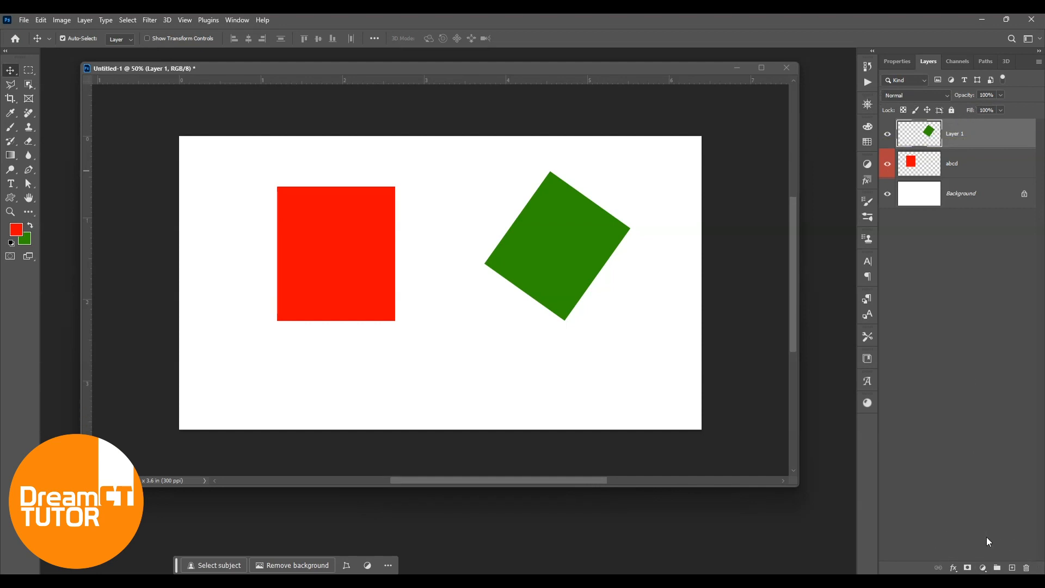
- Filter the layer list by the name "abcd" and toggle the filter off and on to compare the lists
left_click(895, 82)
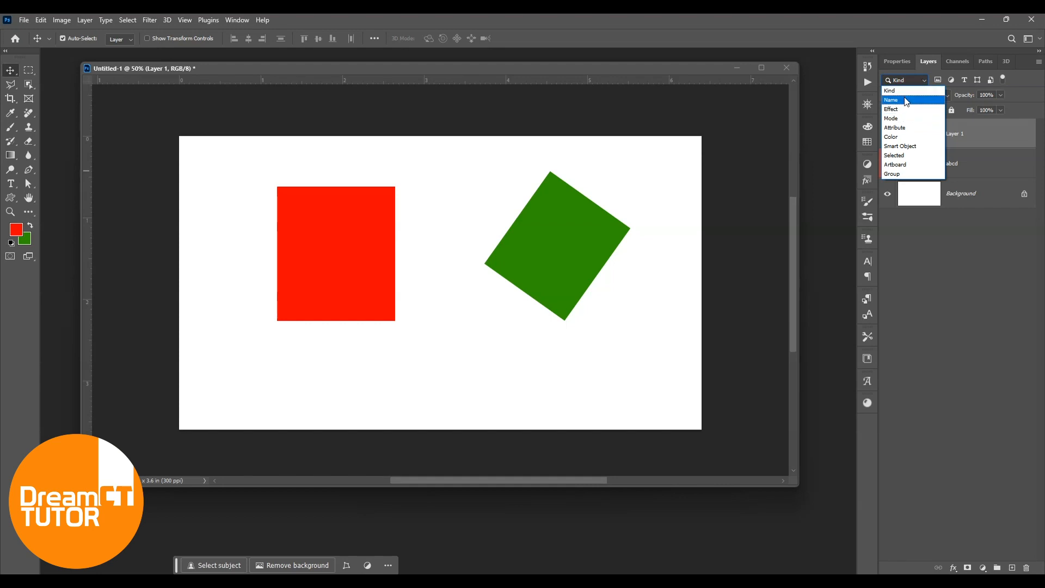
left_click(906, 101)
left_click(951, 79)
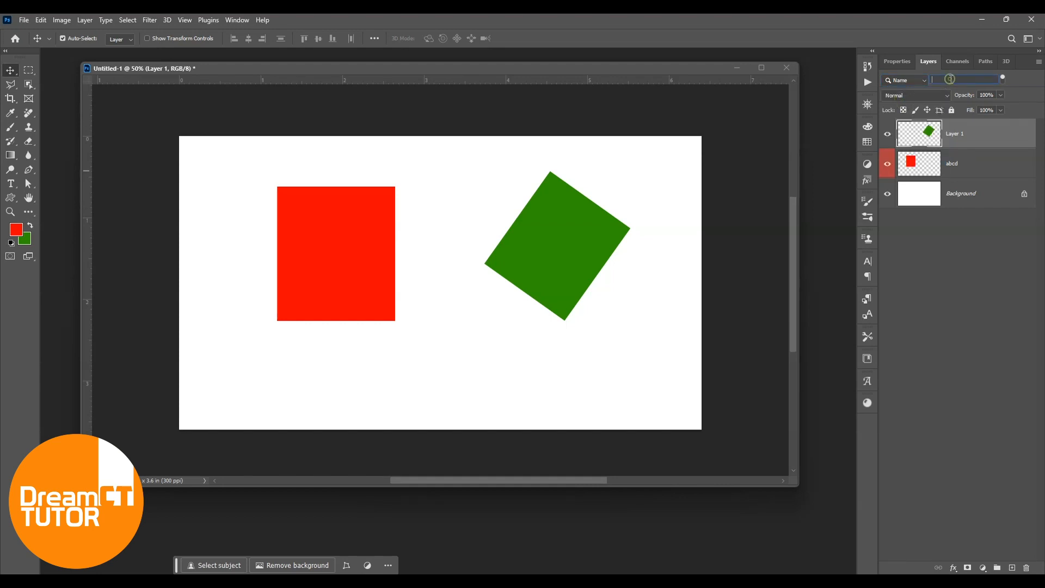
type("abcd")
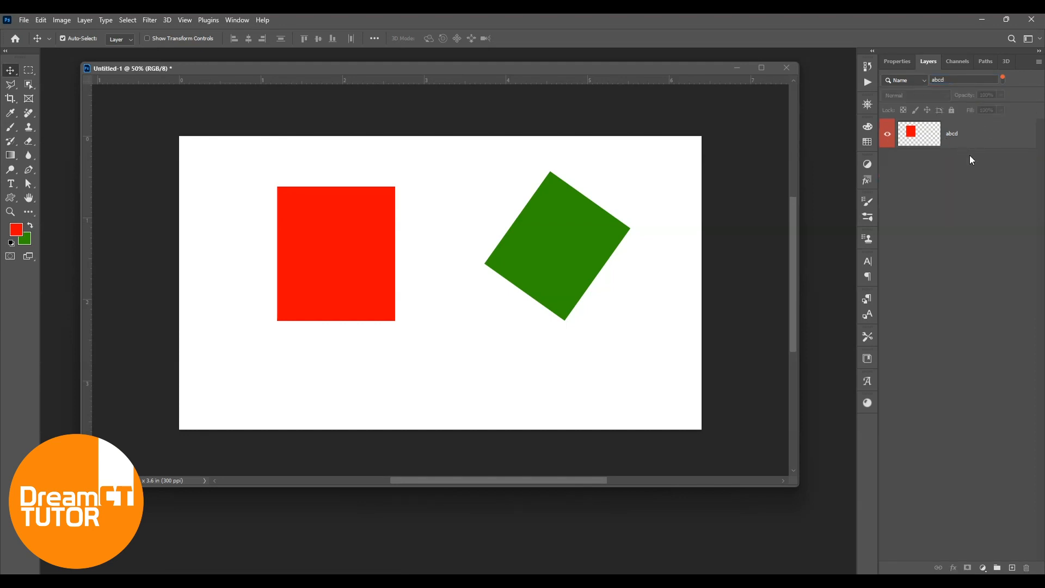
left_click(1002, 80)
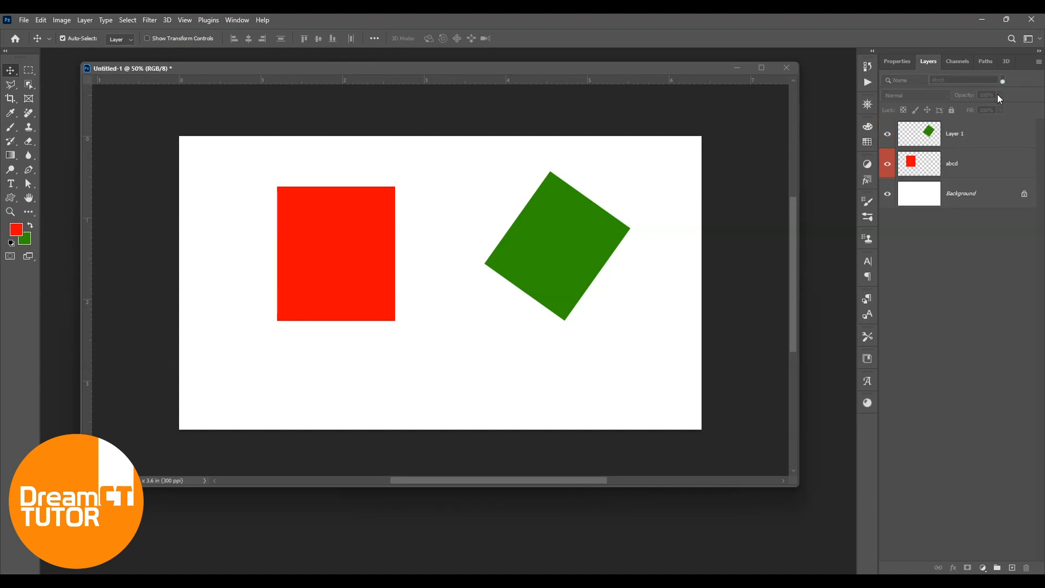
left_click(1002, 80)
left_click(1003, 81)
left_click(1002, 80)
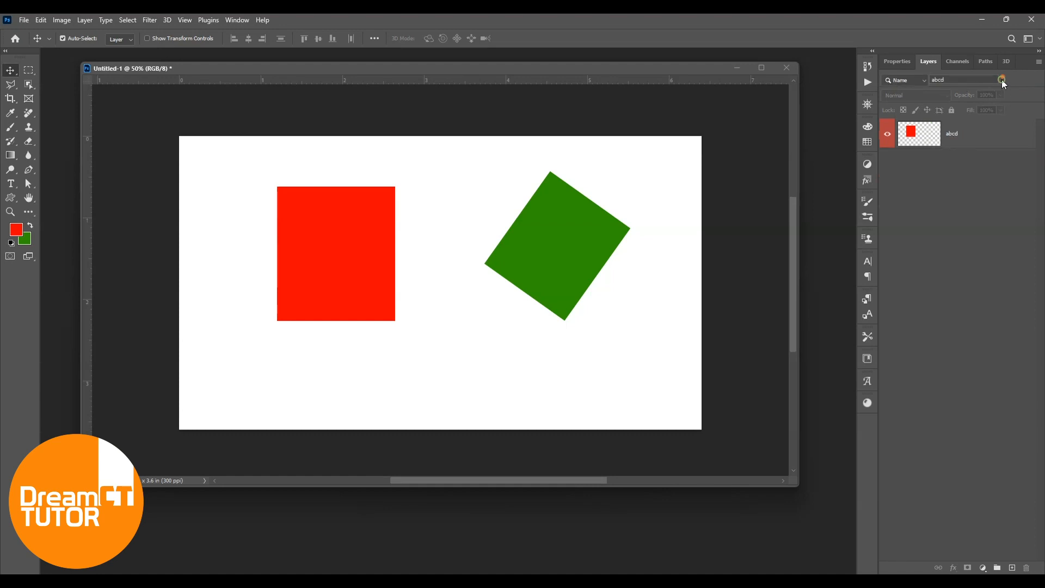
- Filter the layer list by the Bevel & Emboss effect and return the filter type to Kind
left_click(904, 80)
left_click(904, 91)
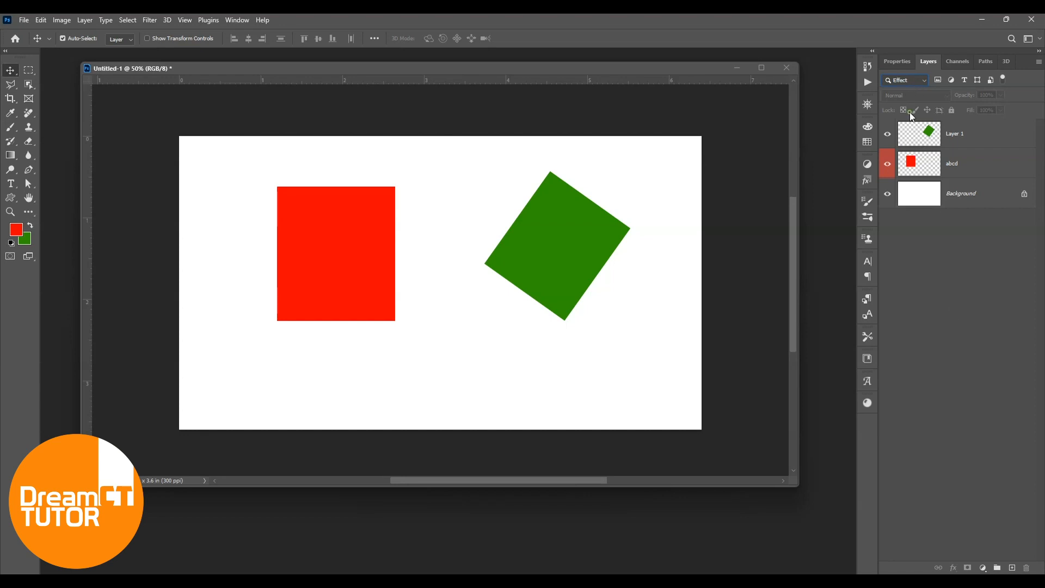
left_click(913, 82)
left_click(913, 113)
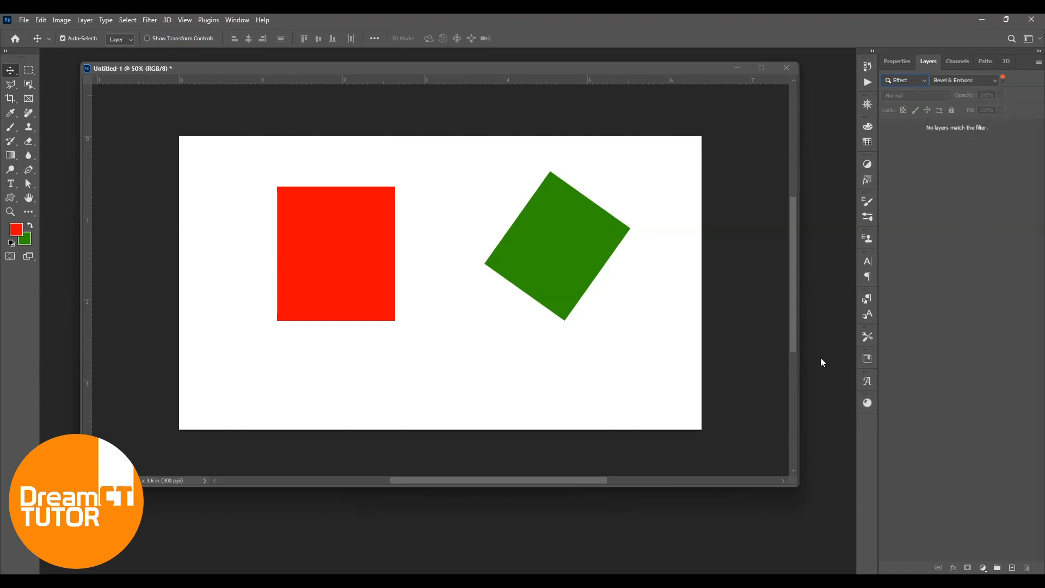
left_click(906, 82)
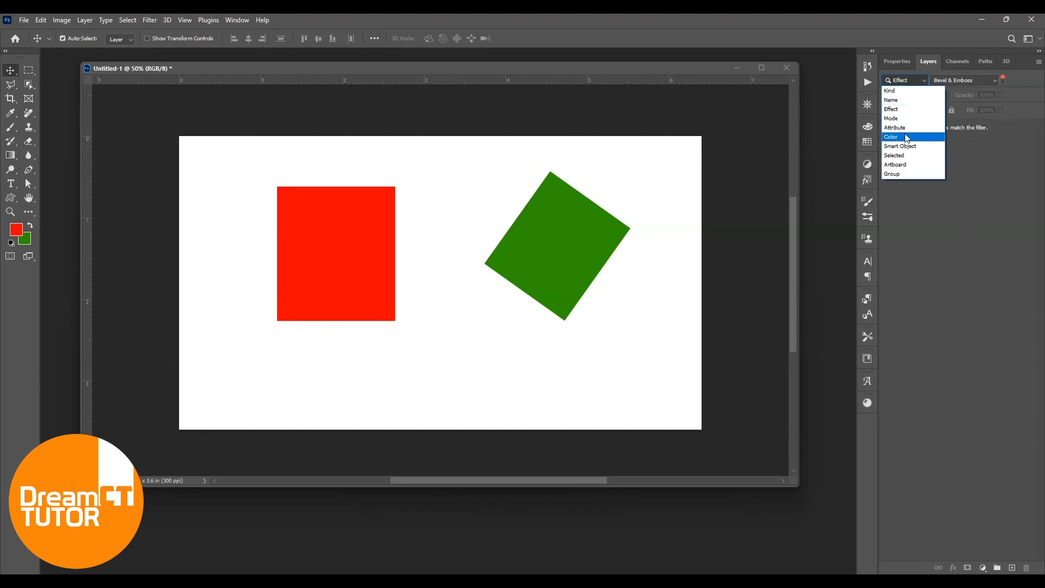
left_click(891, 90)
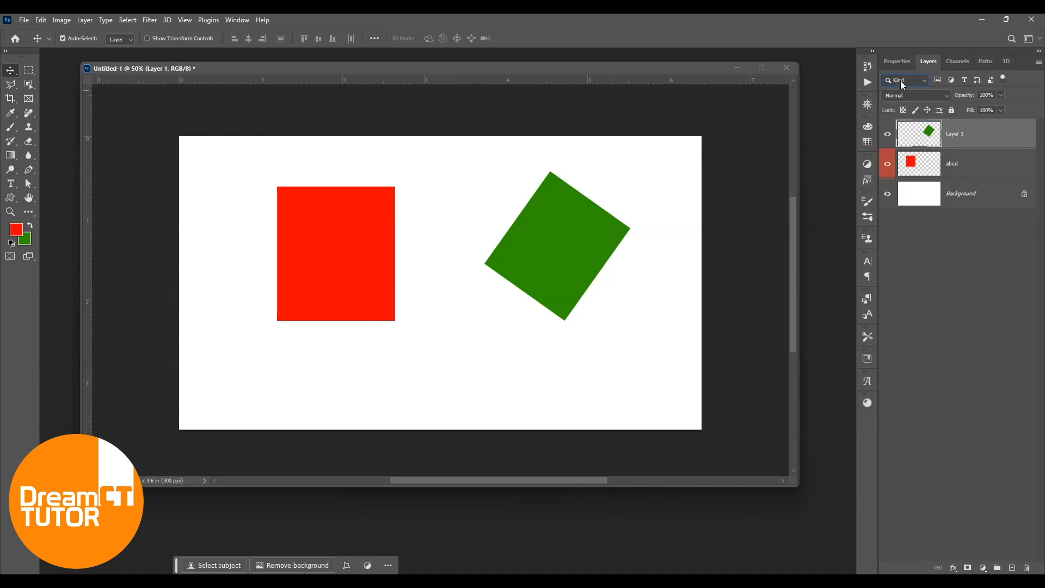
- Toggle the layer list's pixel-layer filter and adjustment-layer filter on and off in turn
left_click(940, 80)
left_click(943, 80)
left_click(951, 80)
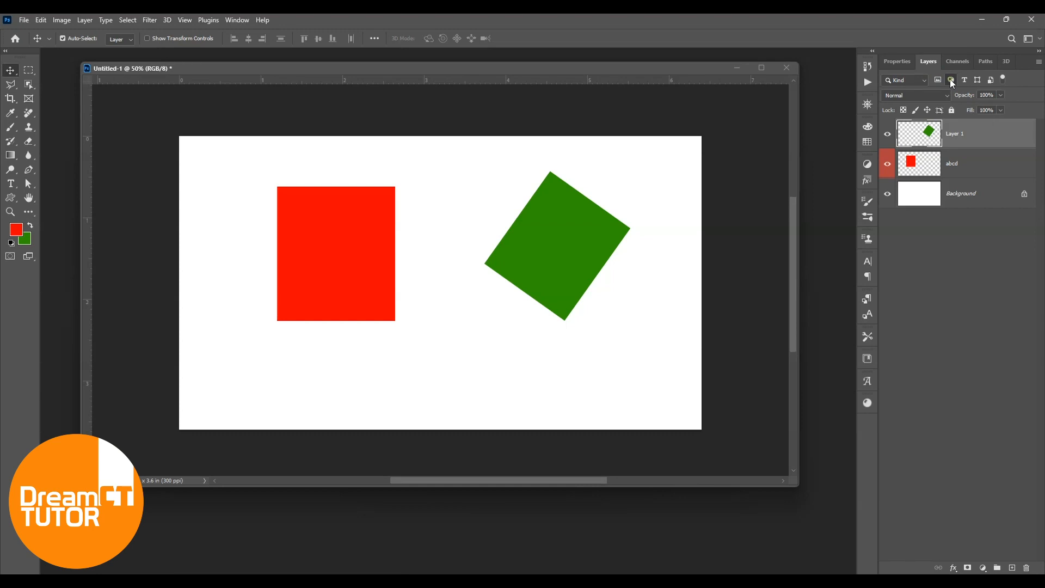
left_click(950, 80)
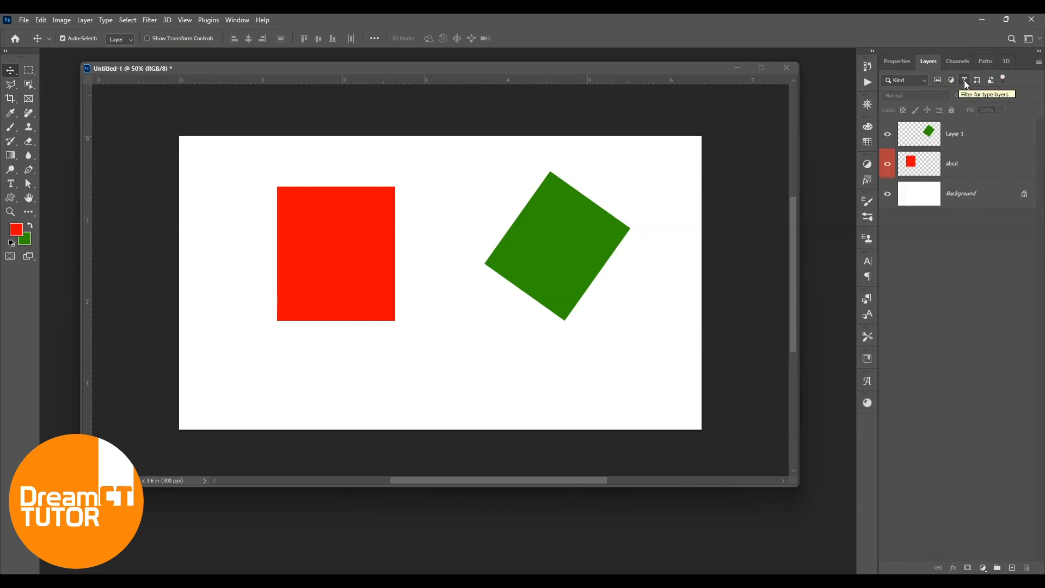
- Add the red text "Dreamct Tutor" in 24 pt Airstrike just below the red rectangle
left_click(10, 183)
left_click(360, 361)
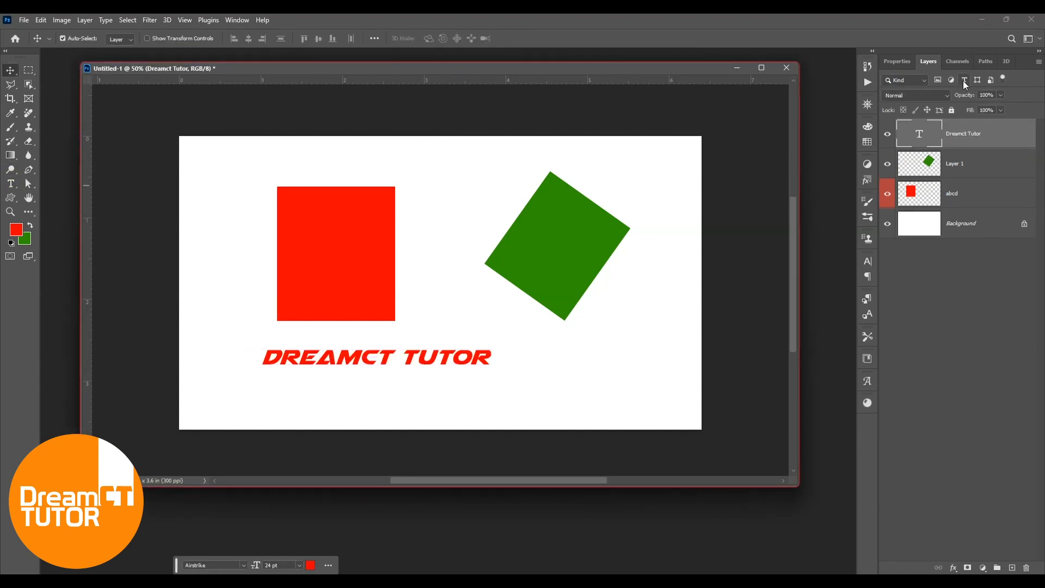
- Filter the layer list to type layers only and switch the filter off again, repeating this once
left_click(964, 82)
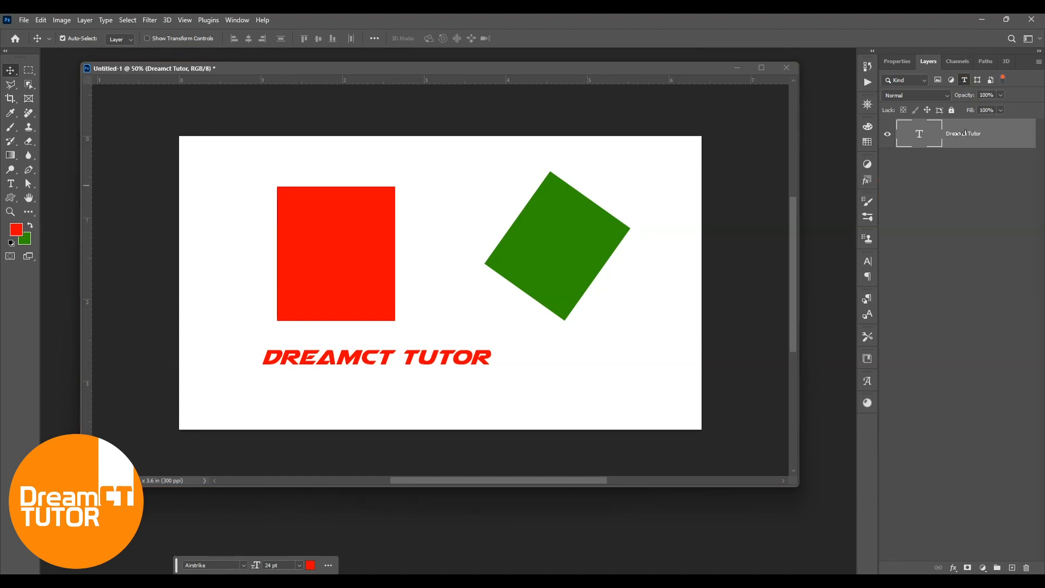
left_click(965, 80)
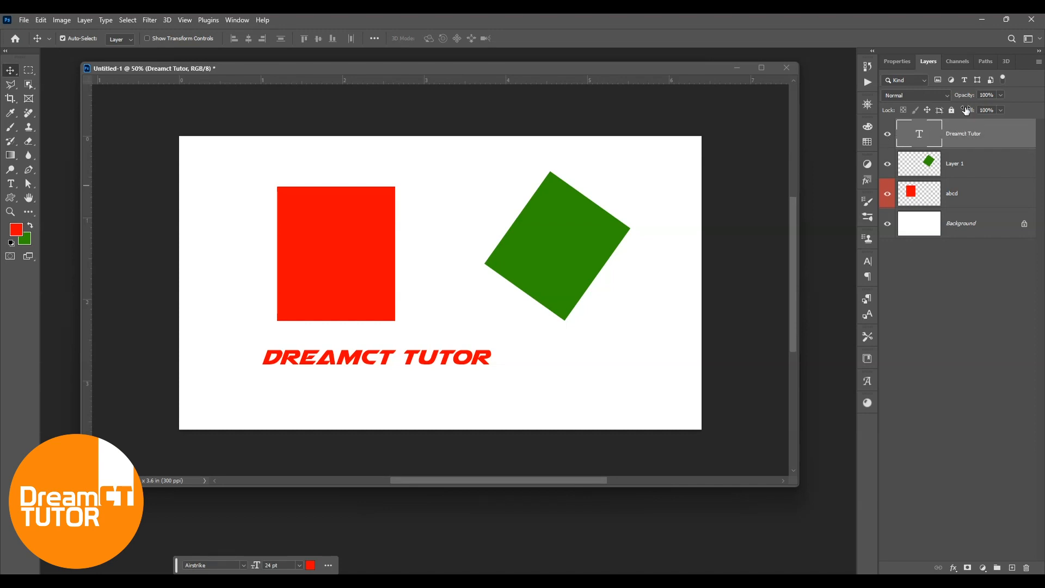
left_click(965, 81)
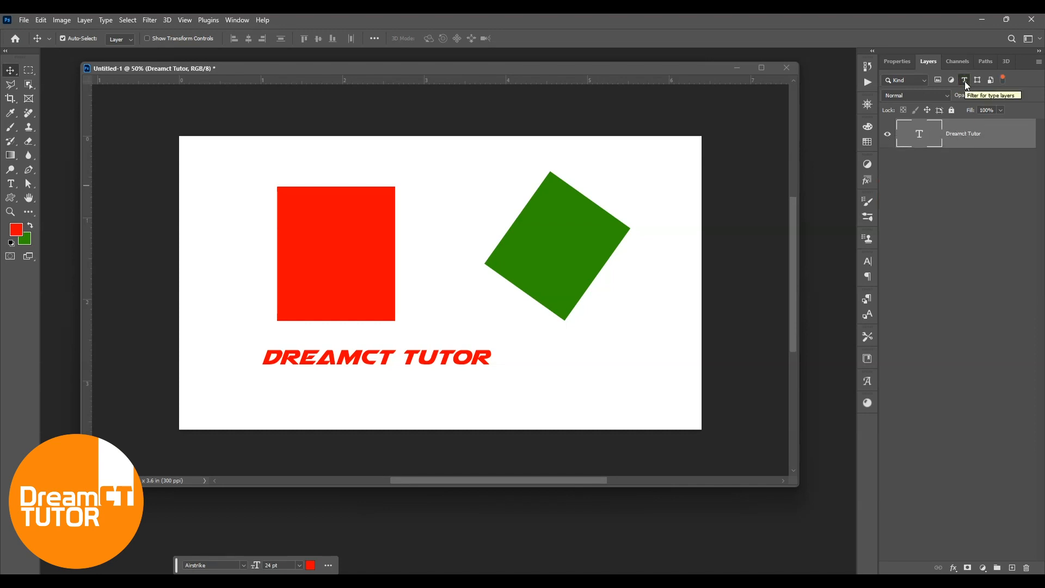
left_click(965, 80)
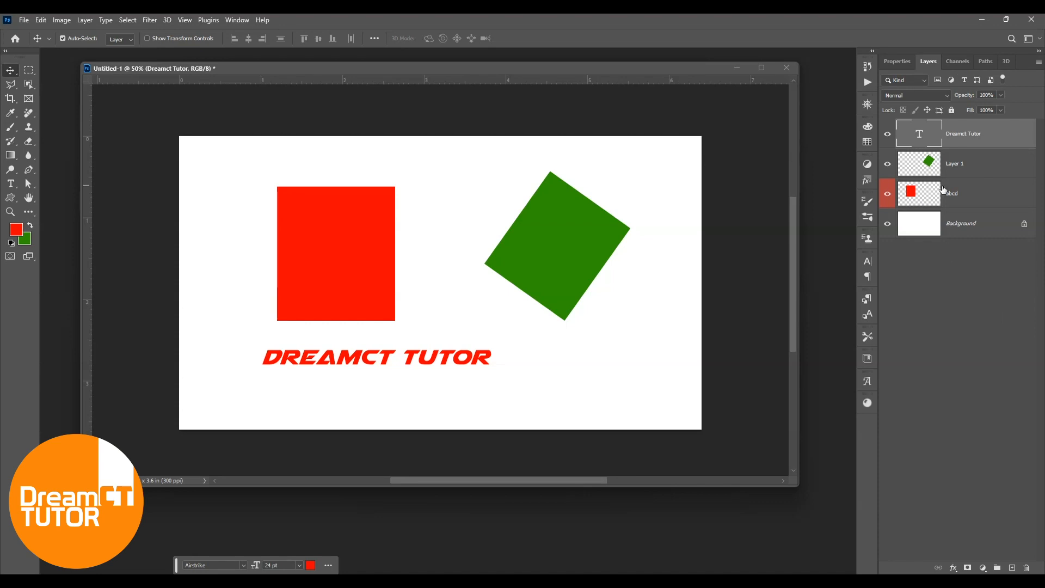
- Move the "Dreamct Tutor" text right and slightly down so it sits roughly centred beneath the two rectangles
scroll(778, 115, "up", 1)
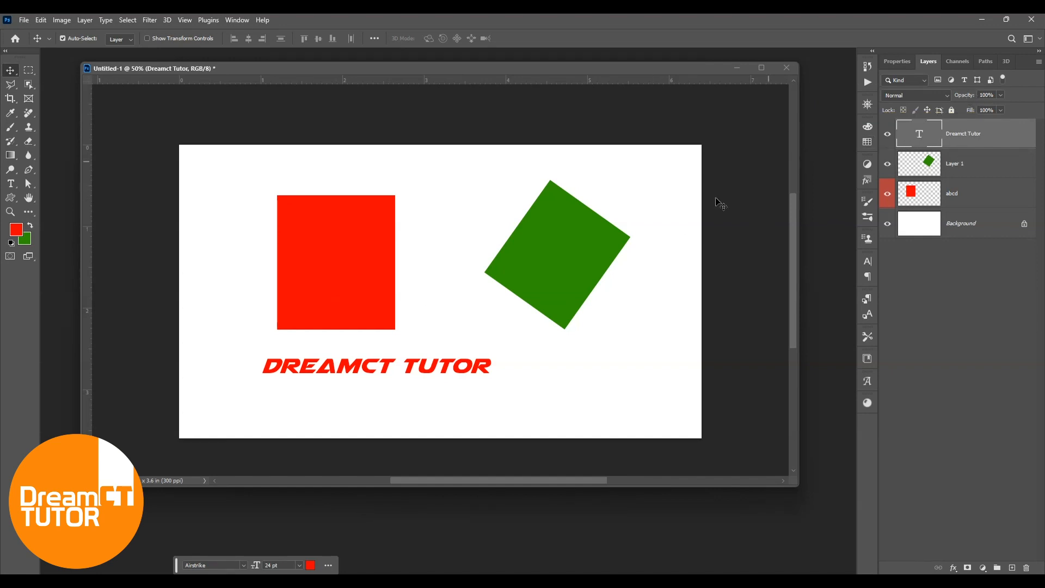
left_click_drag(446, 374, 512, 383)
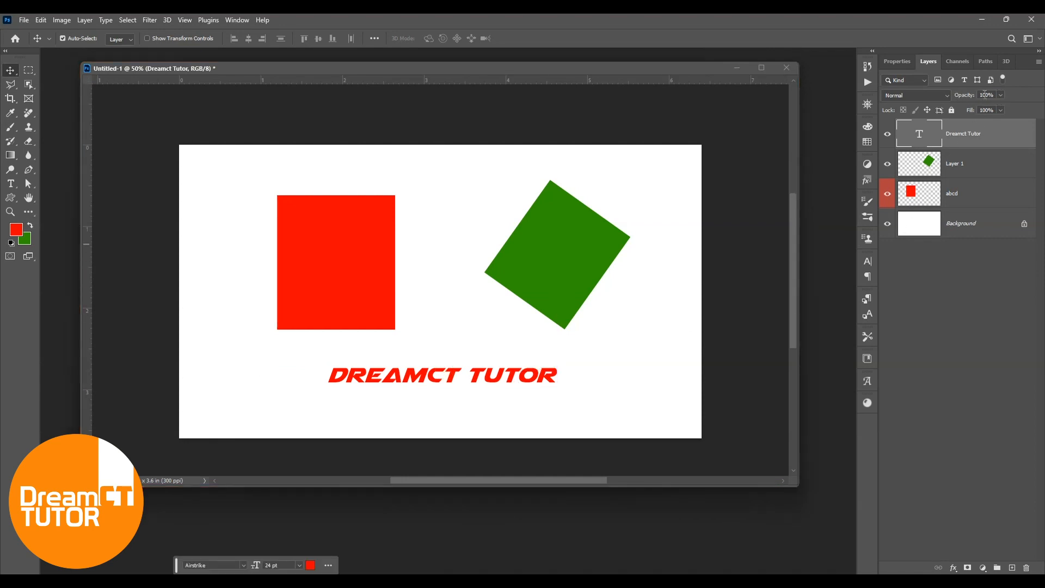
- Try lower opacity values, including 89%, on the text layer and return it to 100%
left_click(1003, 96)
left_click_drag(1004, 109, 956, 107)
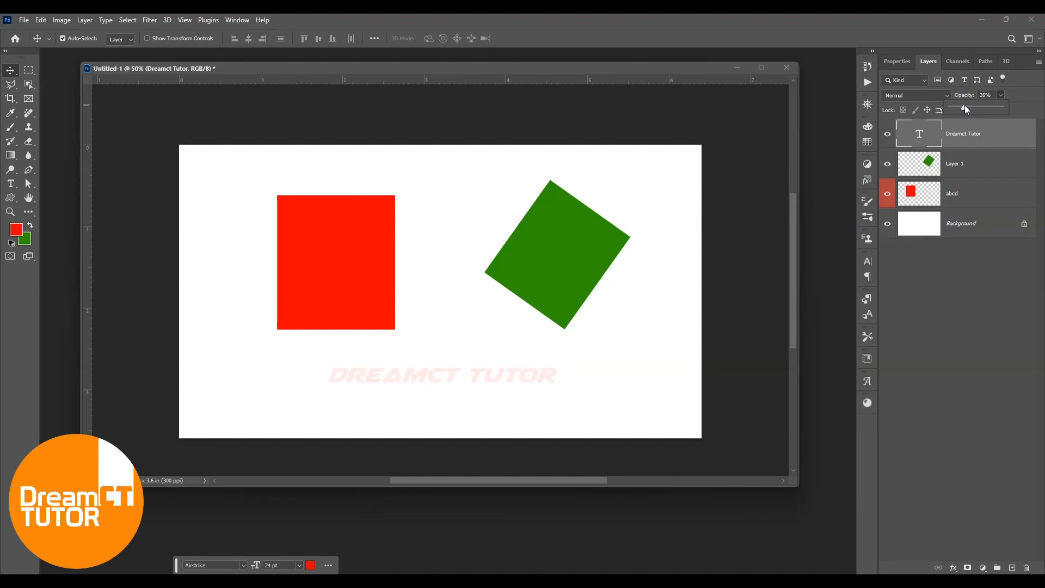
left_click_drag(1005, 106, 997, 106)
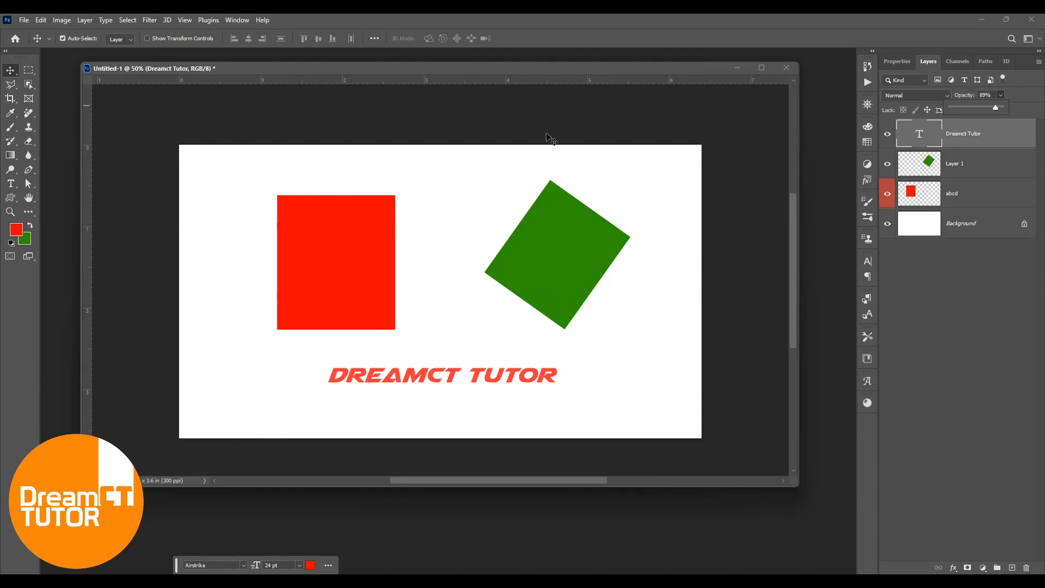
left_click_drag(973, 106, 974, 107)
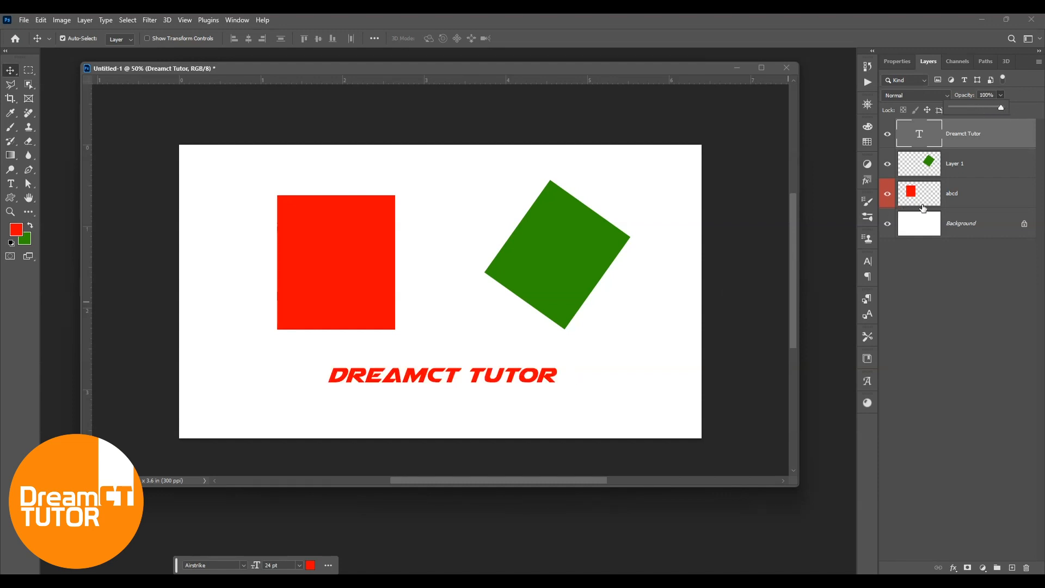
- Delete the green rectangle's layer and the "abcd" layer with the red rectangle
left_click(960, 170)
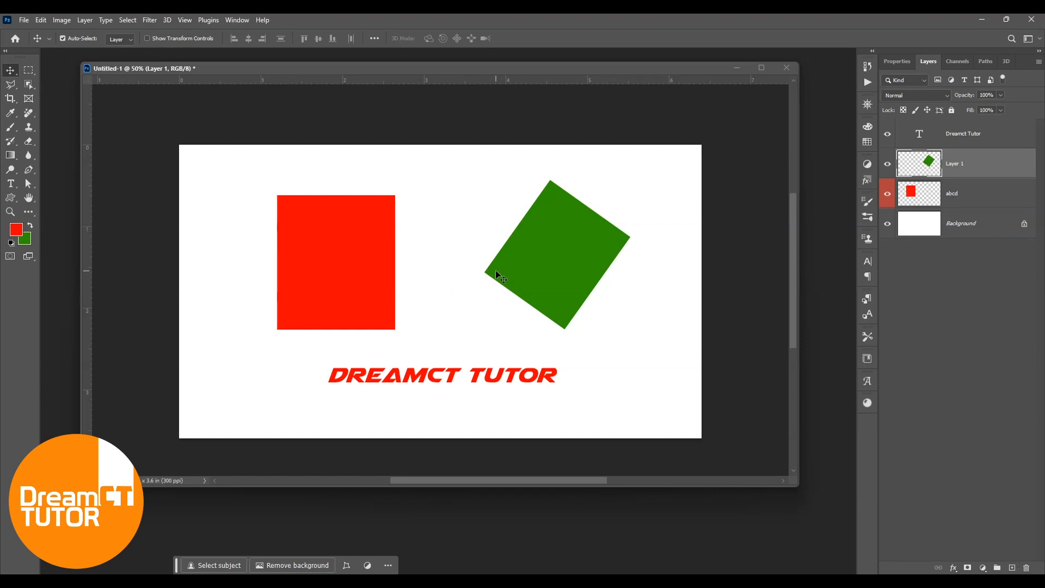
left_click_drag(974, 167, 1027, 566)
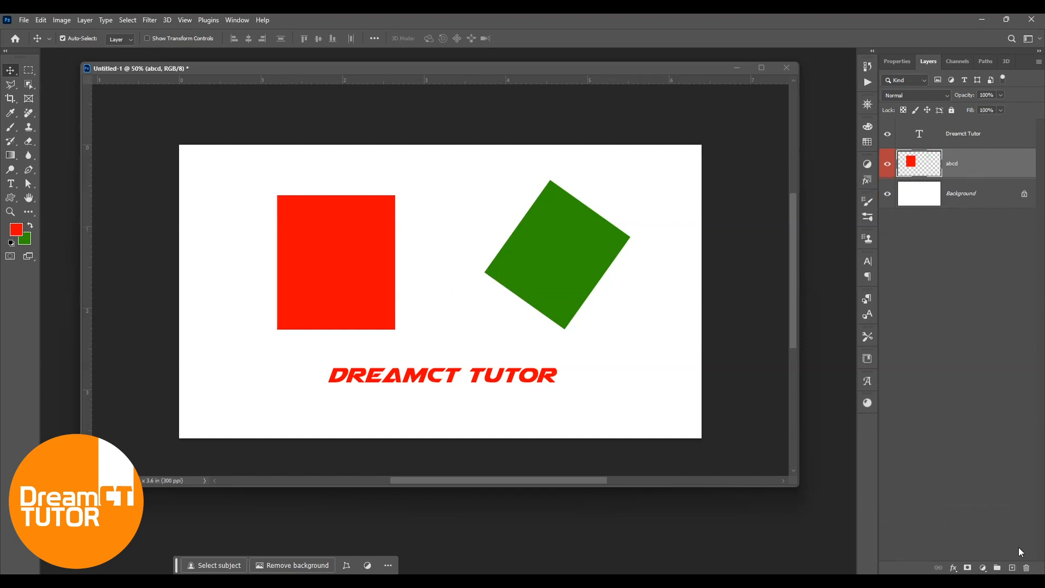
left_click_drag(953, 168, 1032, 568)
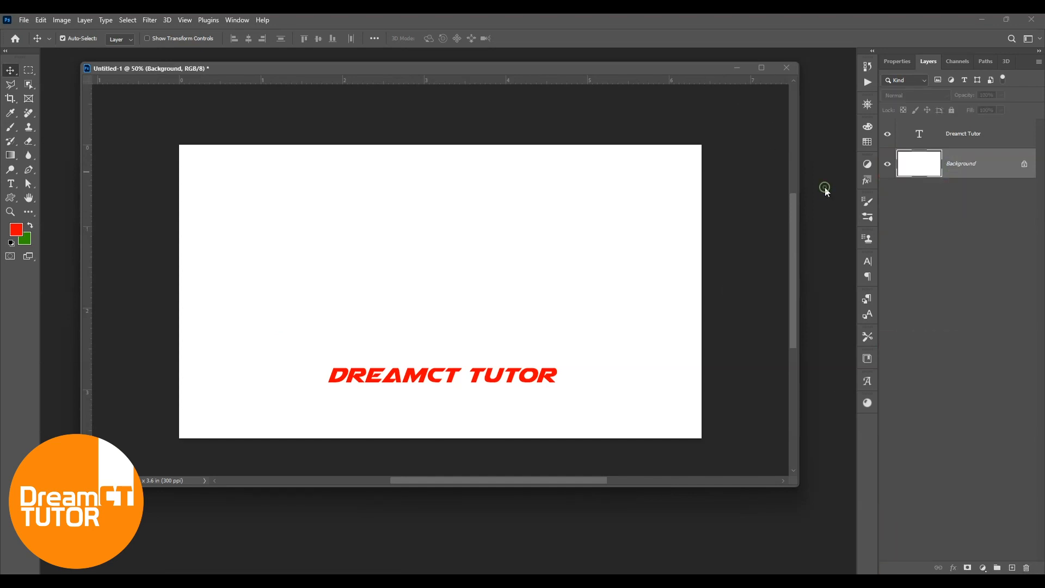
- Open the bulldog photo and place its floating window beside the Untitled-1 canvas so both are visible
key("ctrl+o")
scroll(266, 390, "down", 1)
double_click(267, 389)
left_click_drag(322, 82, 643, 103)
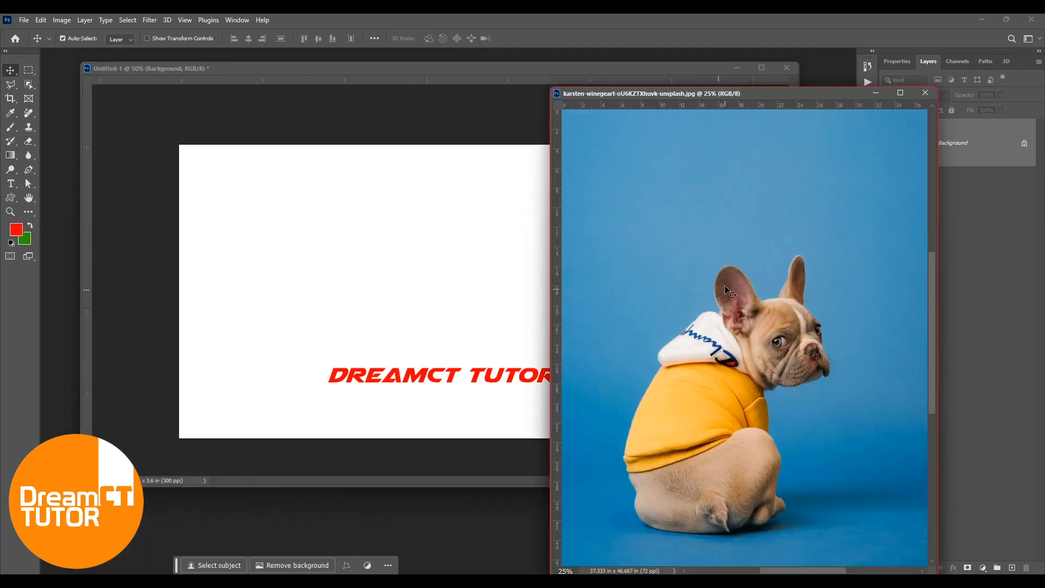
left_click_drag(753, 93, 743, 78)
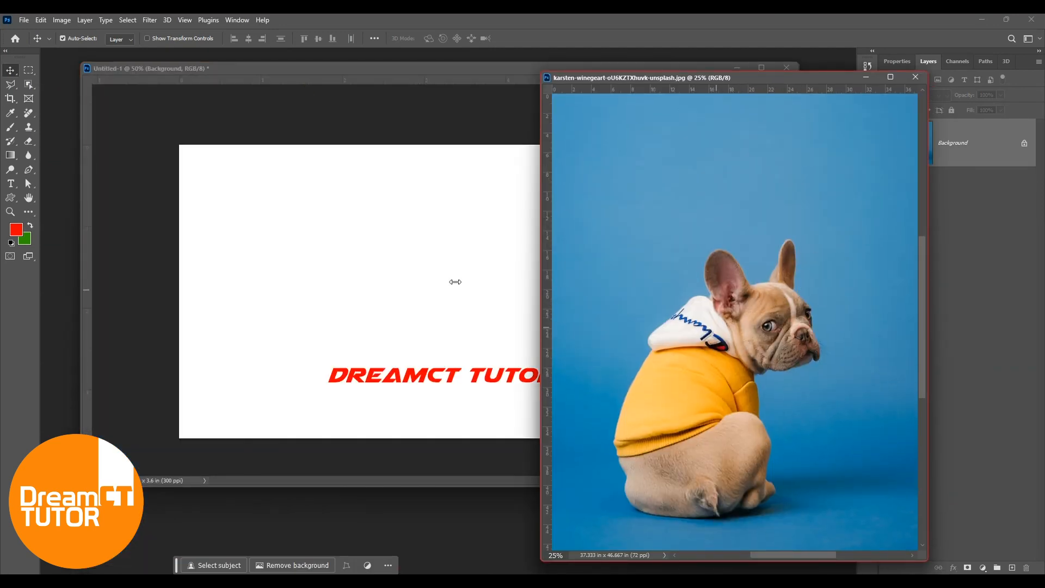
- Select the dog with the Object Selection tool's Select Subject and copy the selection to a new layer
left_click(31, 84)
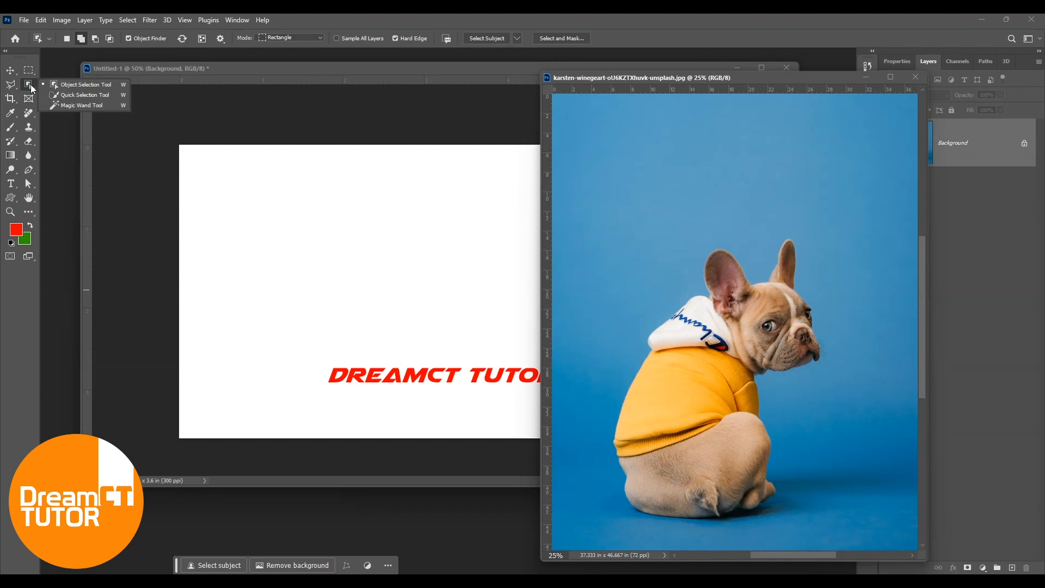
left_click(97, 84)
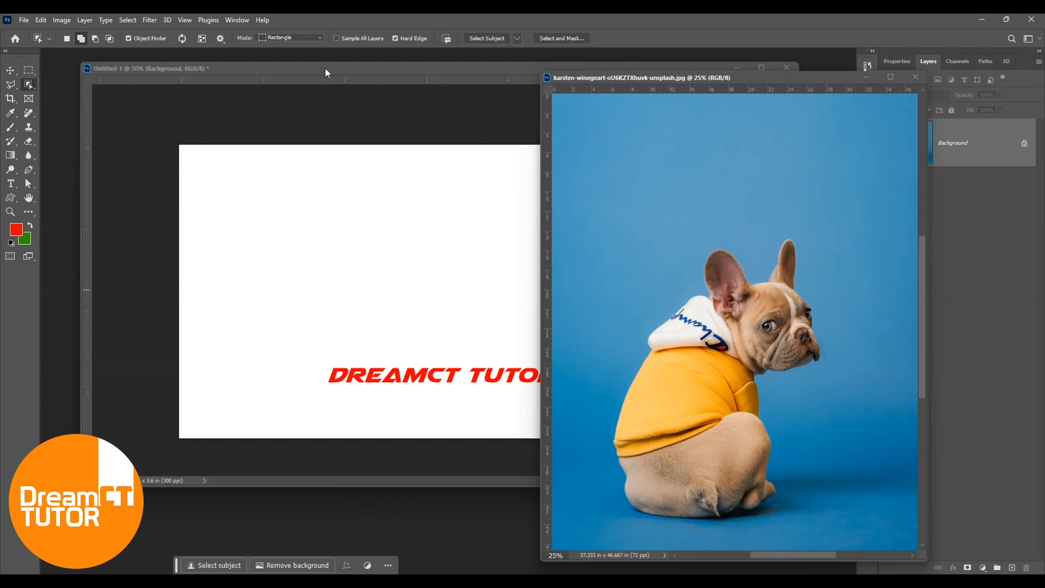
left_click(493, 38)
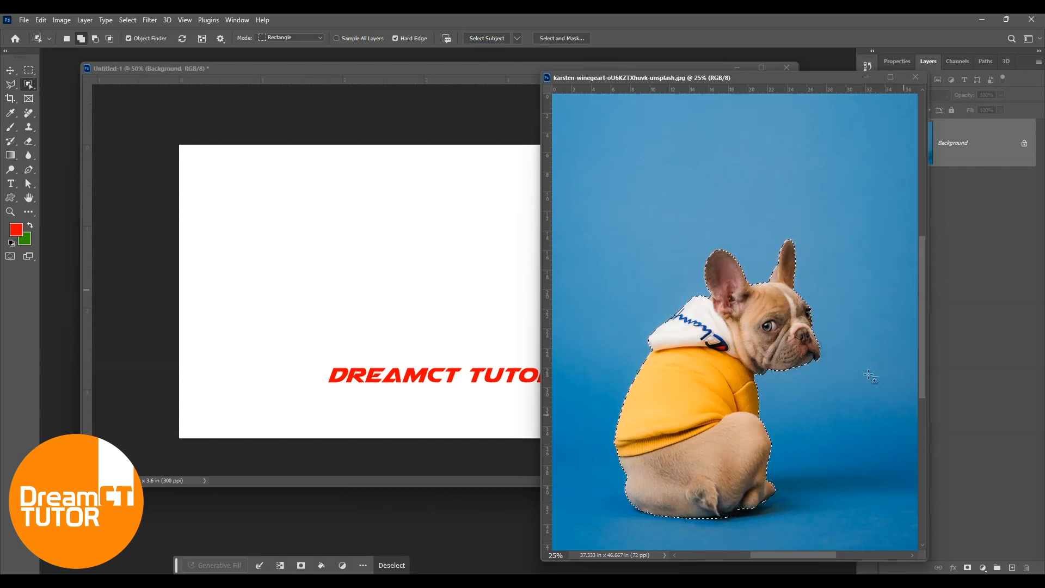
key("ctrl+j")
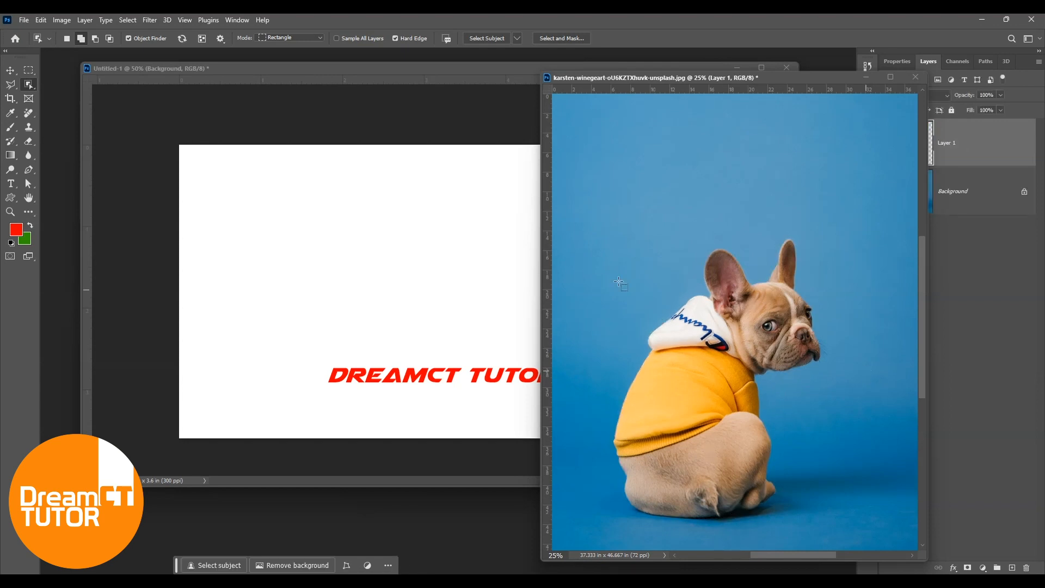
- Move the cut-out dog layer into the Untitled-1 document and close the bulldog photo
left_click(11, 71)
left_click_drag(645, 87, 570, 152)
left_click_drag(675, 407, 462, 257)
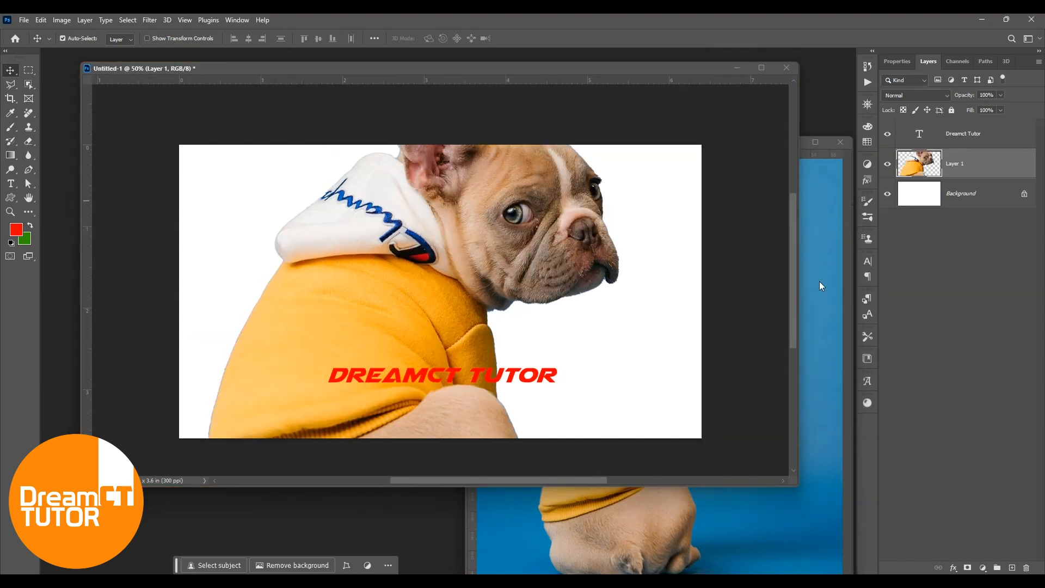
left_click(822, 286)
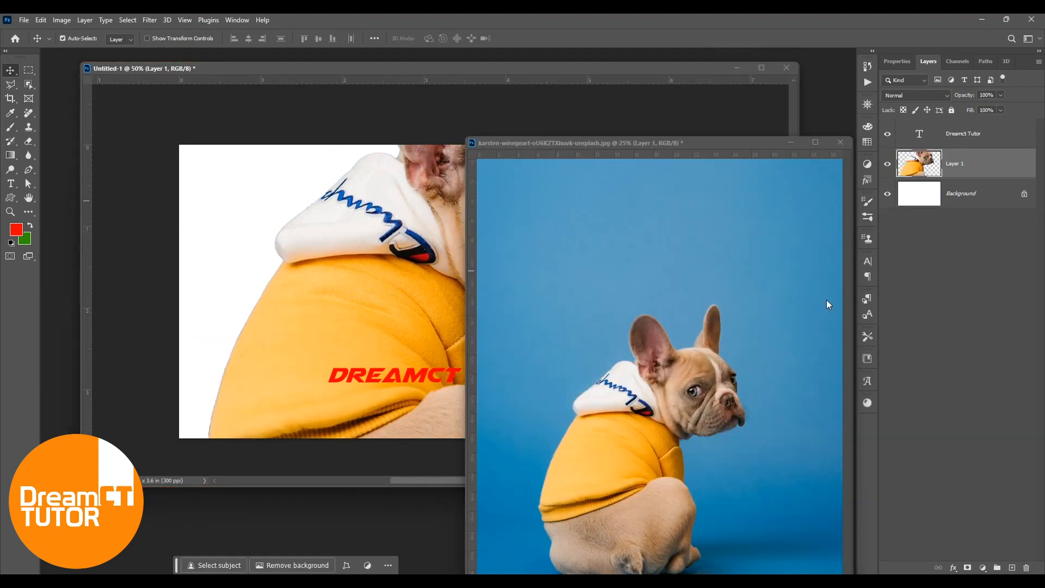
left_click(840, 142)
left_click(519, 226)
- Scale the dog down with Free Transform to fit the middle of the canvas, and position the text above its head
key("ctrl+t")
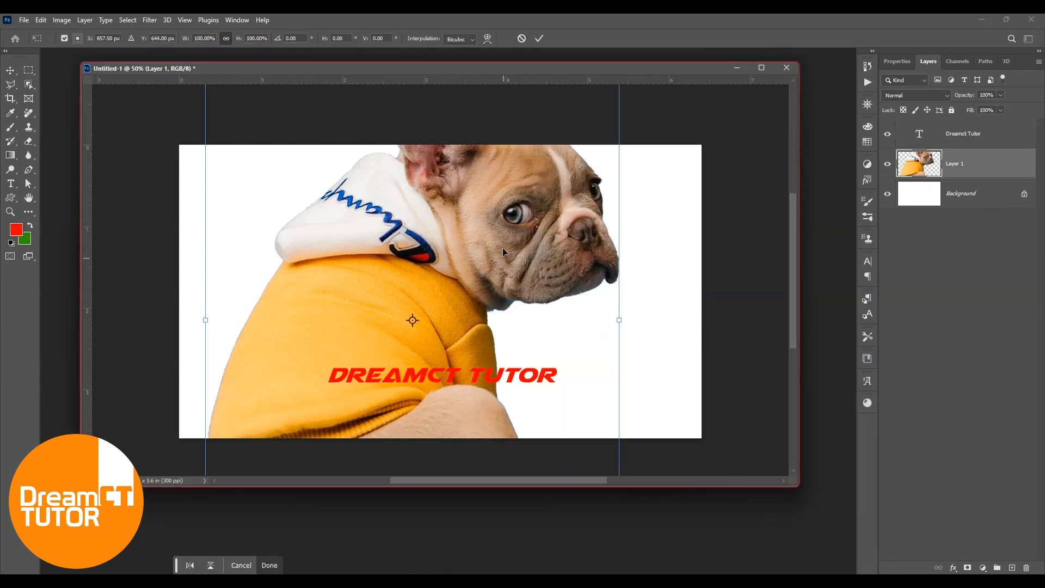
left_click_drag(502, 248, 526, 358)
left_click_drag(645, 151, 478, 250)
left_click_drag(435, 304, 481, 213)
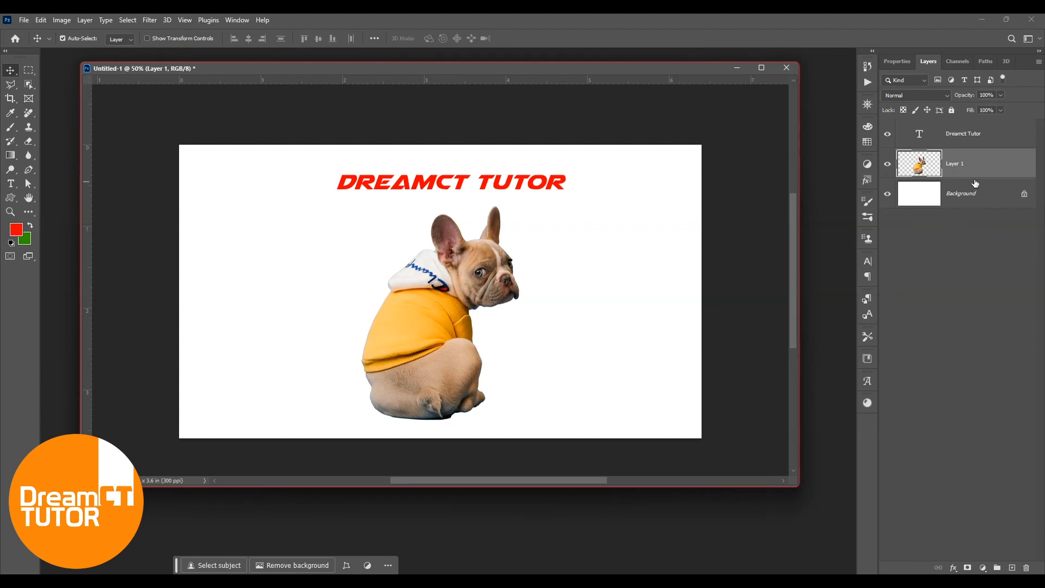
- Try a lower opacity on the dog layer and return it to 100%
left_click(1000, 94)
left_click_drag(982, 110, 1006, 112)
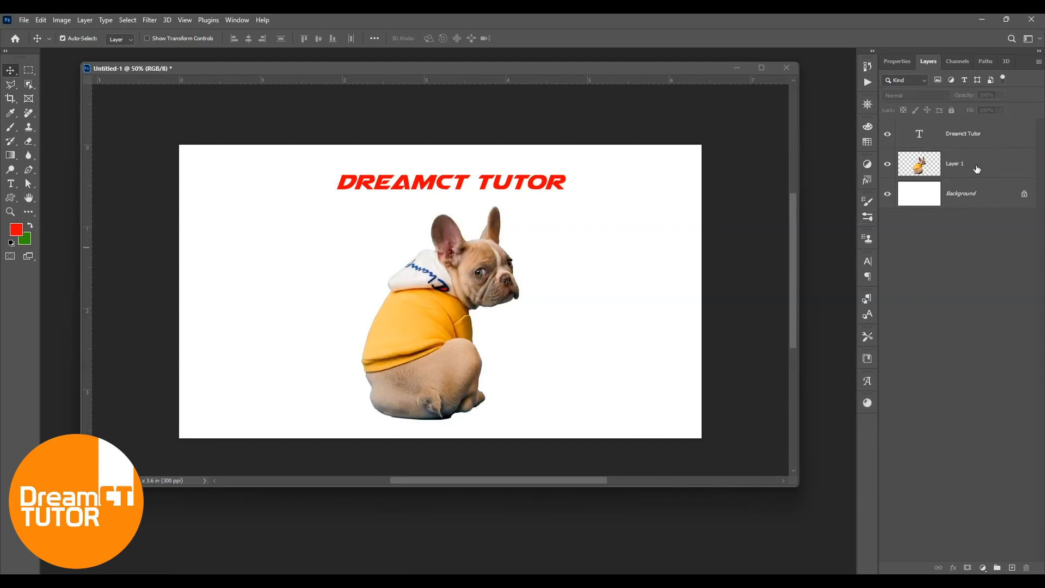
- Step the dog layer's opacity through 10%, 20%, 30%, 40% and 56%, and return it to 100%
key("1")
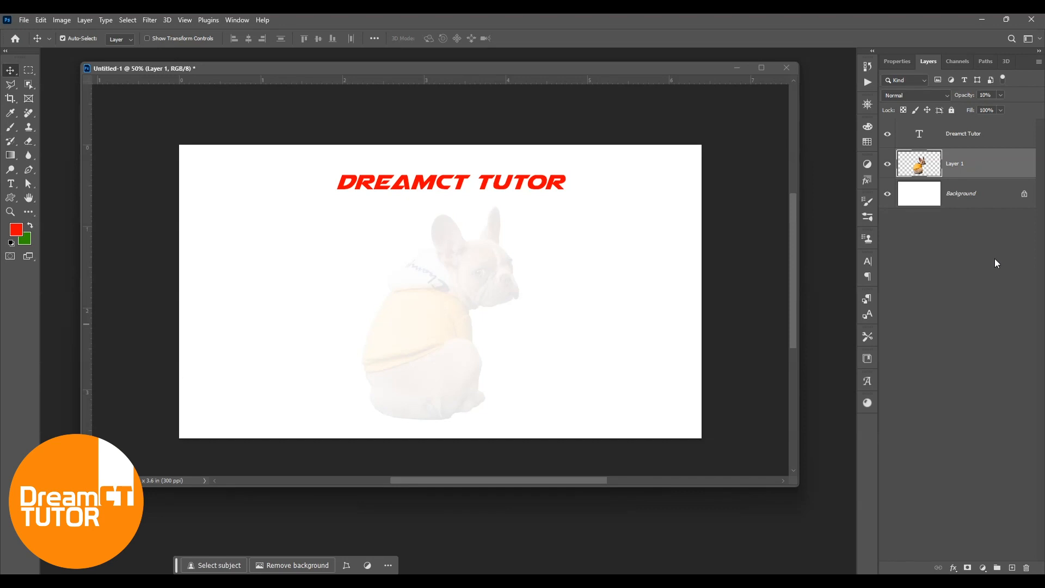
key("2")
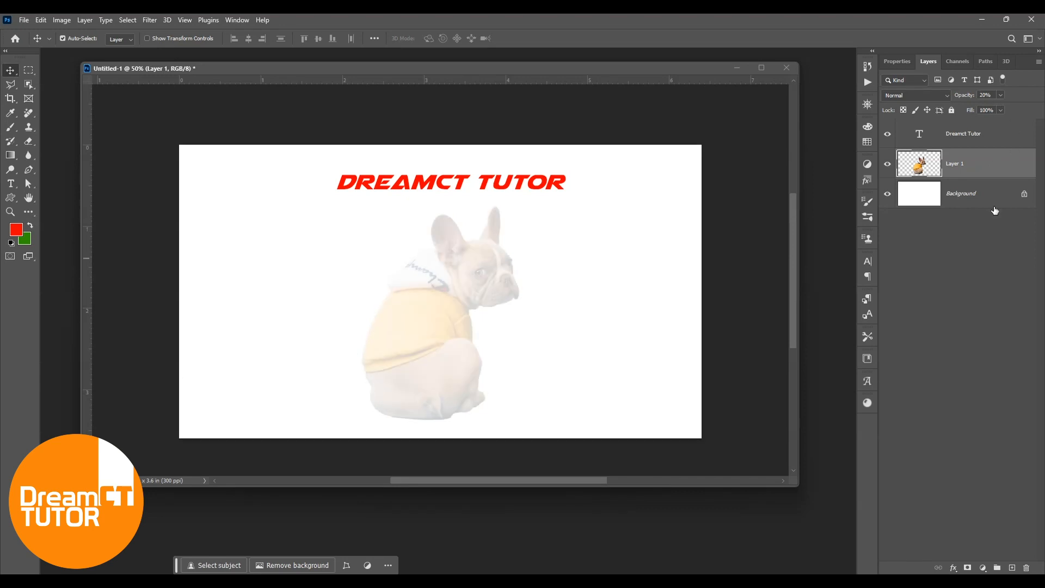
key("3")
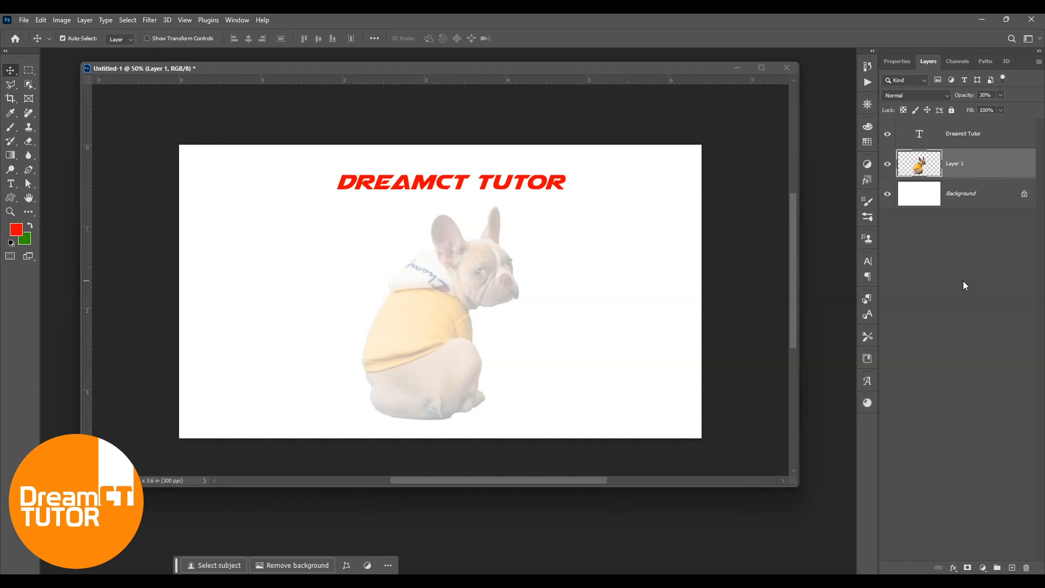
key("4")
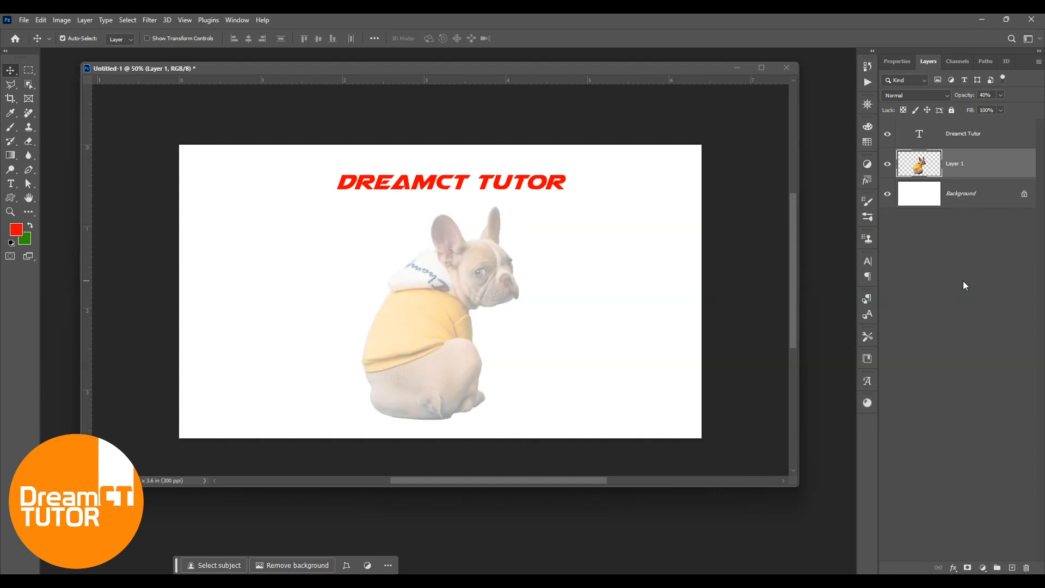
key("5")
key("6")
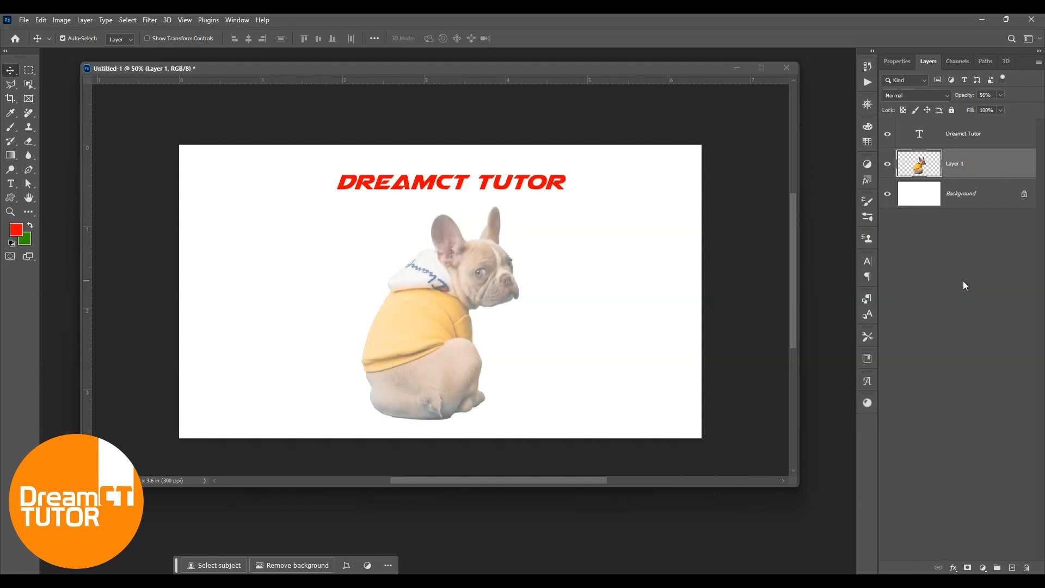
key("0")
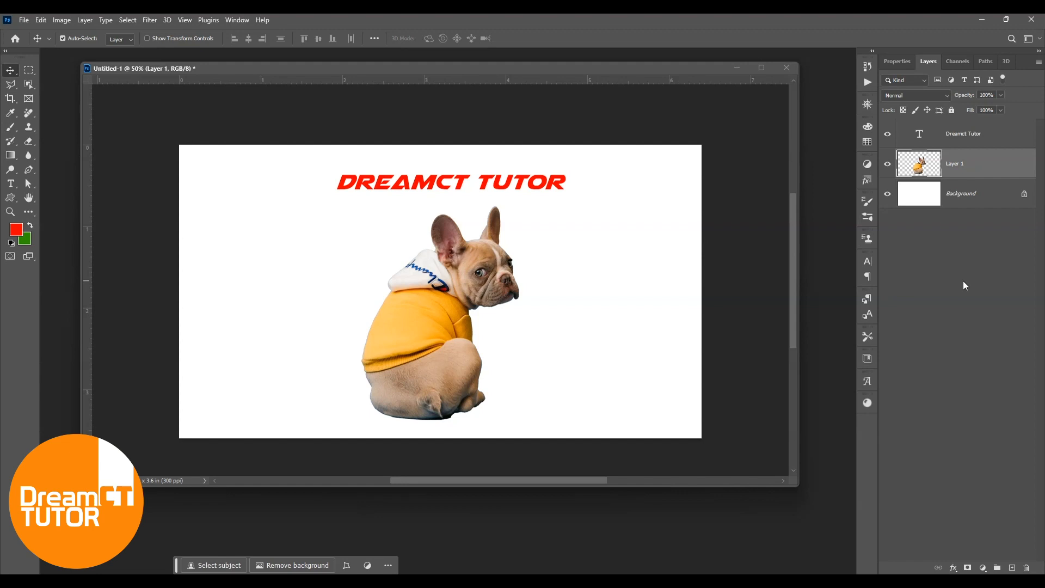
- Try exact opacities of 55% and 66% on the dog layer and restore it to 100%
key("5")
key("5")
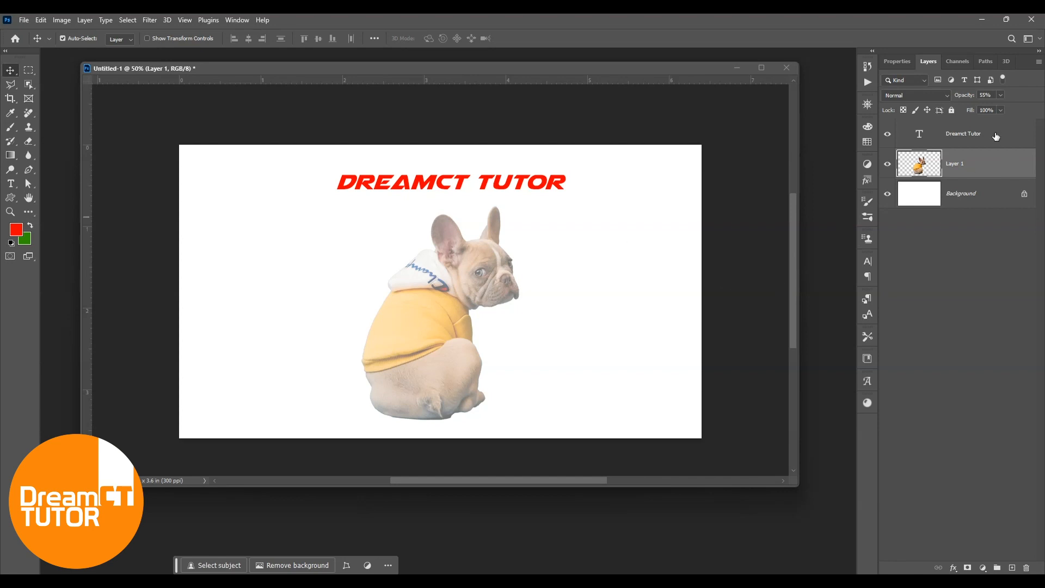
key("6")
key("6")
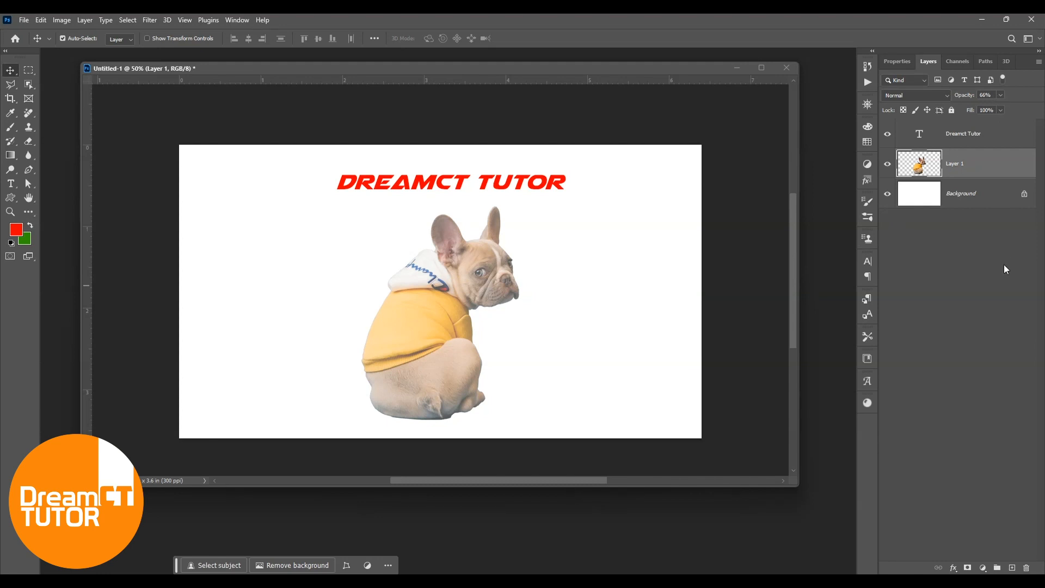
key("0")
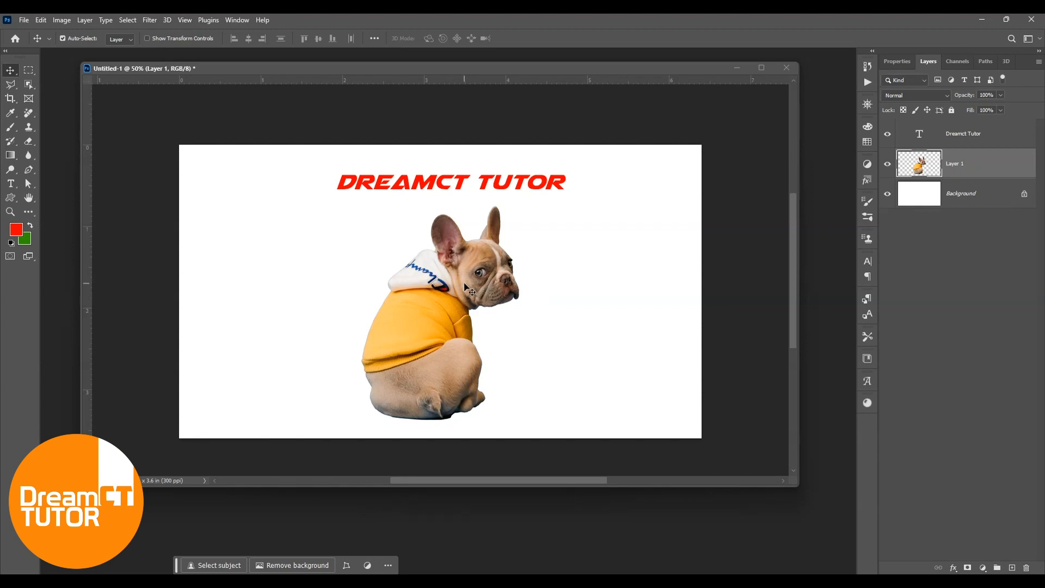
- Add an Outer Glow layer style to the Dreamct Tutor text layer and set the glow colour to red
left_click(979, 132)
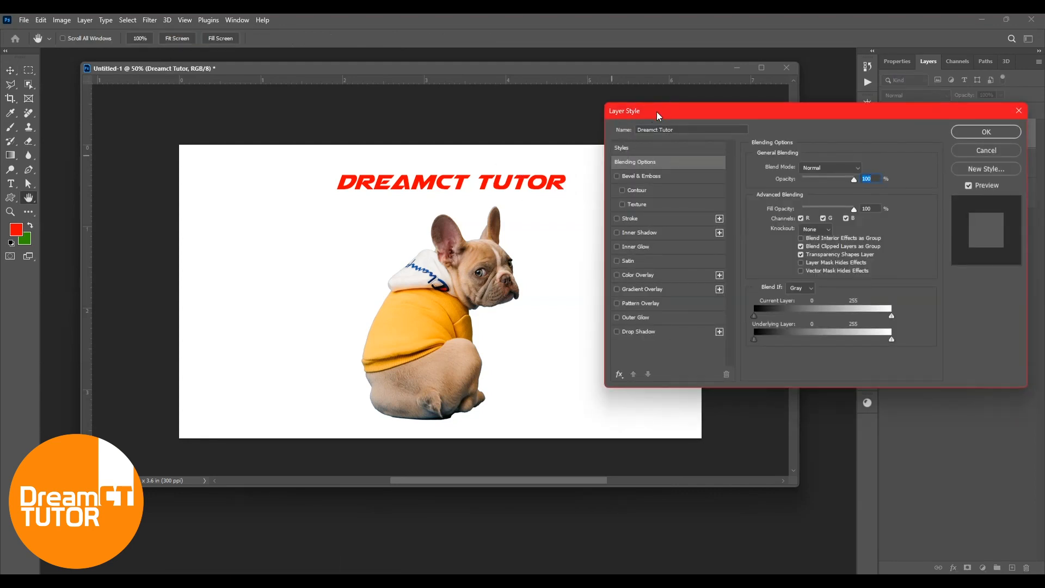
left_click_drag(818, 116, 820, 216)
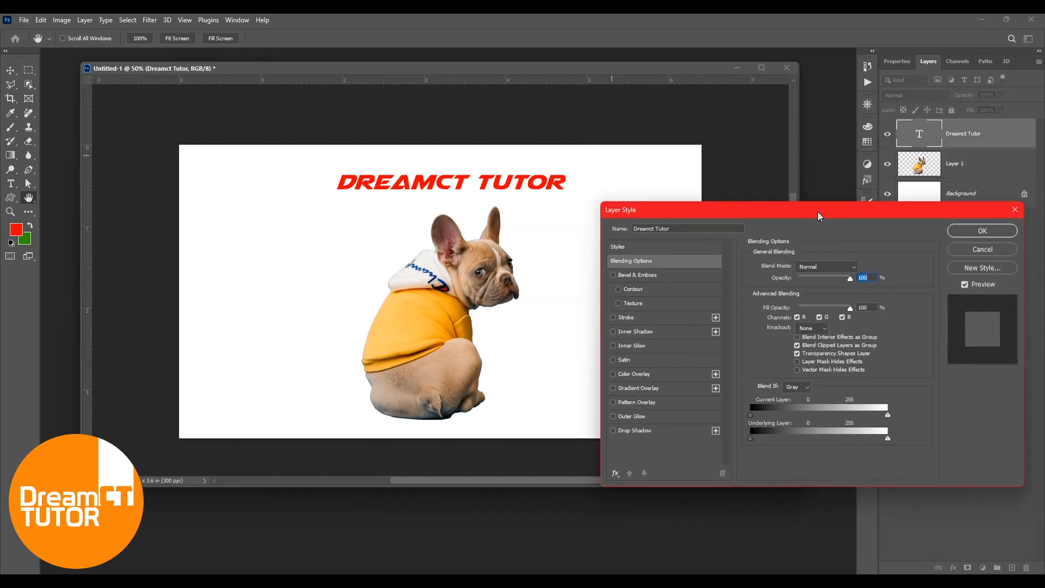
left_click(643, 417)
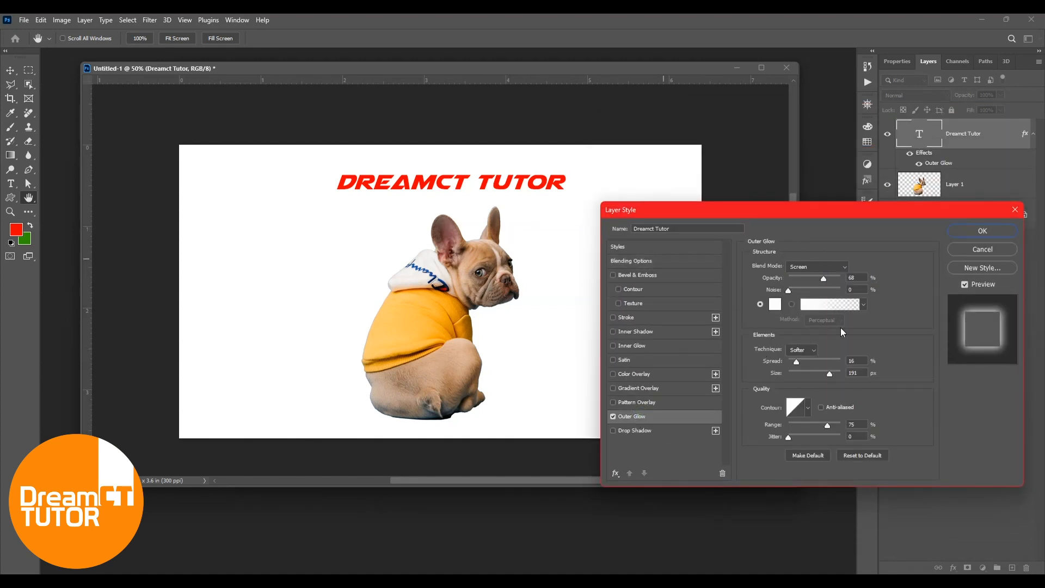
left_click(775, 304)
left_click(427, 163)
left_click(449, 117)
left_click(556, 111)
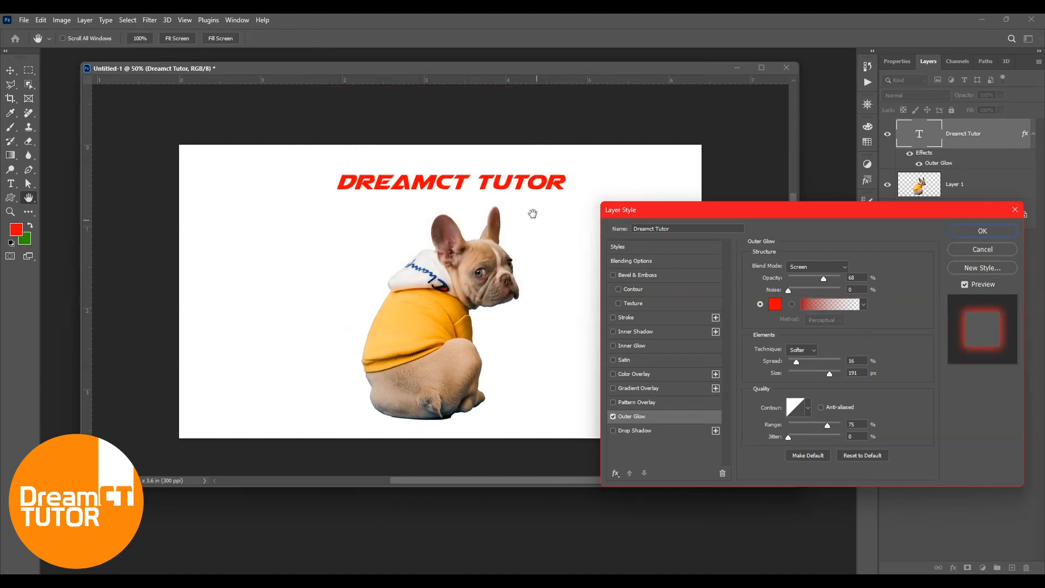
- Change the text's outer glow to green with Normal blend mode and 61% opacity
left_click(776, 306)
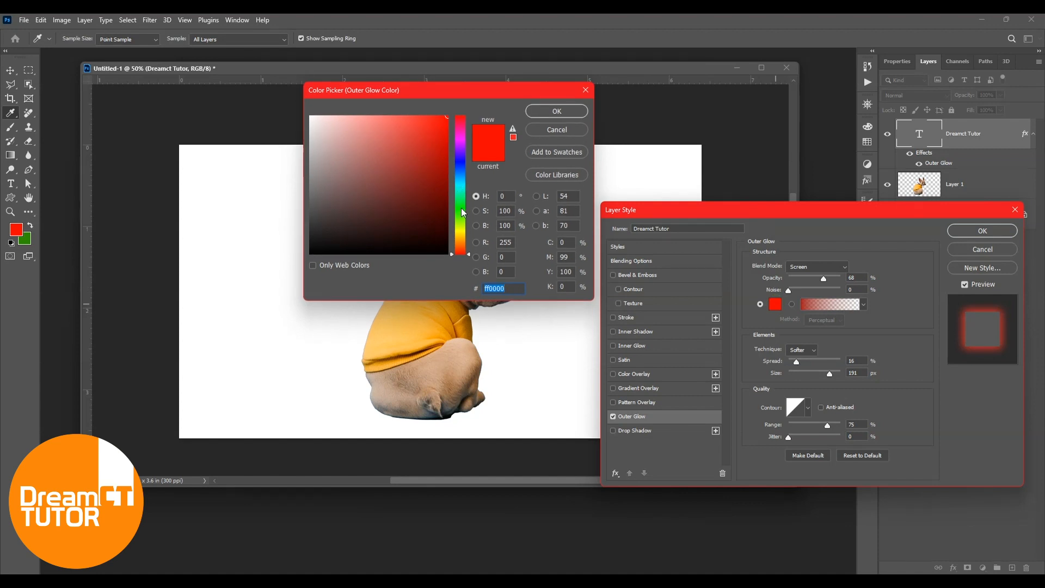
type("12ff00")
left_click(553, 112)
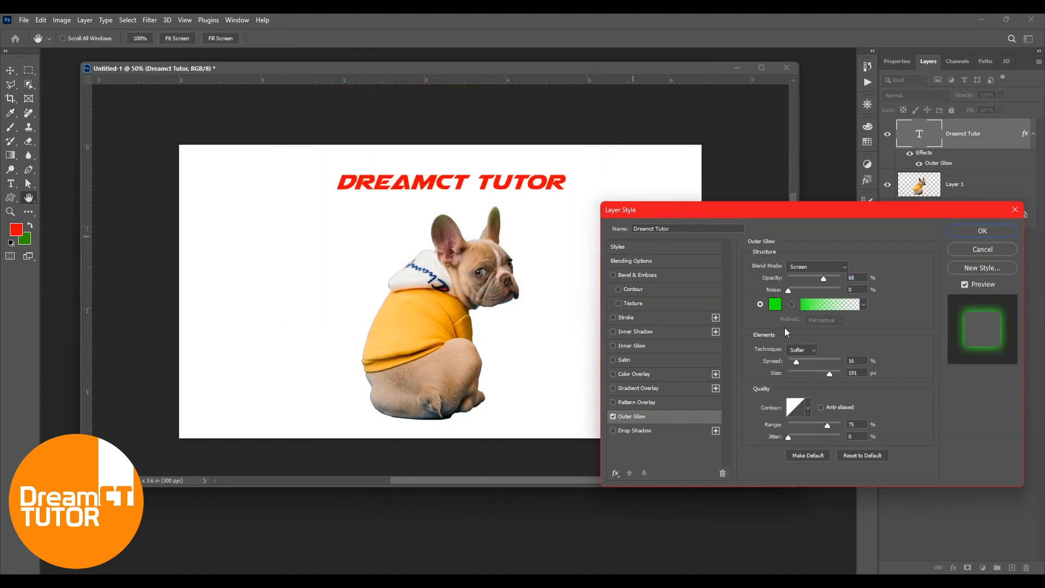
left_click(821, 266)
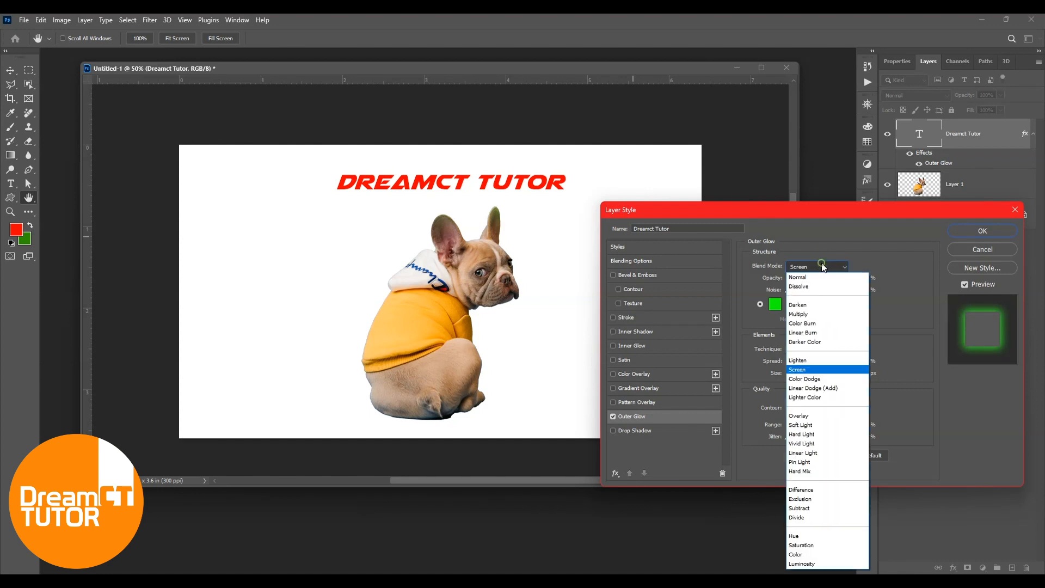
left_click(811, 277)
left_click(822, 278)
left_click_drag(822, 278, 820, 279)
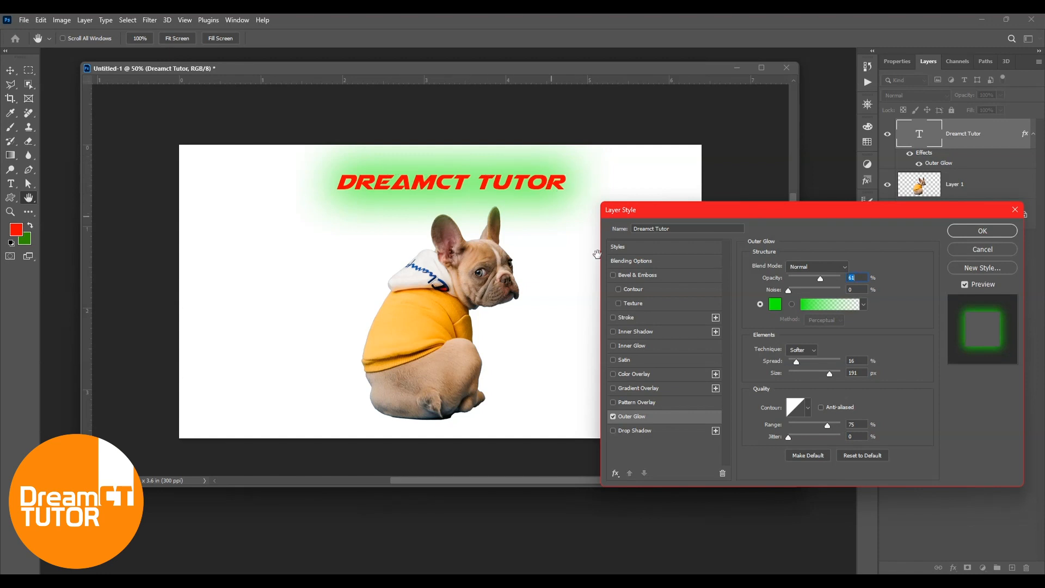
- Give the glow a three-peaked contour with 36% spread and 38 px size, and apply the layer style
left_click_drag(816, 375, 809, 373)
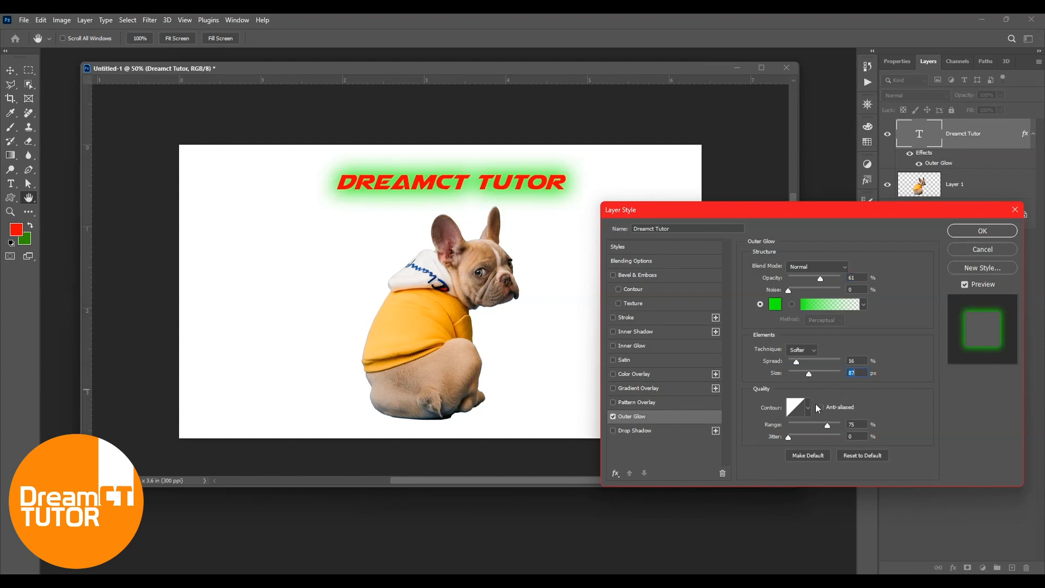
left_click(808, 408)
left_click(777, 451)
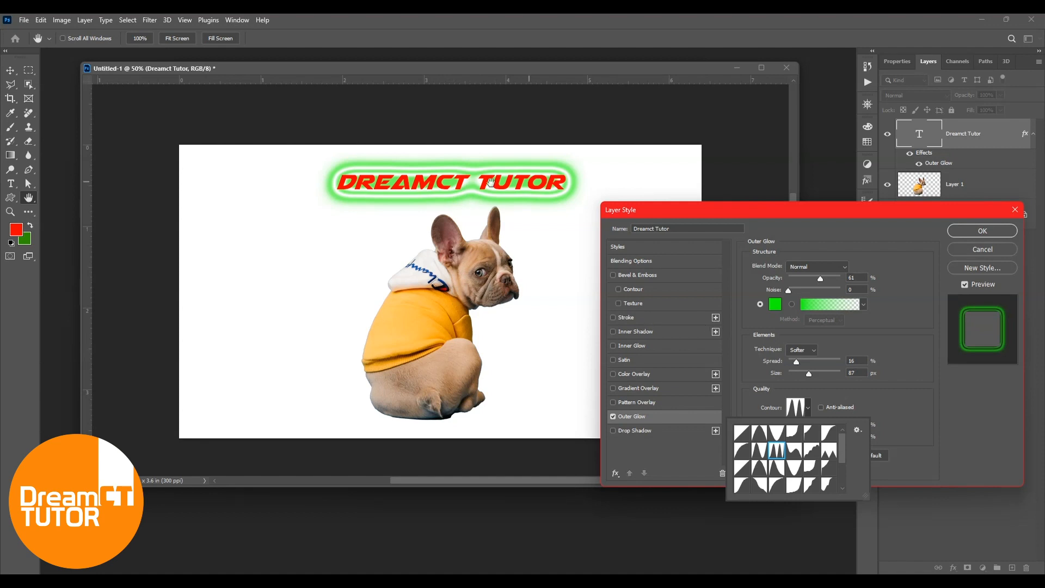
mouse_move(807, 377)
left_mouse_down()
mouse_move(799, 372)
mouse_move(808, 360)
mouse_move(798, 363)
mouse_move(808, 363)
left_mouse_up()
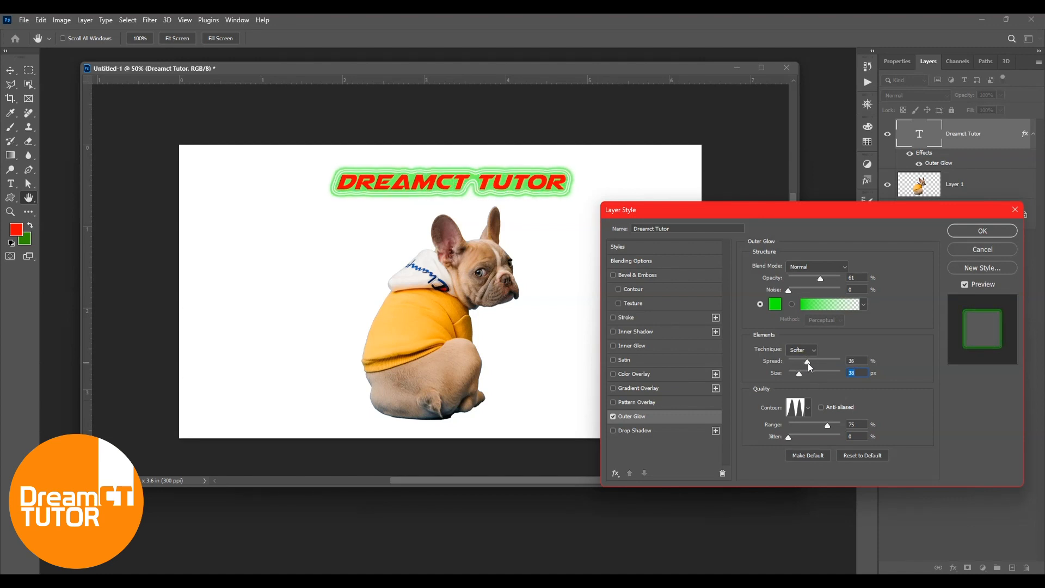
left_click(973, 238)
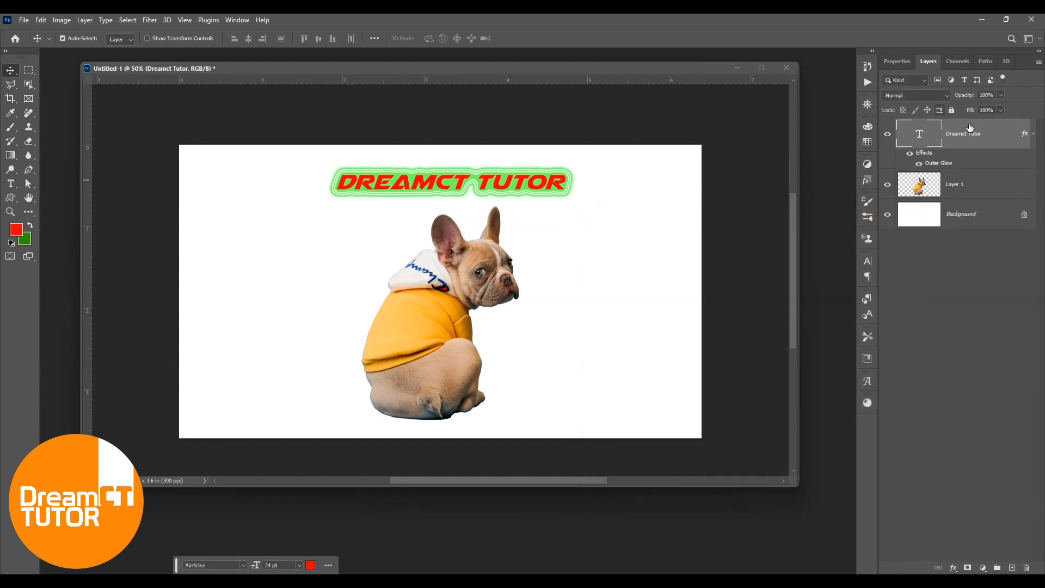
- Try the text layer's opacity setting, keep it at 100%, and lower the layer's fill to 0%
left_click(1001, 95)
left_click_drag(952, 109, 1035, 113)
left_click(1001, 110)
left_click(1005, 146)
left_click(1002, 110)
left_click_drag(975, 123, 947, 122)
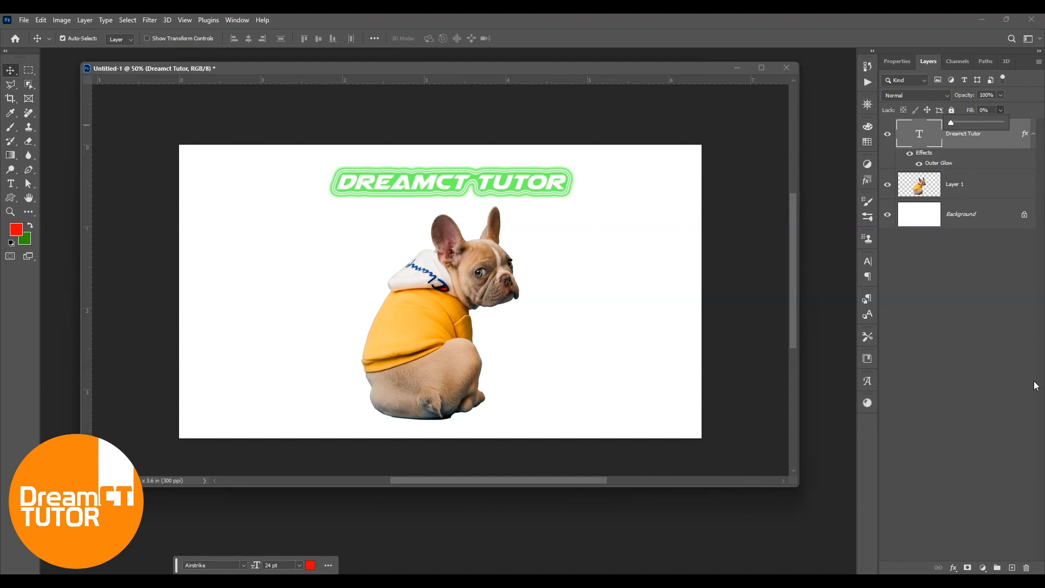
left_click(1021, 351)
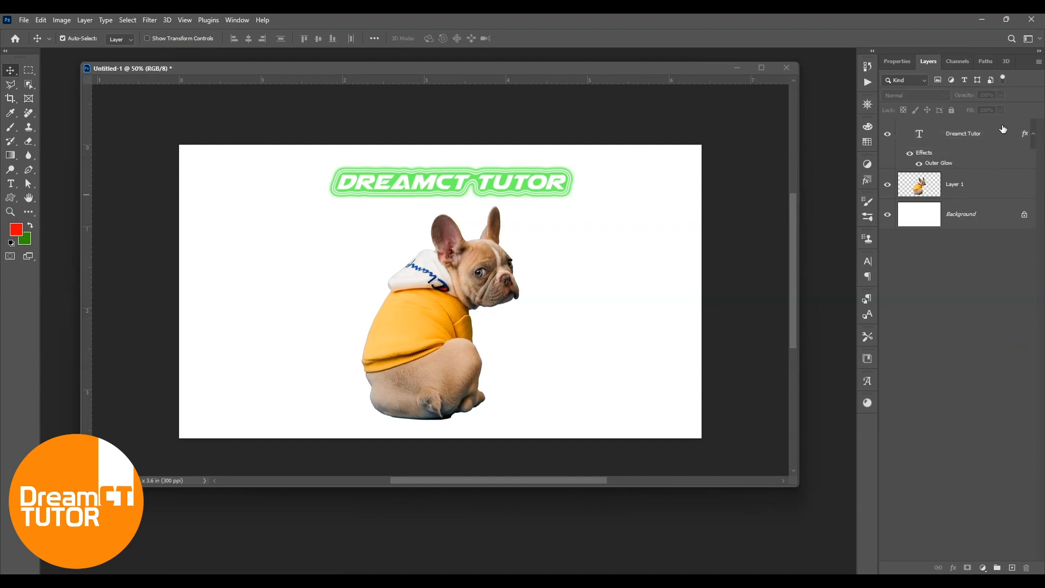
- Restore the text layer's fill to 100% and delete its Outer Glow effect
left_click(985, 133)
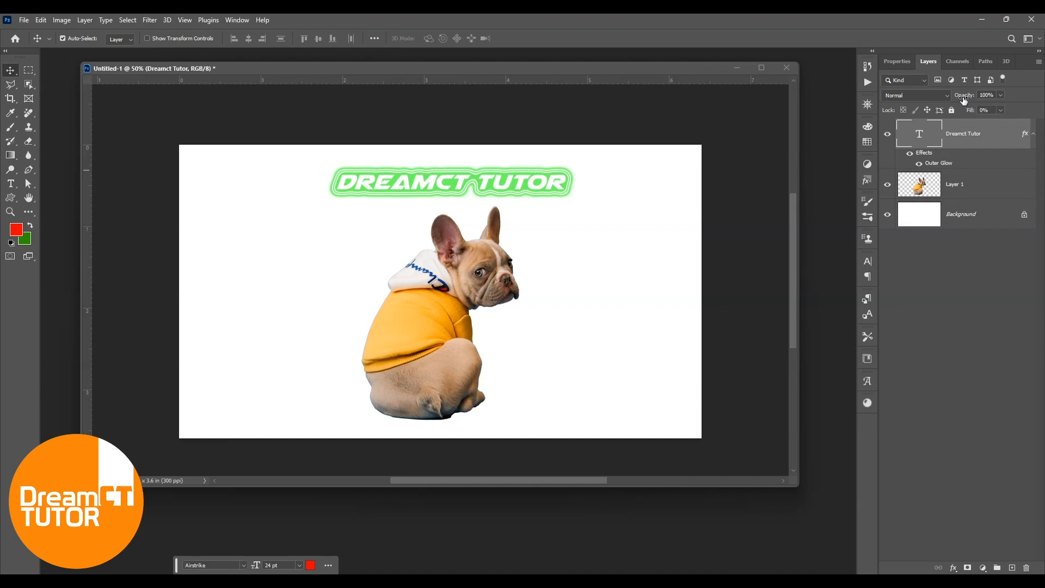
left_click(1000, 110)
left_click_drag(991, 126, 1041, 124)
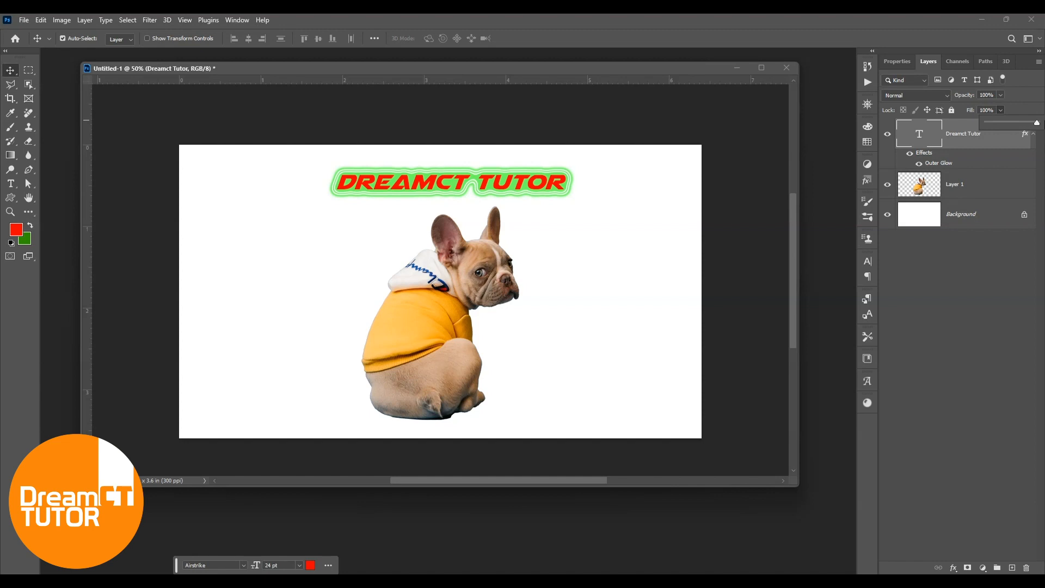
left_click(983, 315)
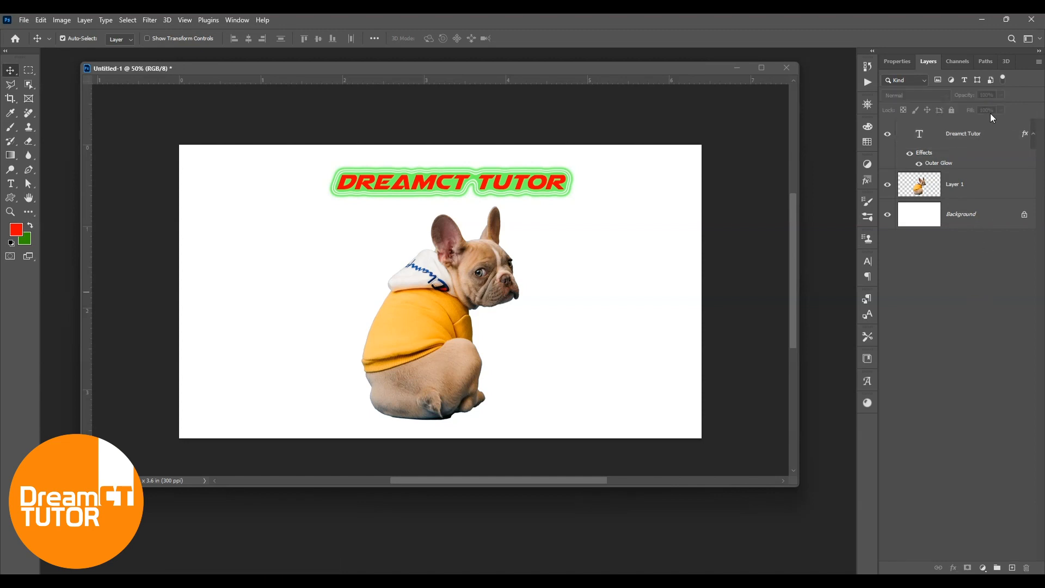
left_click(954, 153)
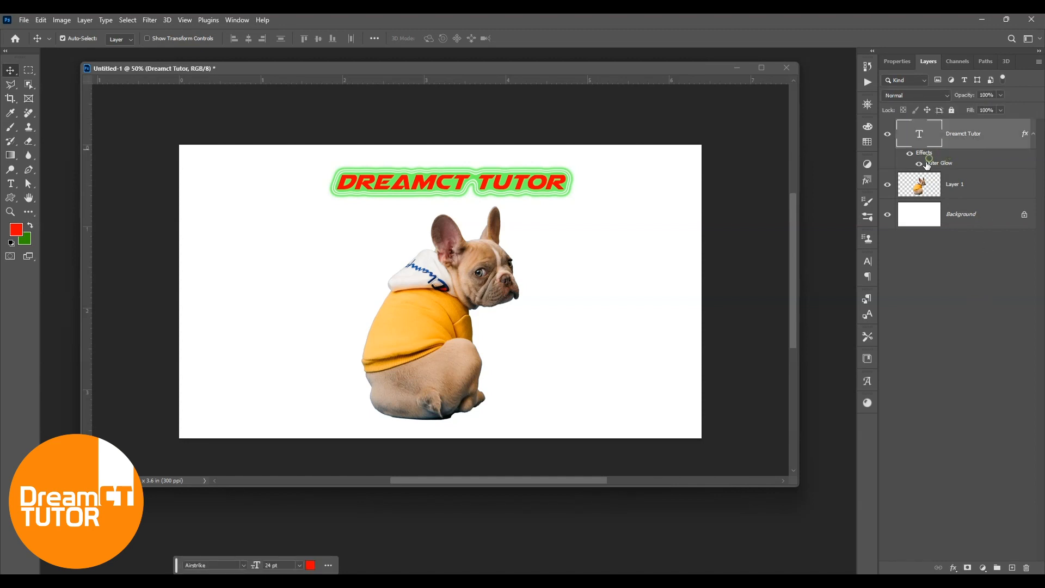
left_click_drag(1043, 339, 1027, 568)
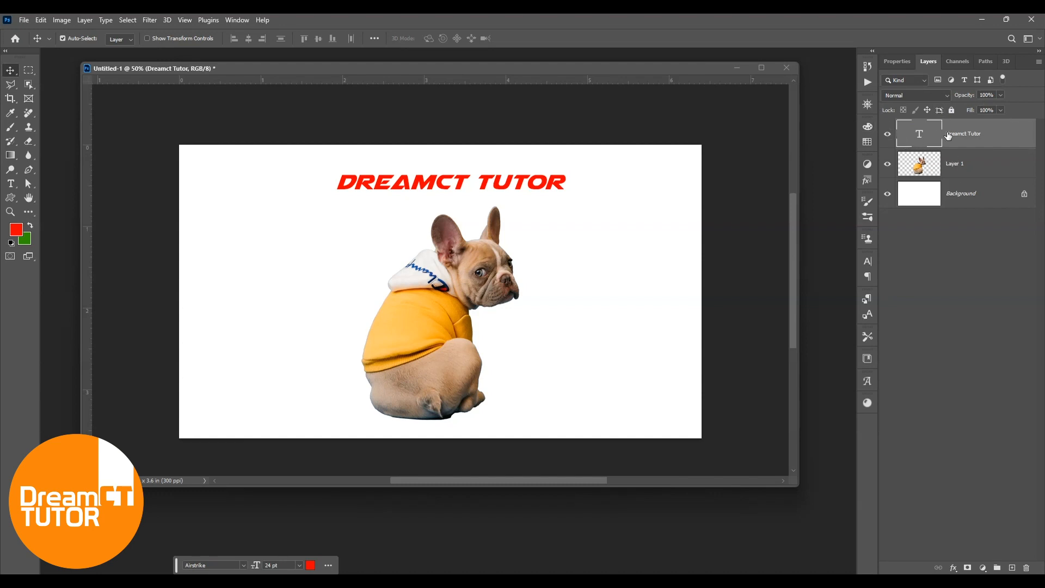
- Select the dog layer and move the dog slightly lower on the canvas
left_click(977, 163)
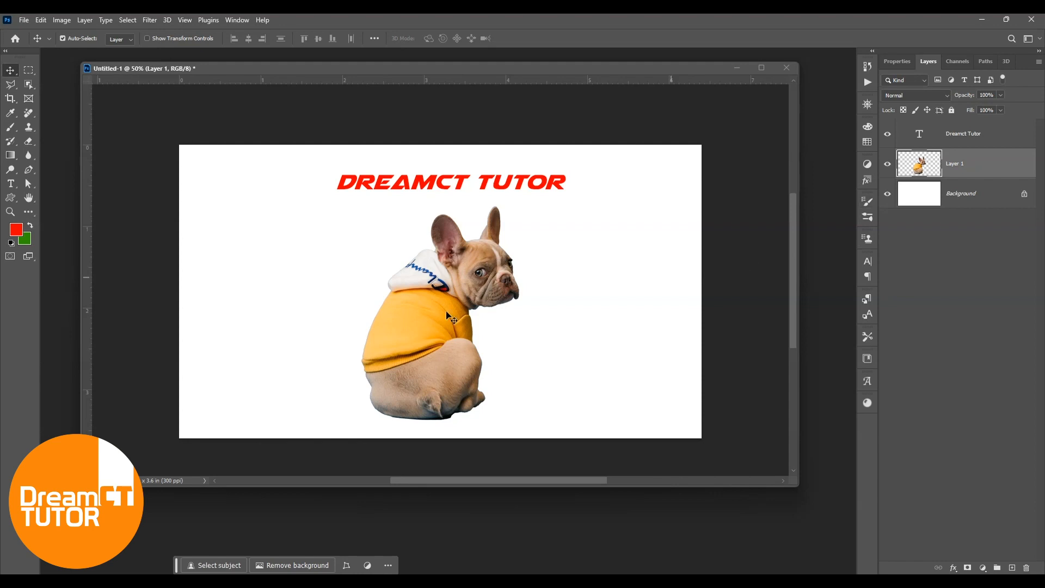
mouse_move(475, 283)
left_mouse_down()
mouse_move(482, 297)
mouse_move(475, 291)
left_mouse_up()
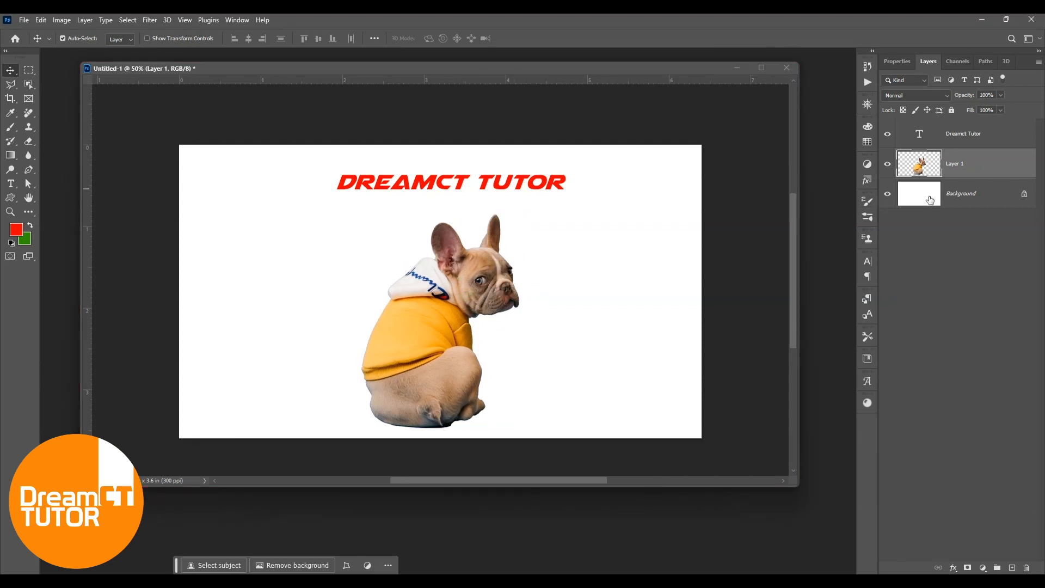
- Lock the transparent pixels of the dog layer, choose the Brush tool and hide the Background layer
left_click(904, 109)
left_click(12, 128)
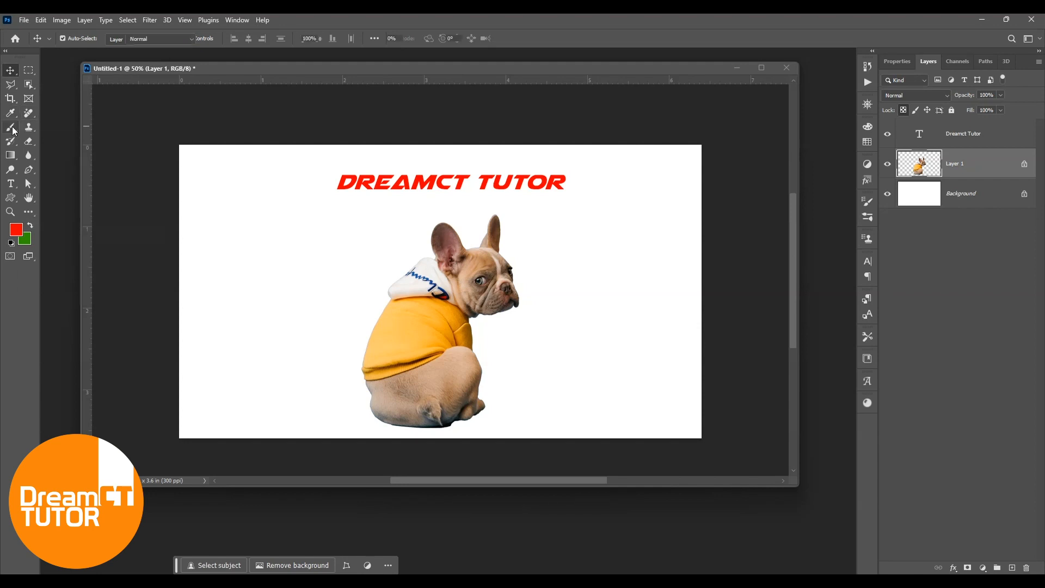
left_click(888, 195)
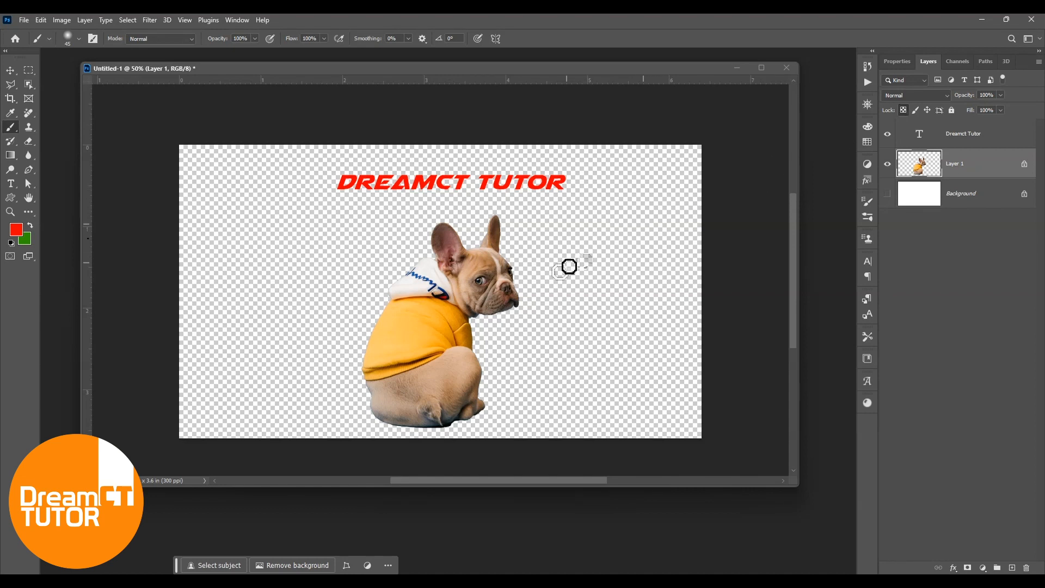
- Unlock the dog layer's transparent pixels, try a looping red brush stroke across the dog and canvas, and undo it
key("/")
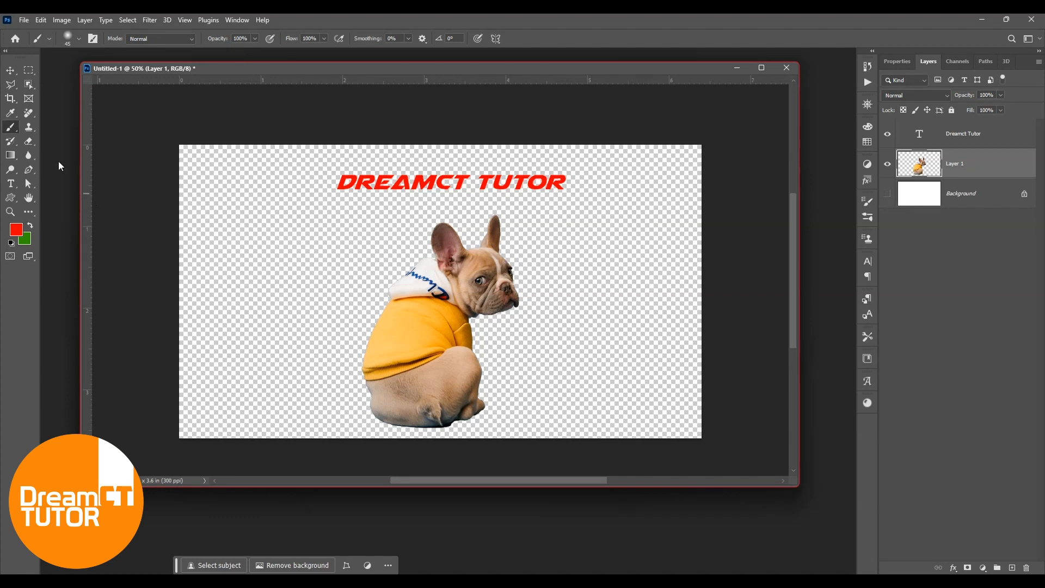
left_click_drag(284, 259, 387, 301)
mouse_move(432, 343)
left_mouse_down()
mouse_move(497, 250)
mouse_move(388, 376)
mouse_move(287, 368)
mouse_move(279, 326)
left_mouse_up()
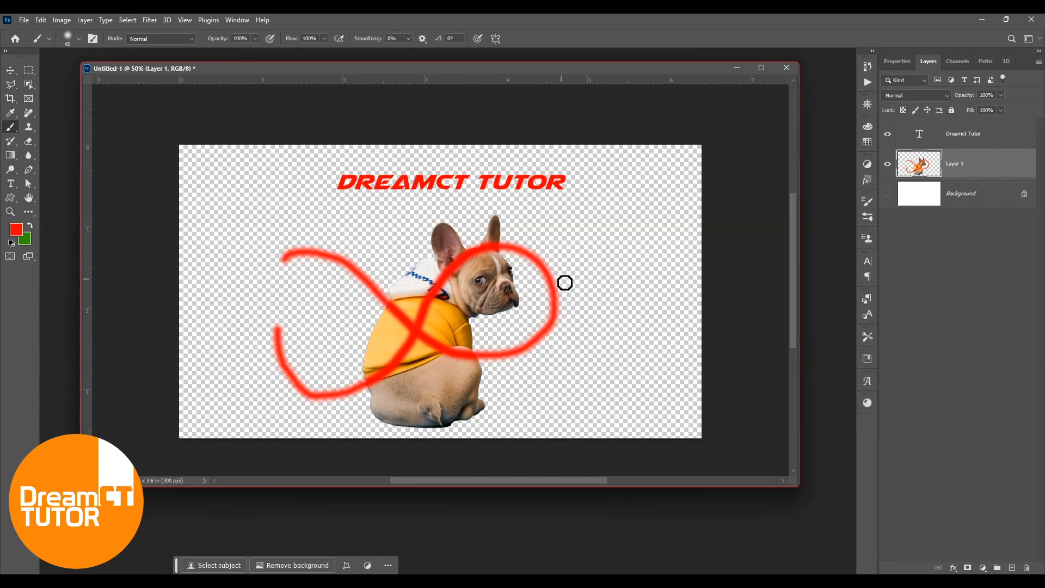
key("ctrl+z")
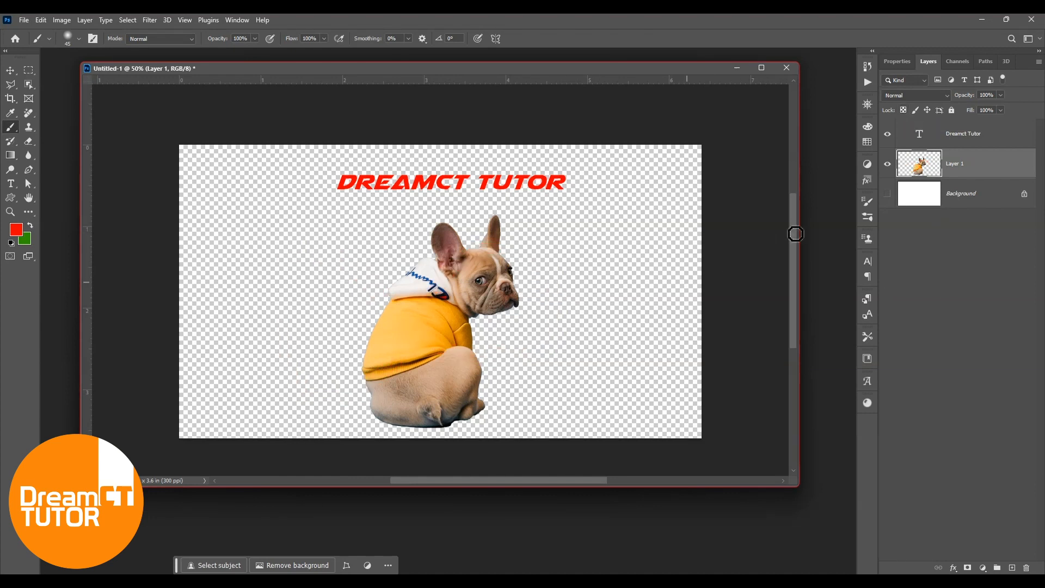
- Lock the dog layer's transparent pixels and paint several red brush strokes across the dog
left_click(904, 110)
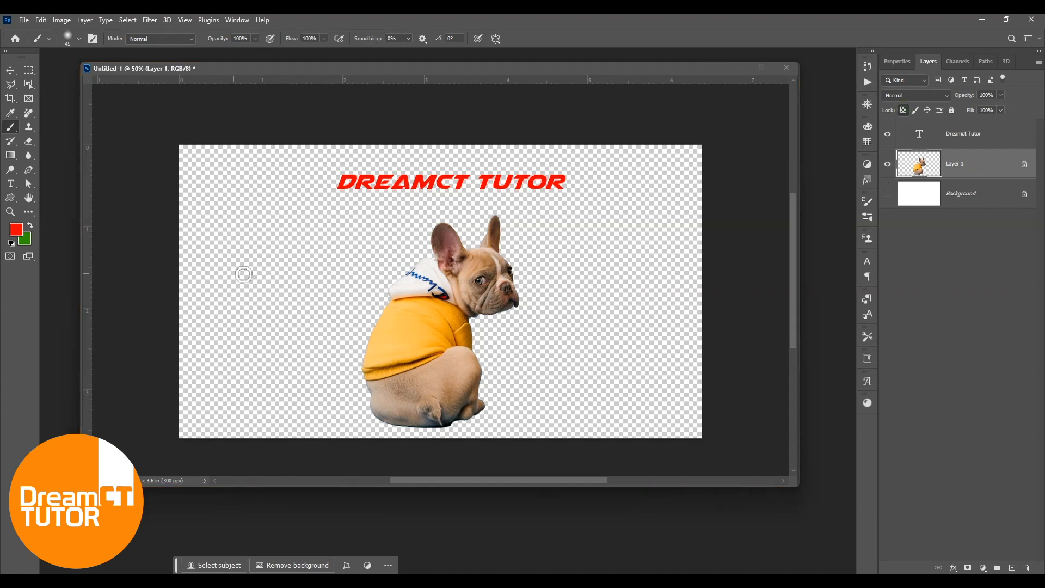
left_click_drag(360, 309, 445, 341)
left_click_drag(471, 253, 384, 421)
left_click_drag(313, 359, 569, 303)
mouse_move(474, 354)
left_mouse_down()
mouse_move(350, 304)
mouse_move(444, 234)
mouse_move(352, 455)
left_mouse_up()
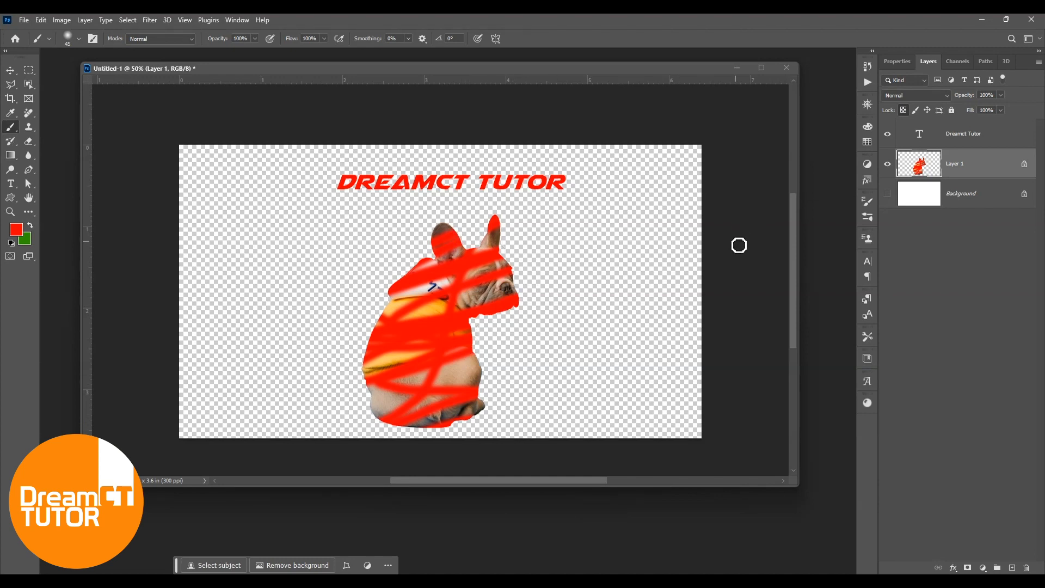
- Scale the painted dog up to about 108% and move it slightly with the Move tool
key("ctrl+t")
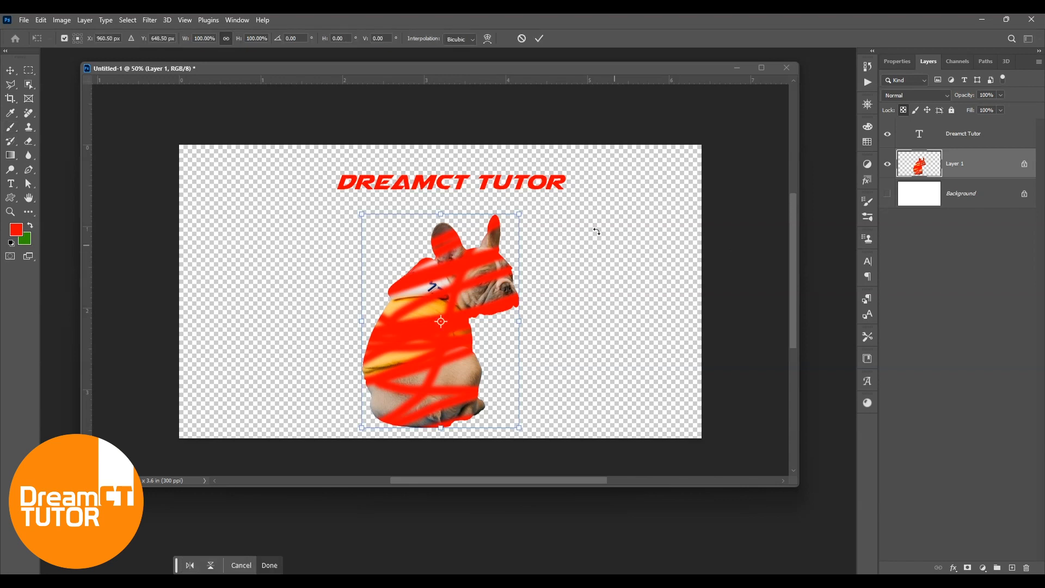
left_click_drag(520, 215, 532, 197)
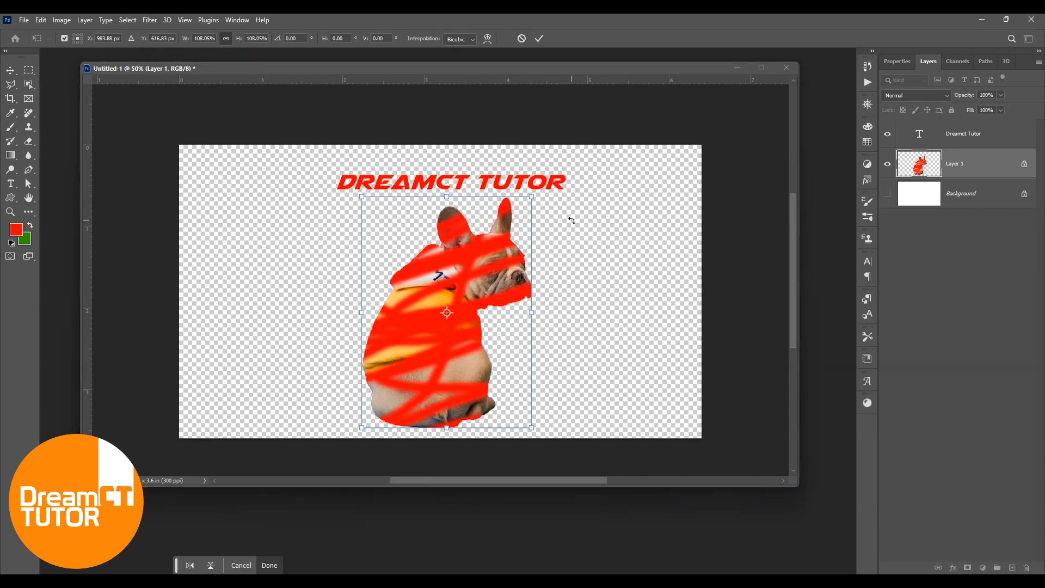
key("Return")
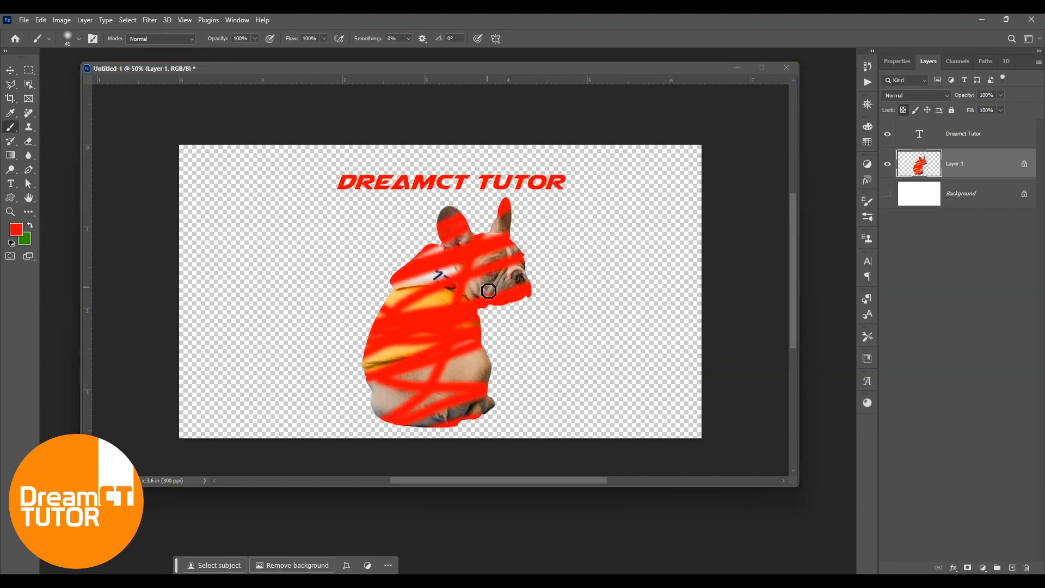
key("v")
mouse_move(425, 299)
left_mouse_down()
mouse_move(445, 273)
mouse_move(431, 289)
left_mouse_up()
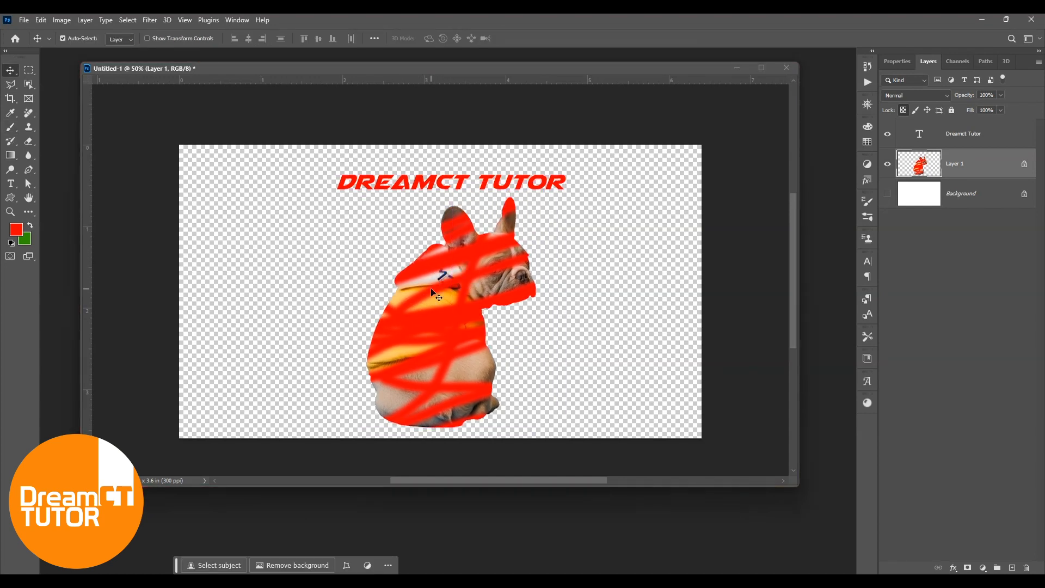
- Undo the dog's move, its scaling, the red brush strokes and the transparent pixel lock
key("ctrl+z")
key("ctrl+z")
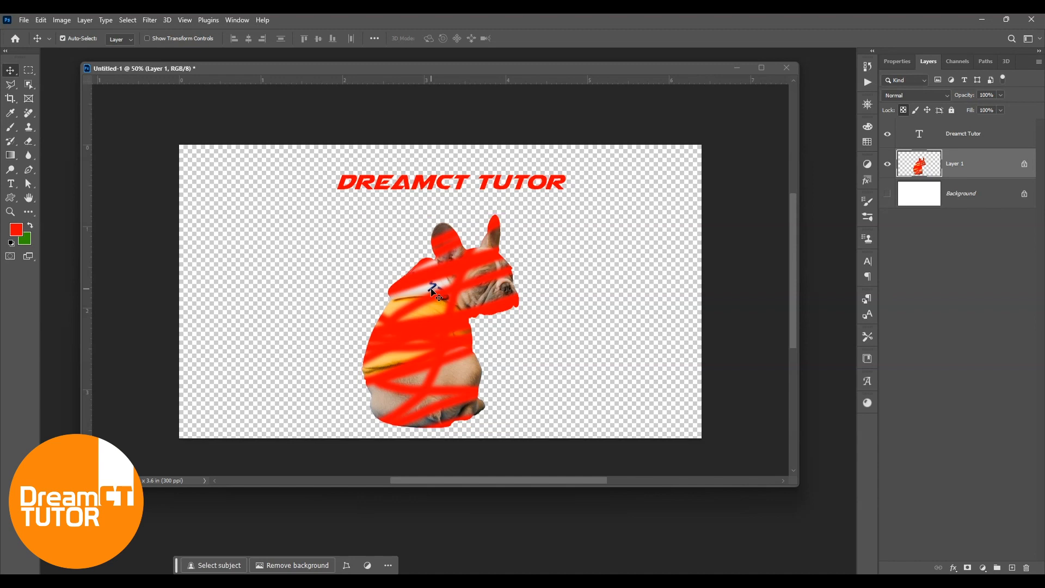
key("ctrl+z")
key("ctrl+z")
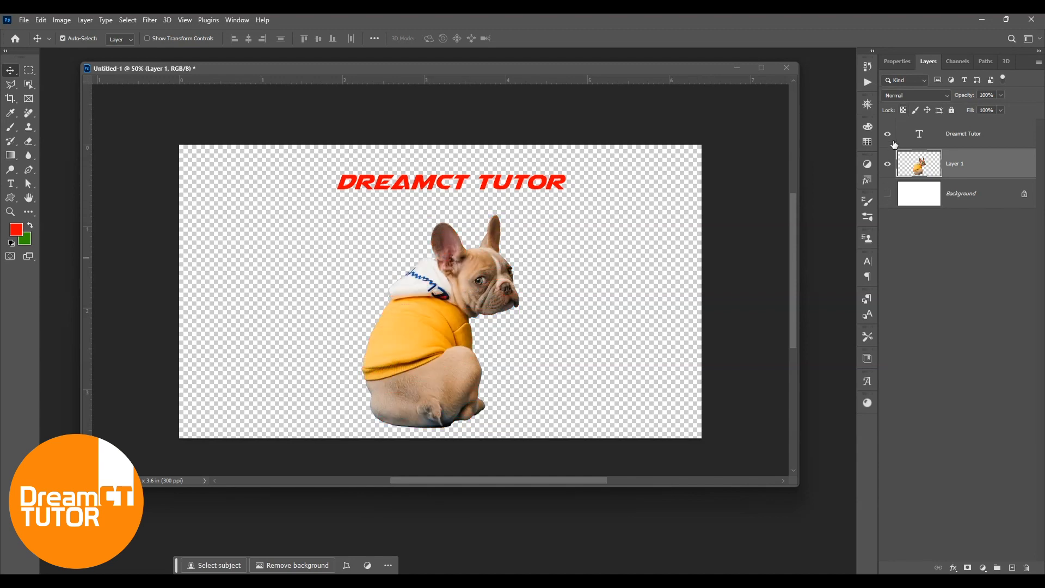
- Lock the dog layer's image pixels, try red brush strokes over the dog, and delete the new layer that holds the strokes
left_click(915, 111)
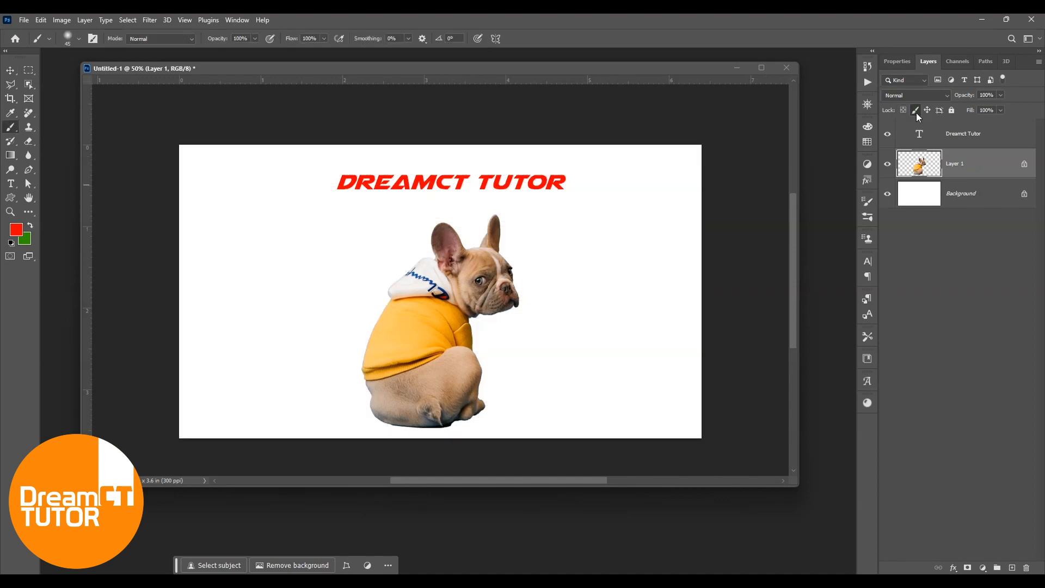
mouse_move(339, 379)
left_mouse_down()
mouse_move(583, 272)
mouse_move(375, 397)
mouse_move(616, 316)
left_mouse_up()
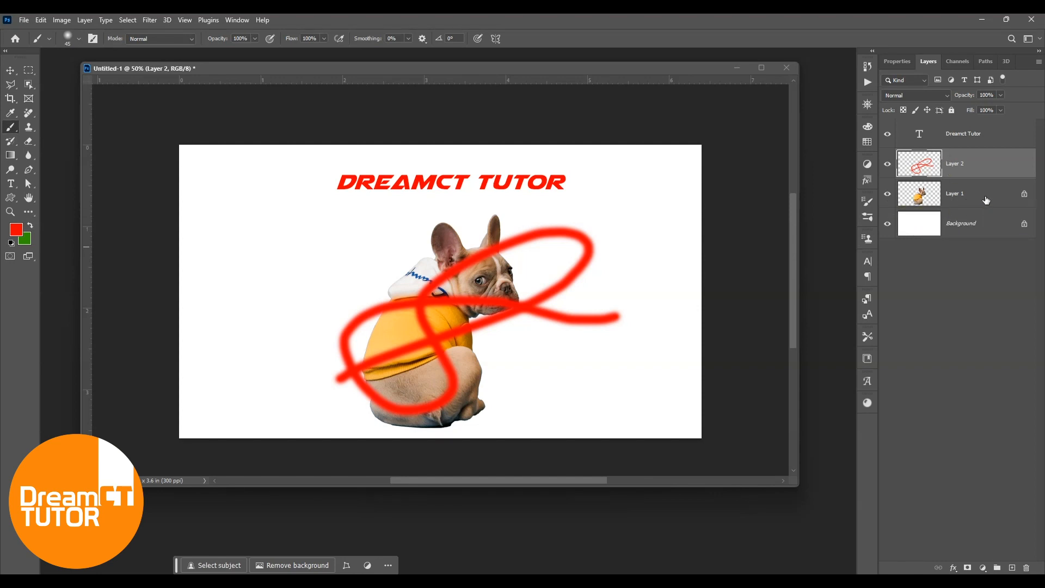
key("Delete")
key("ctrl+z")
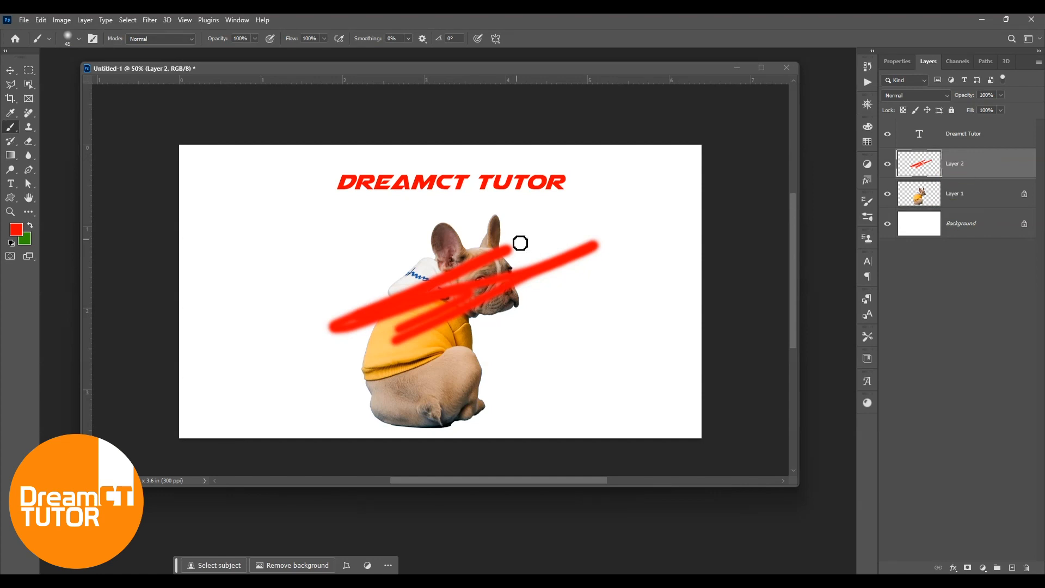
key("Delete")
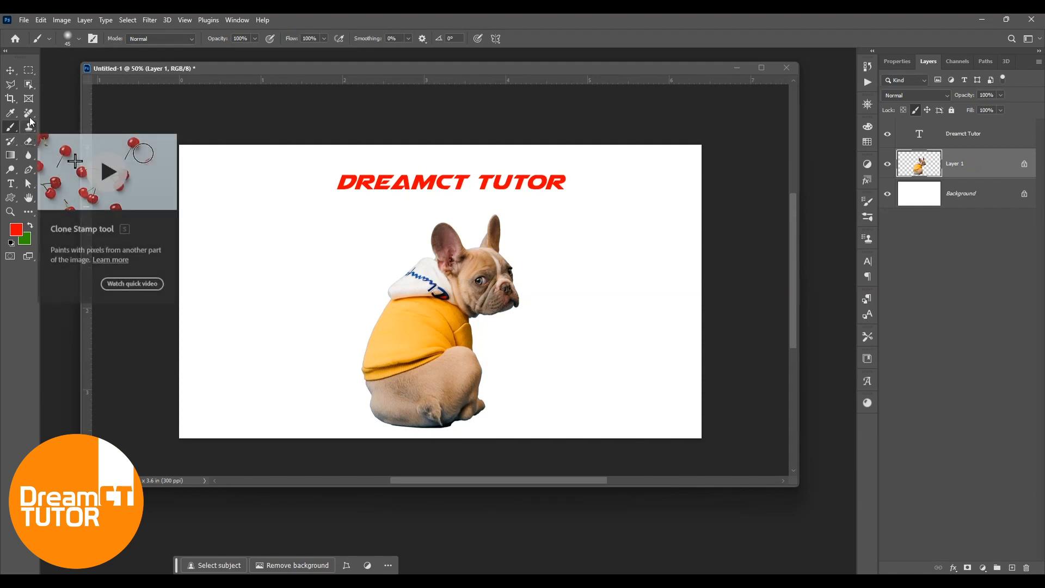
- Try the Dodge tool on the dog, return to the Brush tool and unlock the layer's image pixels
left_click(11, 170)
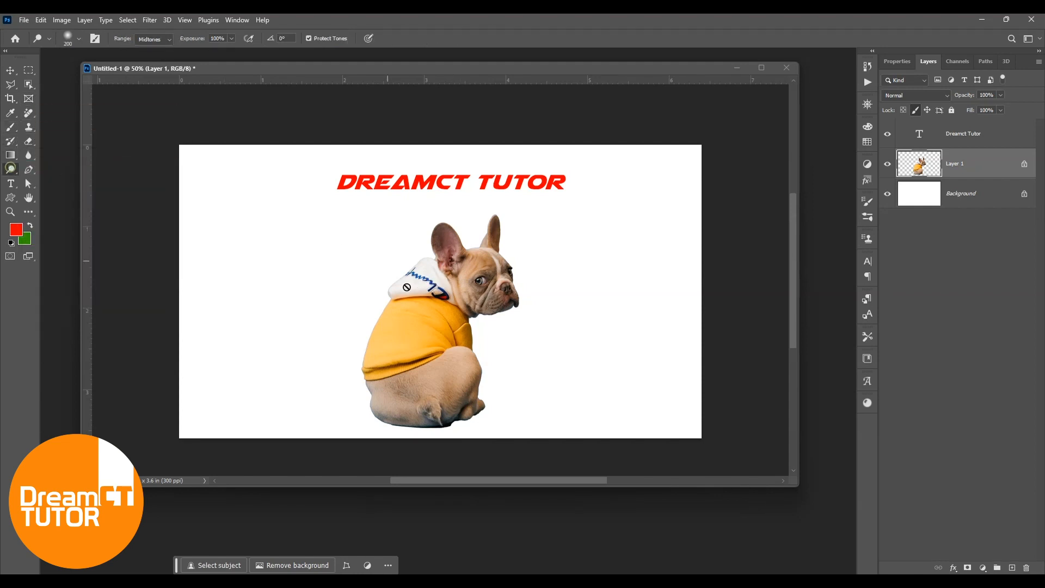
left_click(413, 282)
left_click(514, 225)
key("b")
left_click(916, 111)
- Lock the dog layer's position, try painting and moving the dog with the Brush and Move tools, and remove the position lock
left_click(929, 110)
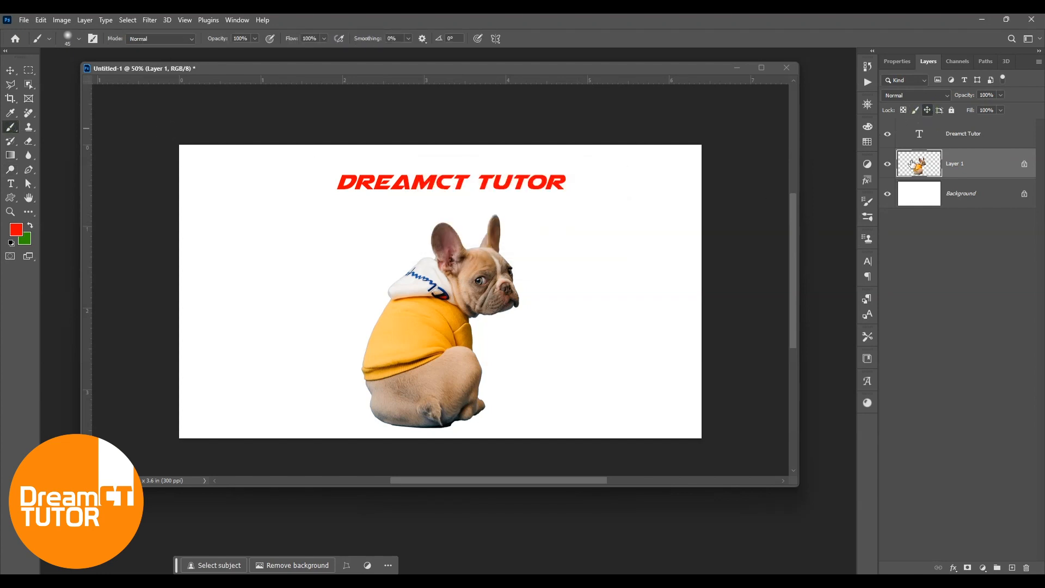
left_click_drag(450, 302, 469, 281)
key("ctrl+z")
left_click(10, 70)
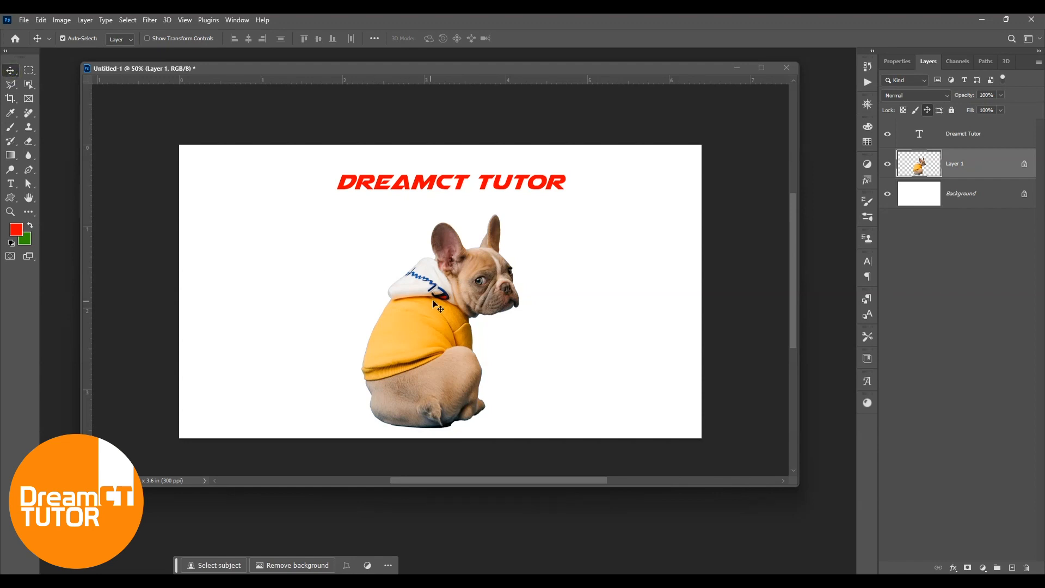
left_click(602, 329)
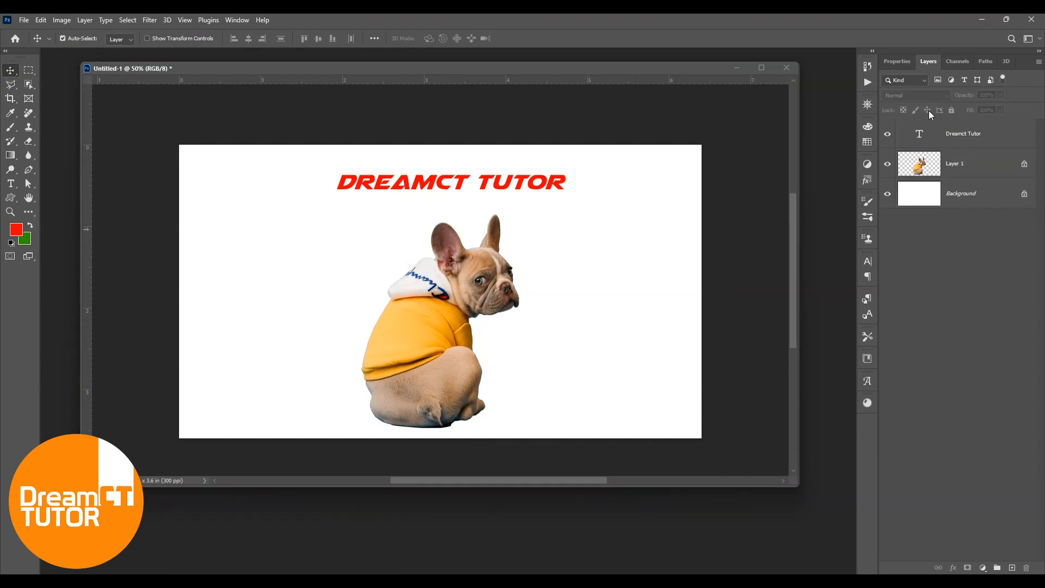
left_click(969, 162)
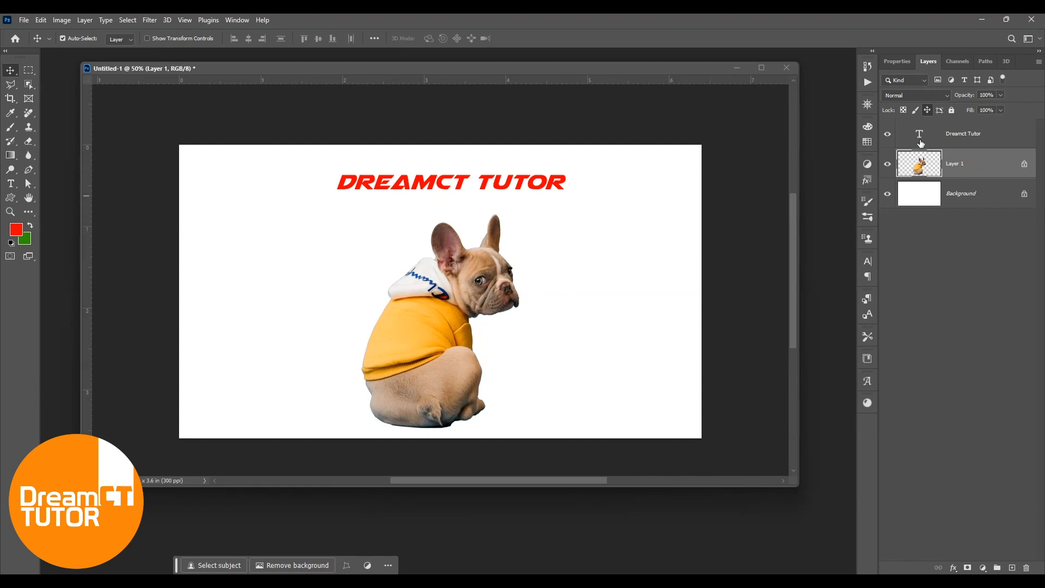
left_click(927, 111)
- Lock the dog layer completely, deselect it, and select it again to remove the full lock
left_click(952, 111)
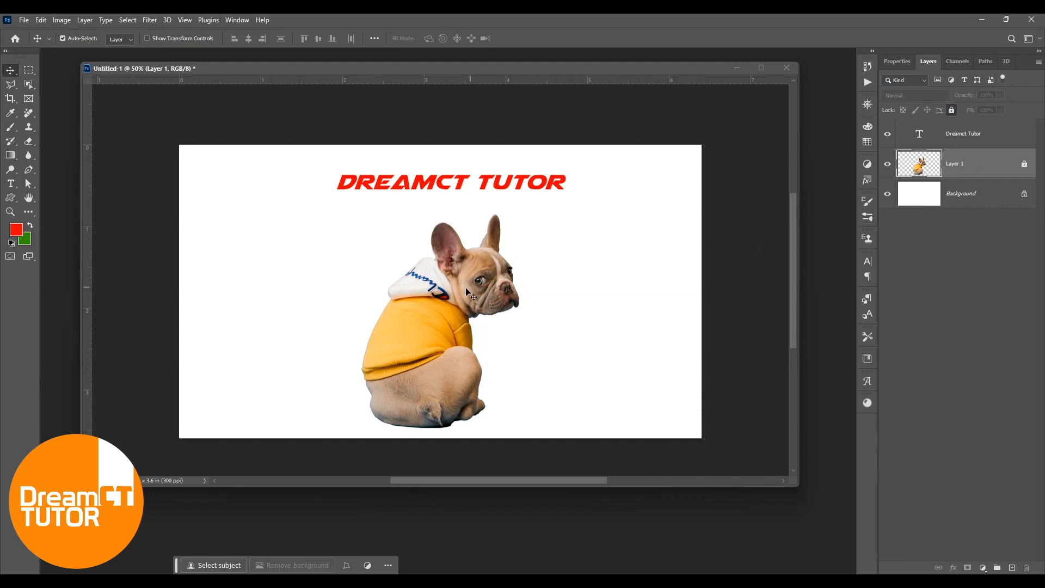
left_click(743, 263)
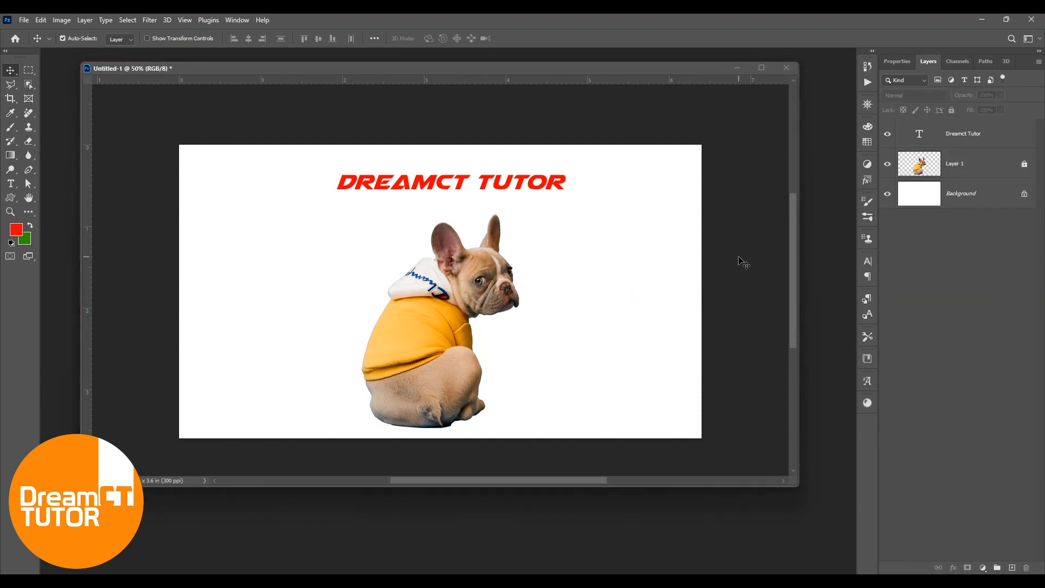
left_click(974, 162)
left_click(954, 111)
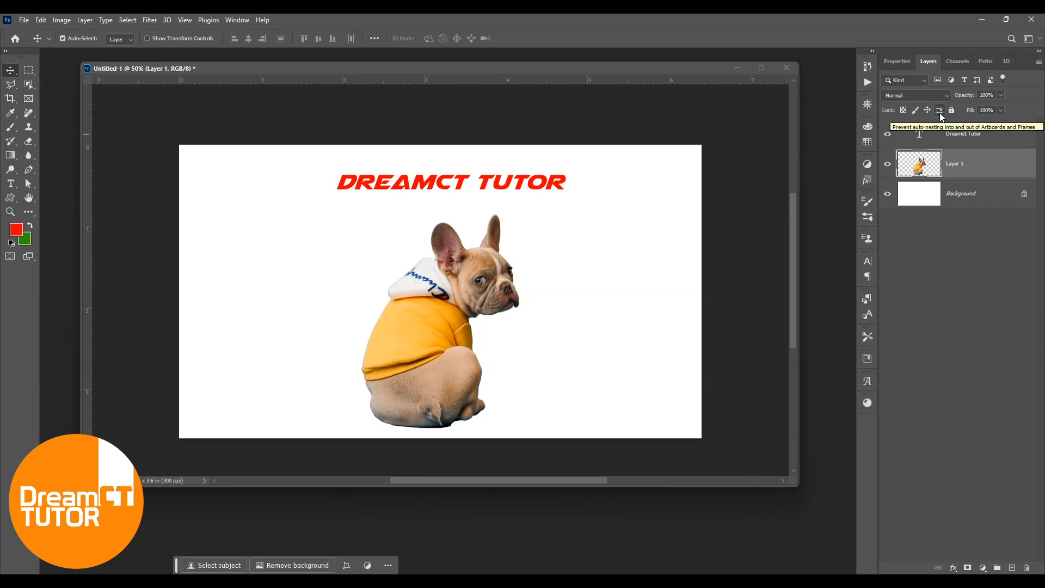
- Create a new 581 x 787 px document at 300 ppi with the Artboards option enabled
left_click(21, 20)
left_click(33, 31)
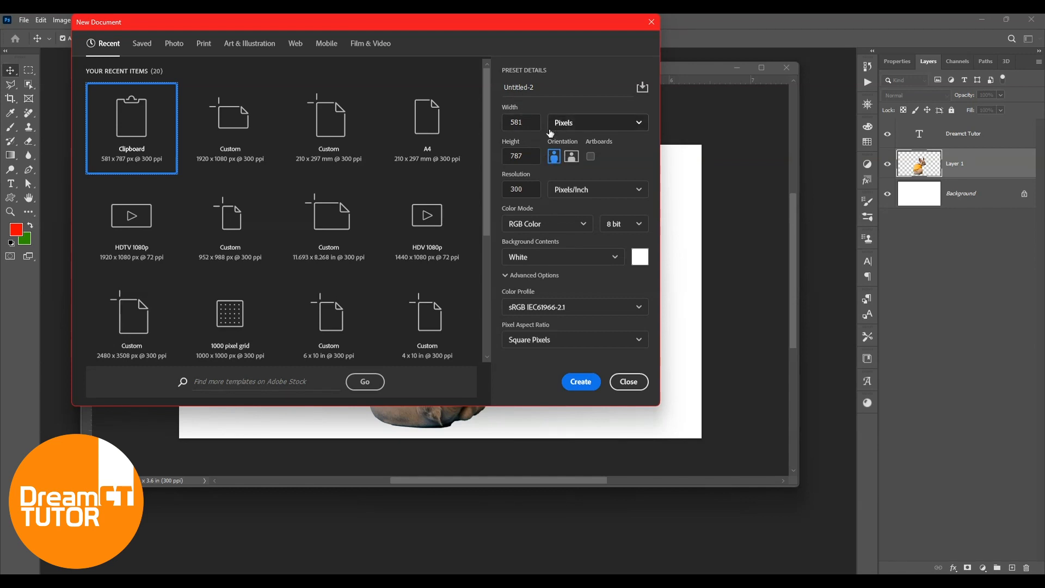
left_click(591, 156)
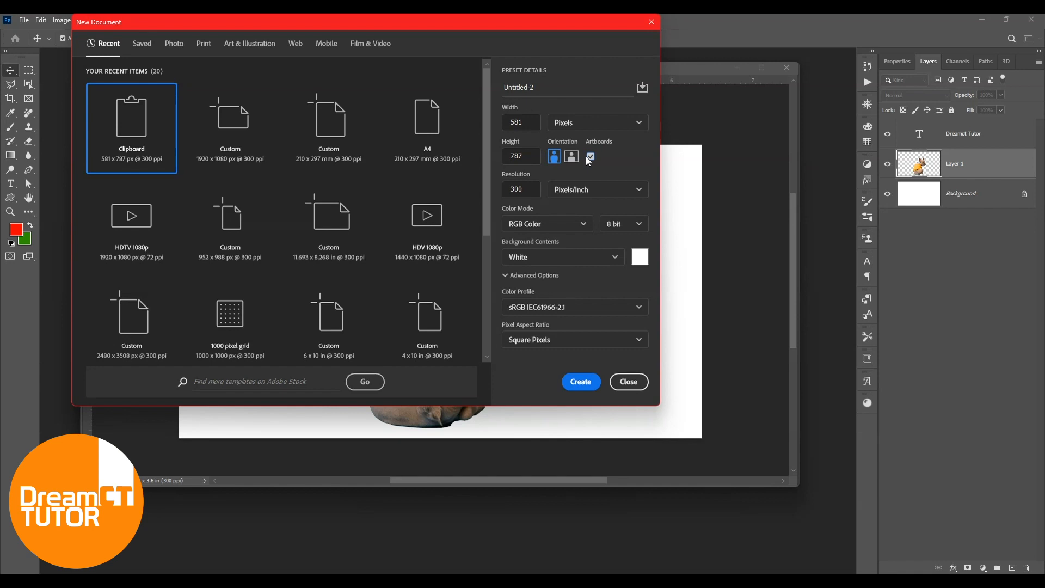
left_click(581, 382)
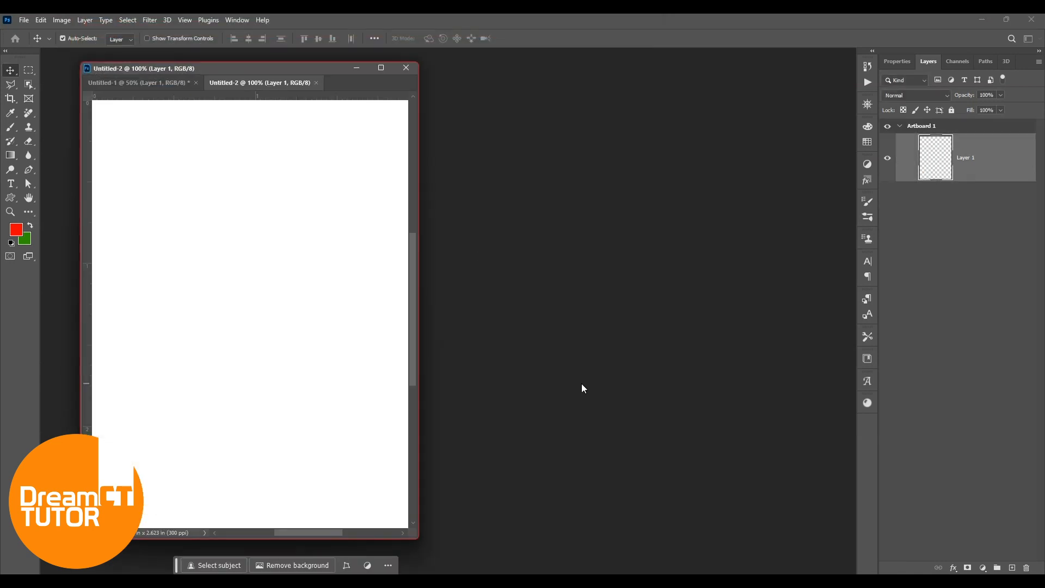
- Detach the new artboard document into its own floating window and place it in the middle of the workspace
left_click_drag(294, 83, 584, 86)
left_click_drag(459, 70, 396, 82)
left_click(674, 81)
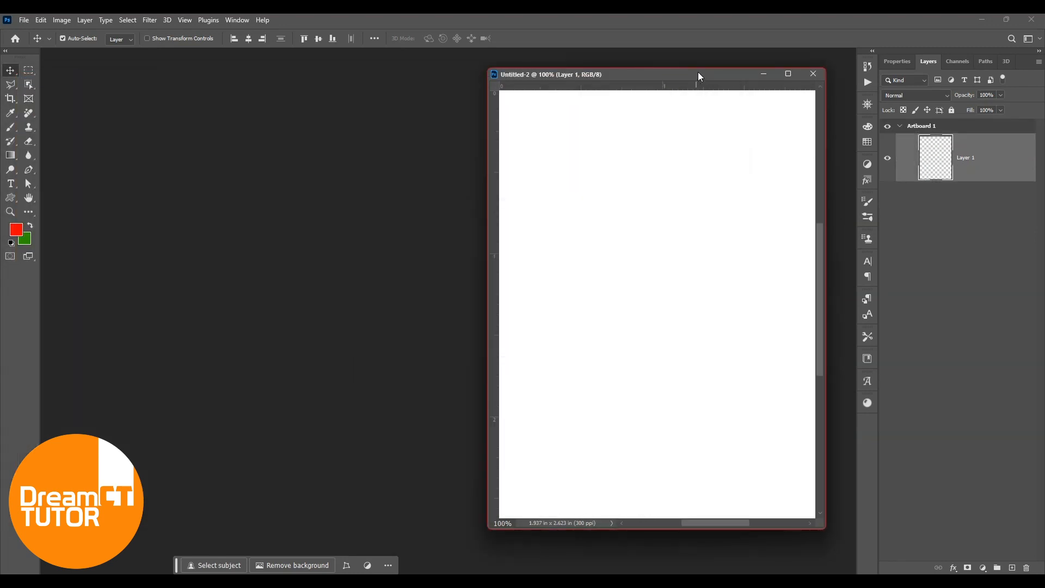
left_click_drag(698, 73, 549, 80)
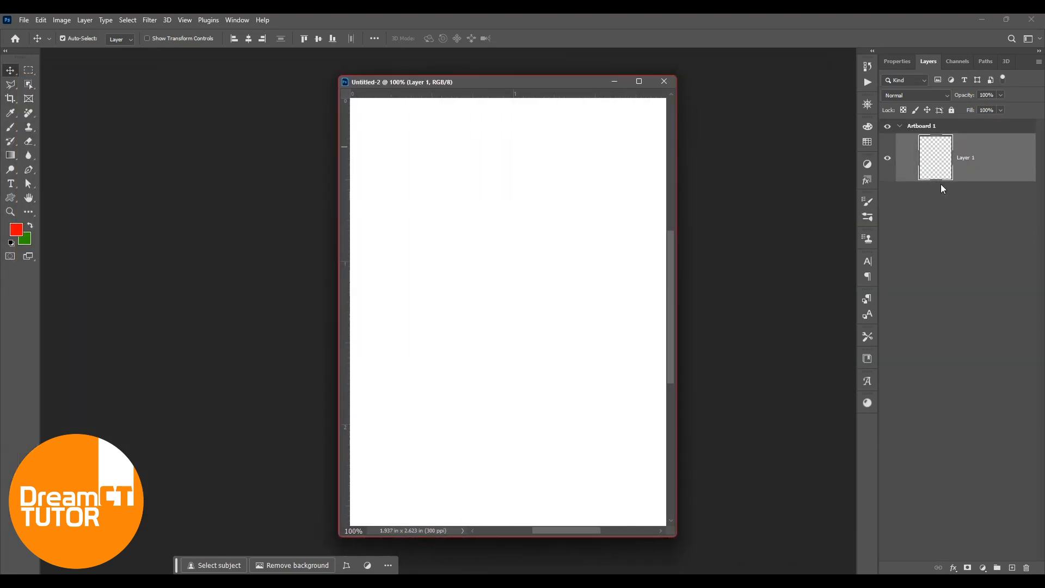
- Collapse the artboard's layers, look at the whole artboard with the Artboard tool, return to the Move tool and expand its layers
left_click(900, 126)
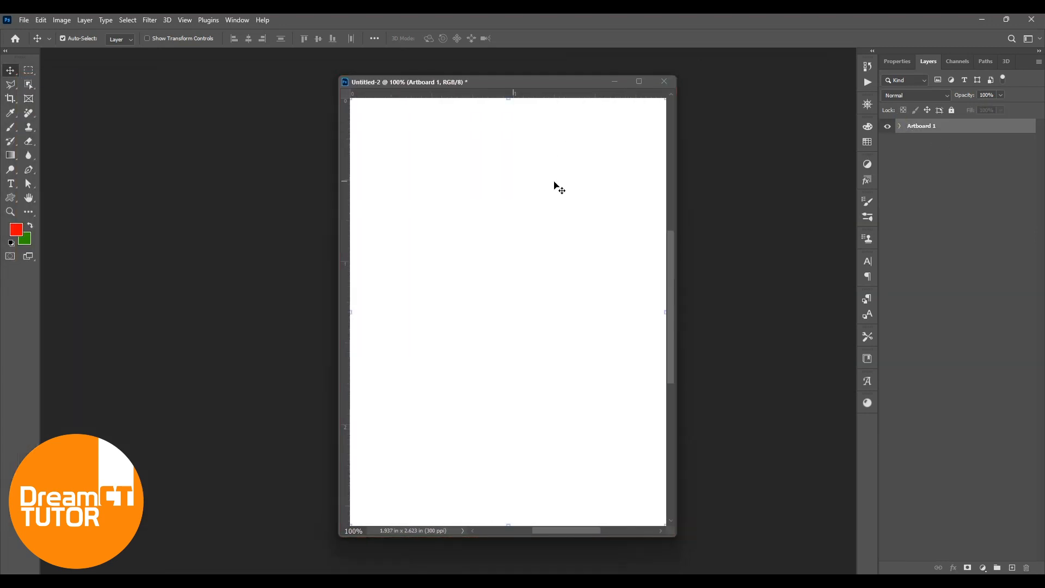
key("ctrl+minus")
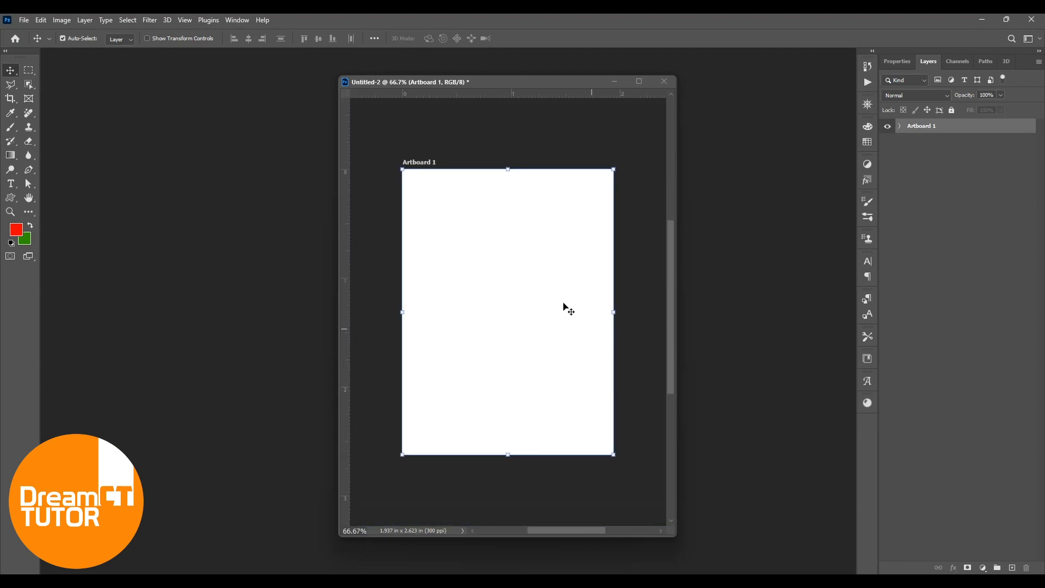
left_click(612, 244, "ctrl")
key("shift+v")
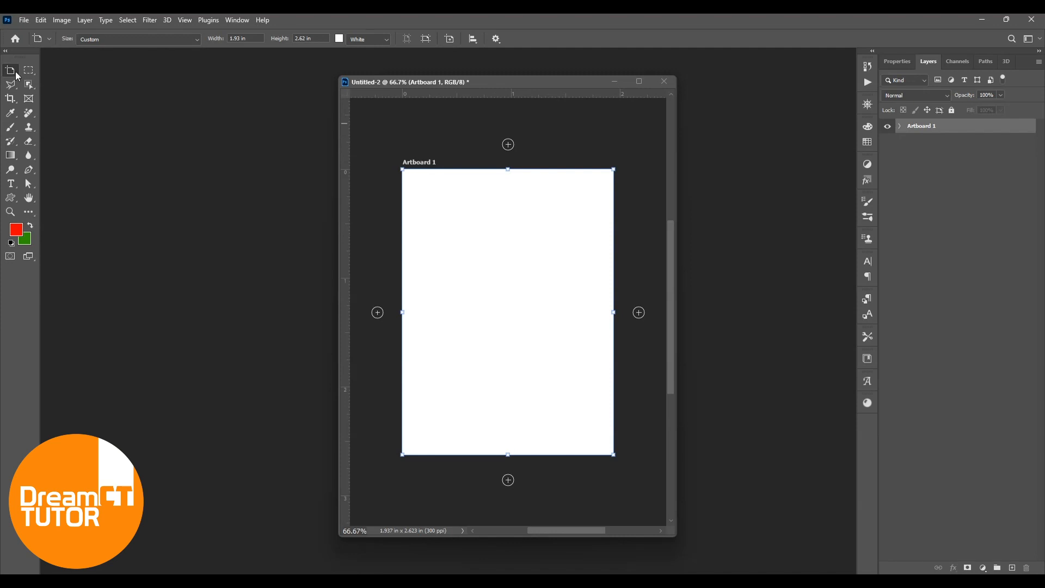
key("shift+v")
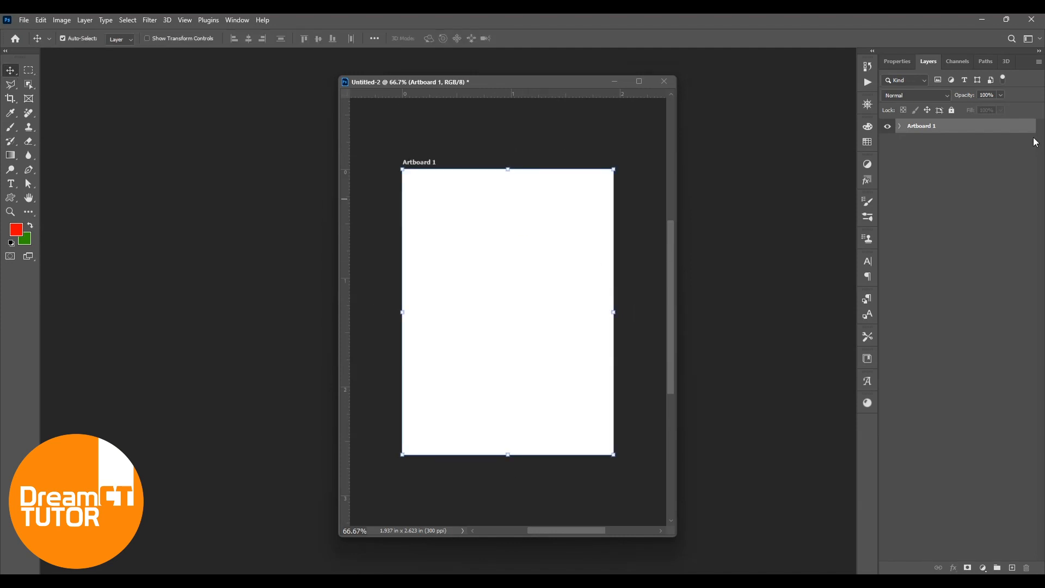
left_click(900, 126)
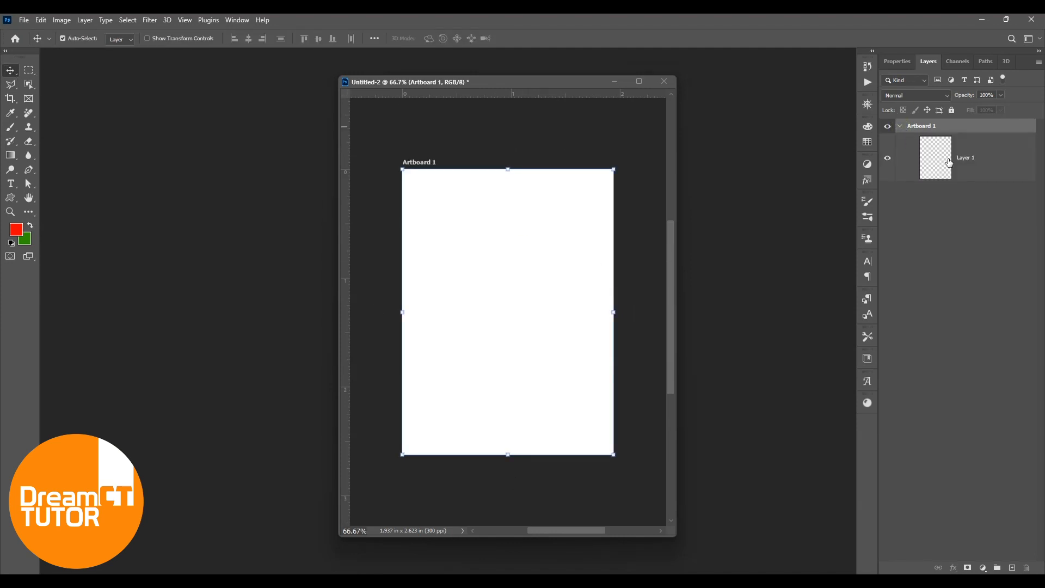
- On the artboard's Layer 1, fill a rectangular selection of about 0.8 x 0.9 in with red, deselect it and switch to the Move tool
left_click(1014, 158)
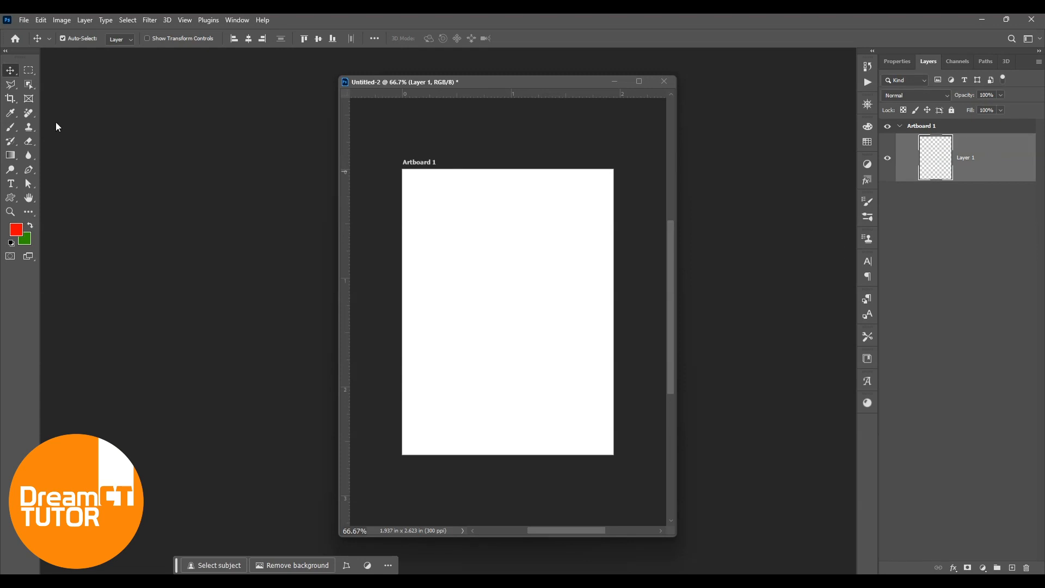
left_click(29, 69)
left_click_drag(473, 281, 560, 375)
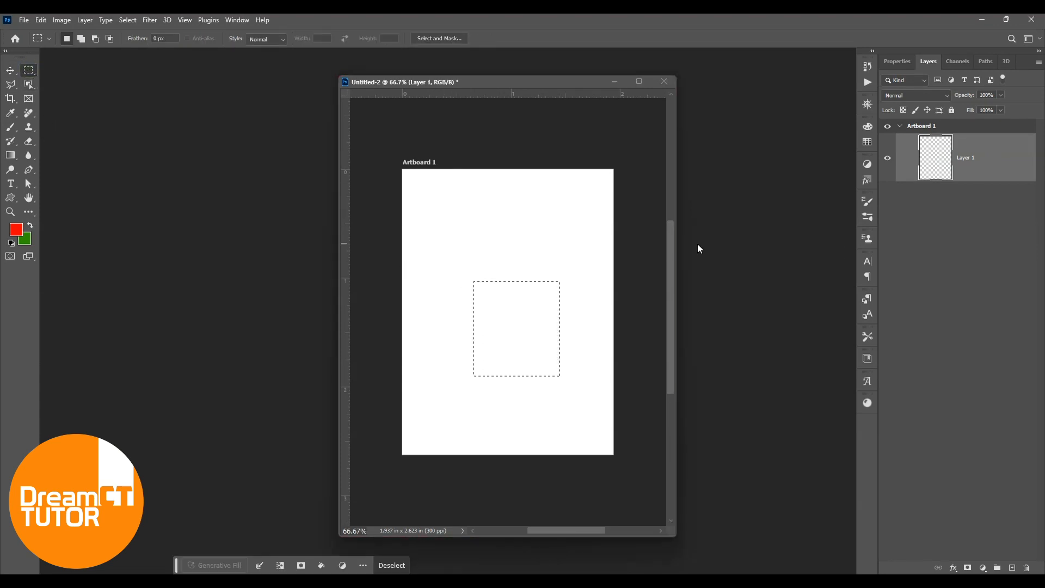
key("alt+BackSpace")
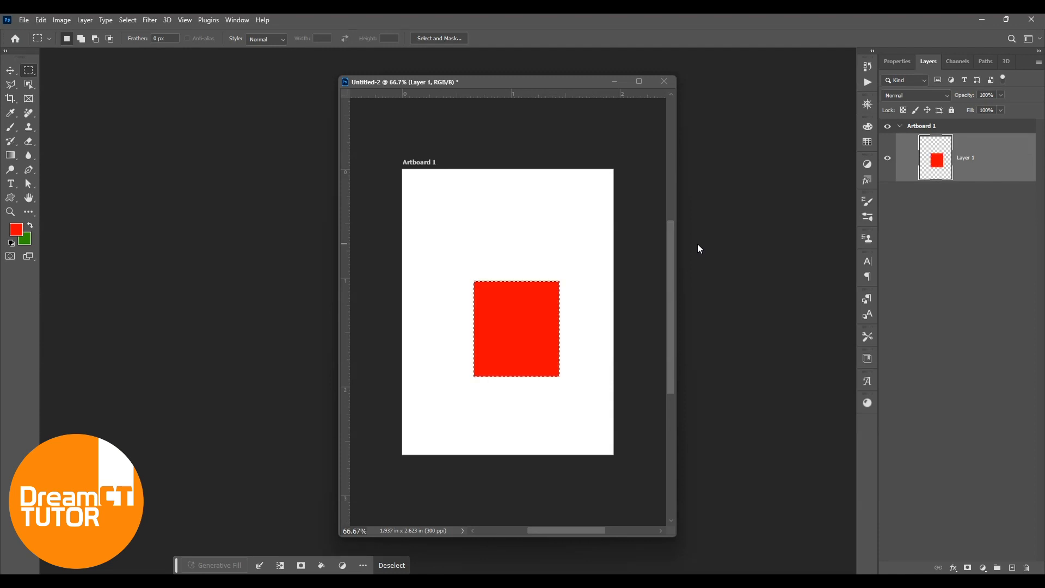
key("ctrl+d")
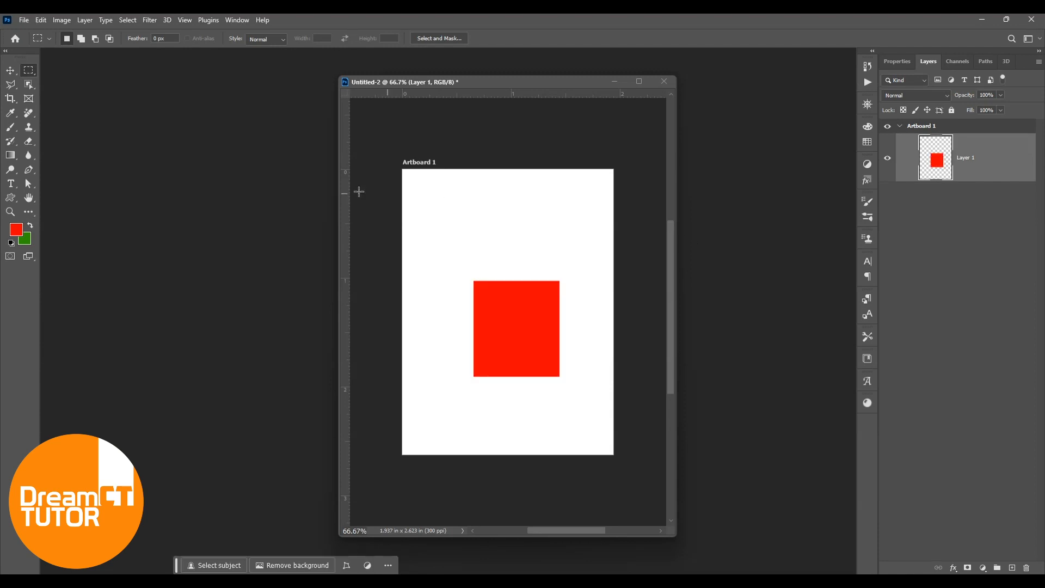
left_click(9, 72)
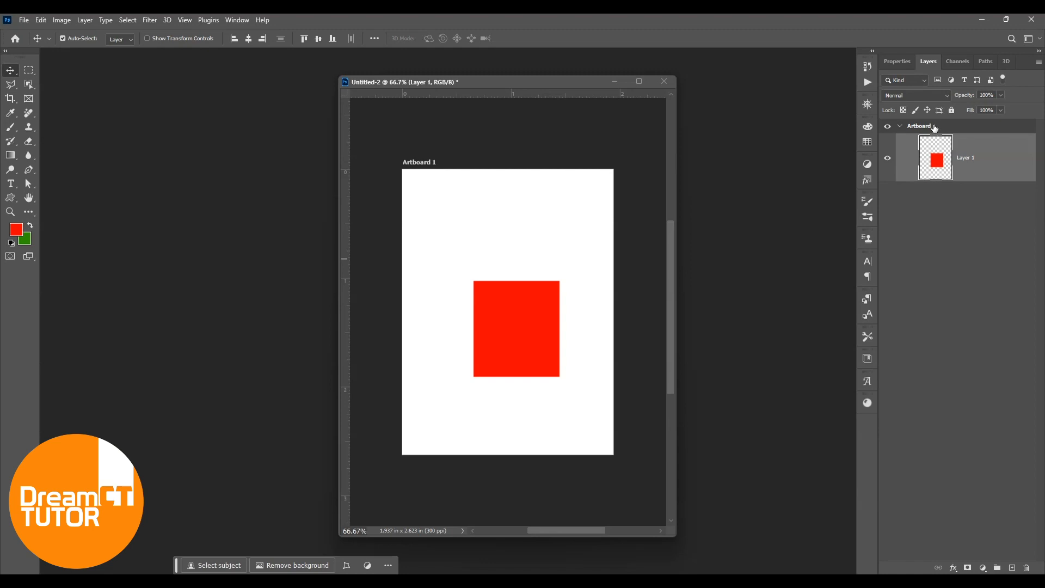
- Move Layer 1's red square past the artboard's right edge, then bring it back onto the artboard
left_click_drag(523, 330, 657, 316)
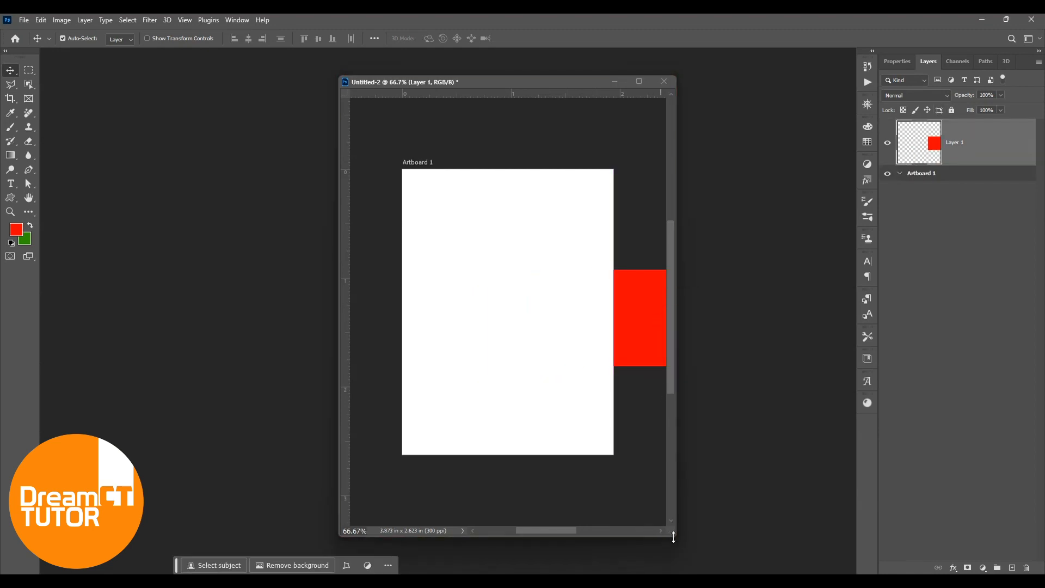
left_click(901, 174)
left_click_drag(651, 319, 516, 334)
left_click(901, 127)
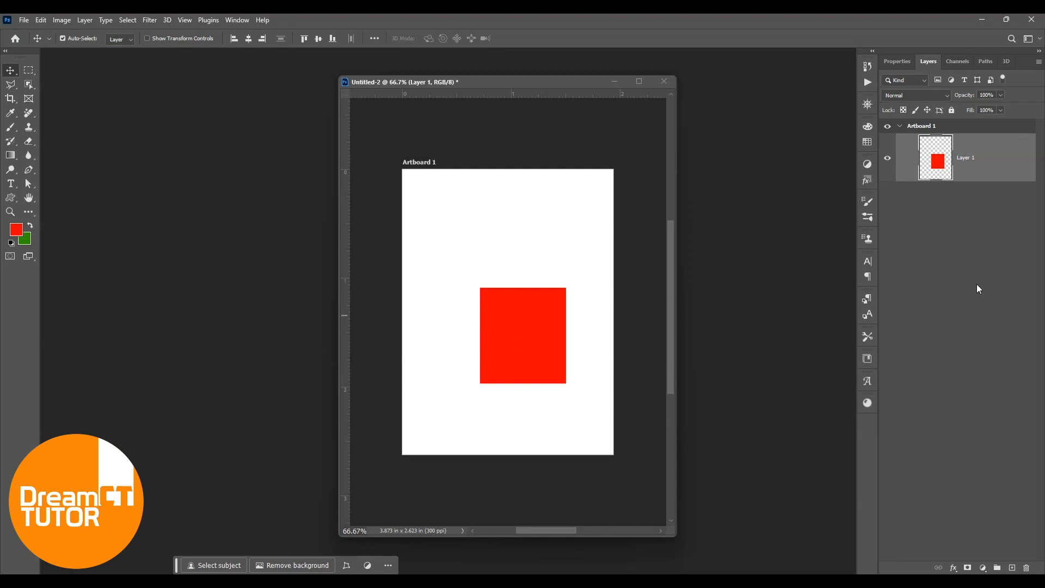
- Lock Layer 1 against auto-nesting, try moving the red square off the artboard, undo that and shift the square within the artboard
left_click(940, 111)
left_click_drag(502, 354, 652, 336)
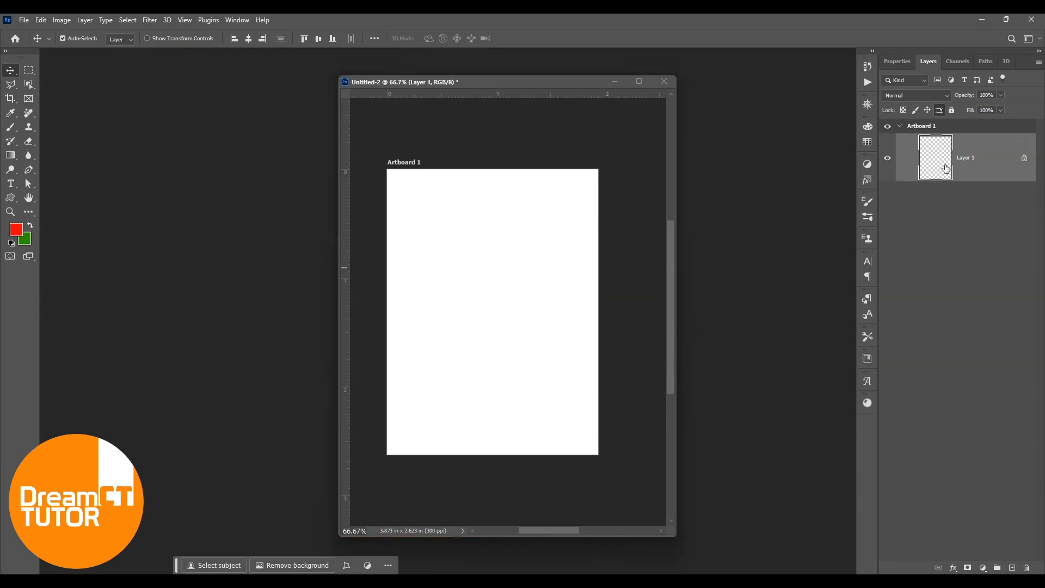
key("ctrl+z")
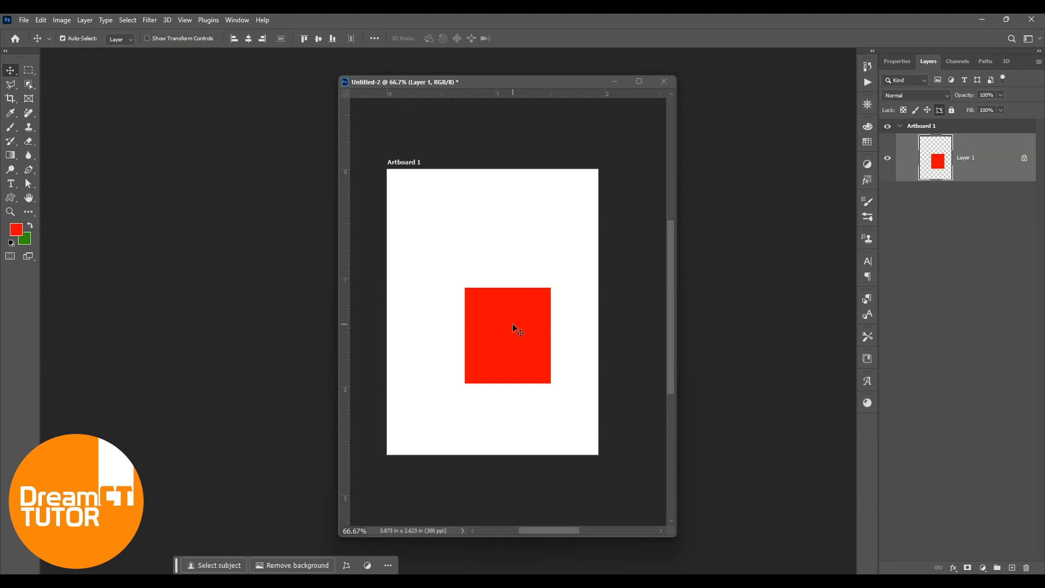
mouse_move(512, 326)
left_mouse_down()
mouse_move(581, 301)
mouse_move(544, 329)
mouse_move(499, 330)
left_mouse_up()
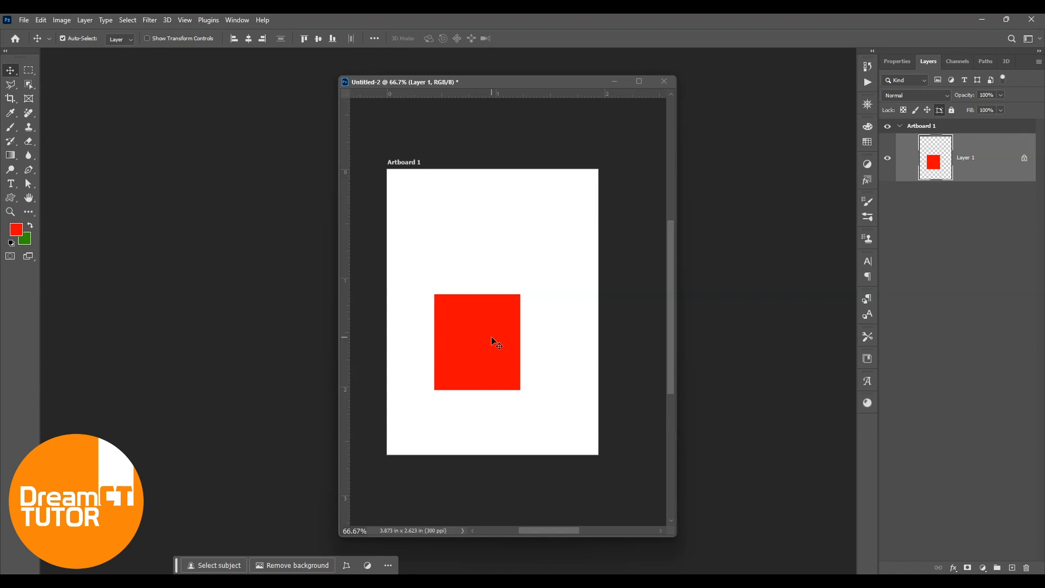
- With Layer 1's nesting lock off, move the red square out beside the artboard and enlarge the document window to show both
left_click_drag(492, 338, 669, 325)
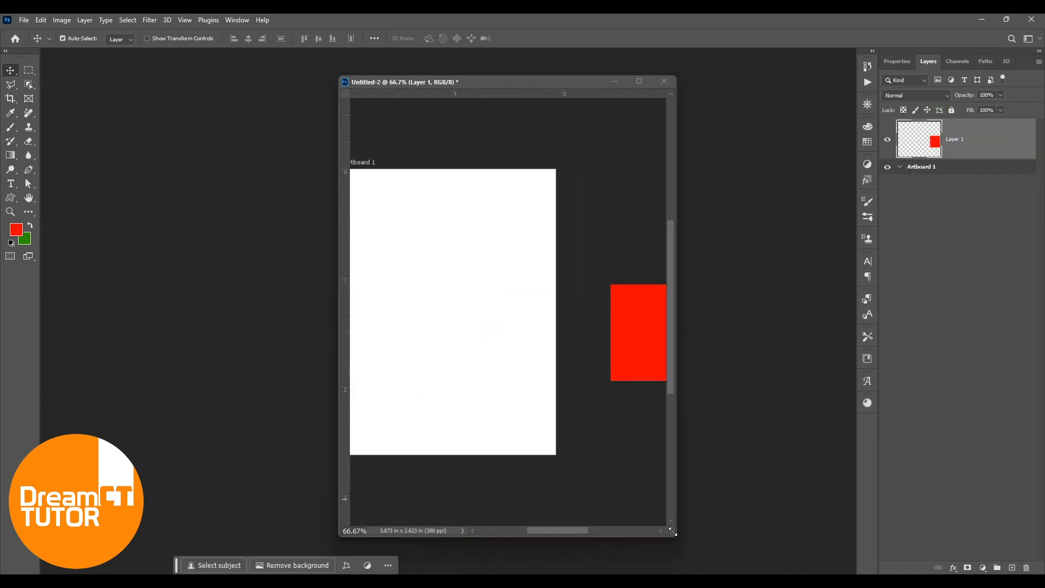
left_click_drag(673, 532, 807, 575)
left_click_drag(690, 373, 668, 355)
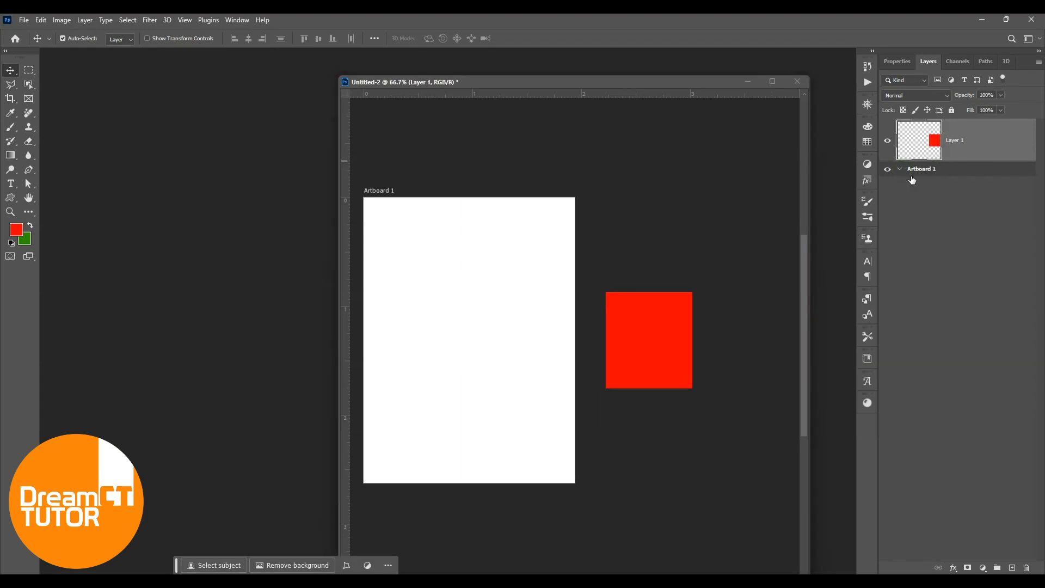
- Move the red square back into the upper middle of Artboard 1
left_click_drag(605, 363, 471, 354)
left_click_drag(644, 350, 467, 303)
key("ctrl+minus")
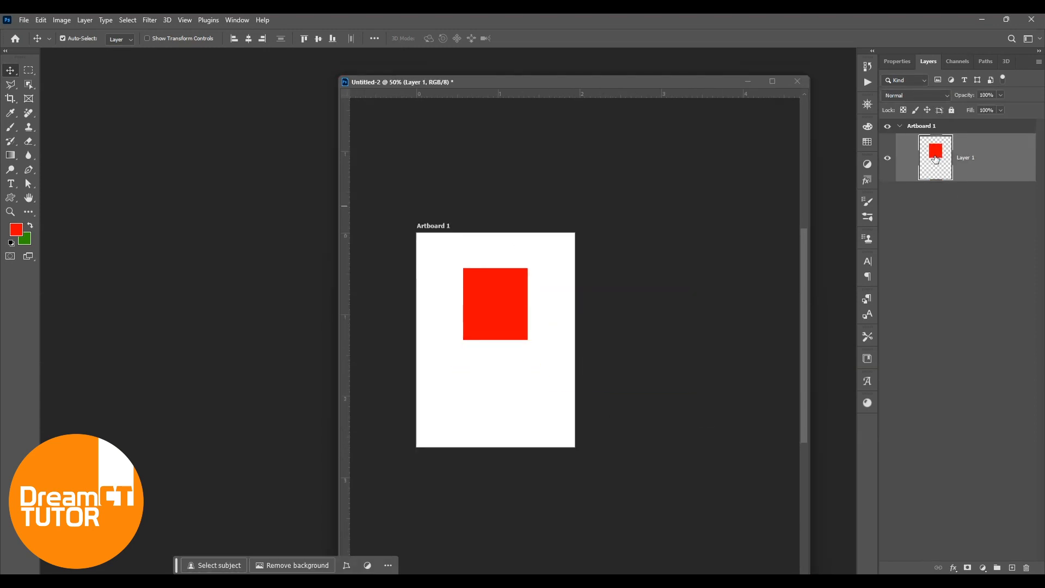
- Duplicate Artboard 1 with its contents until three copies form a two-by-two grid with the original
left_click(911, 127)
left_click(901, 126)
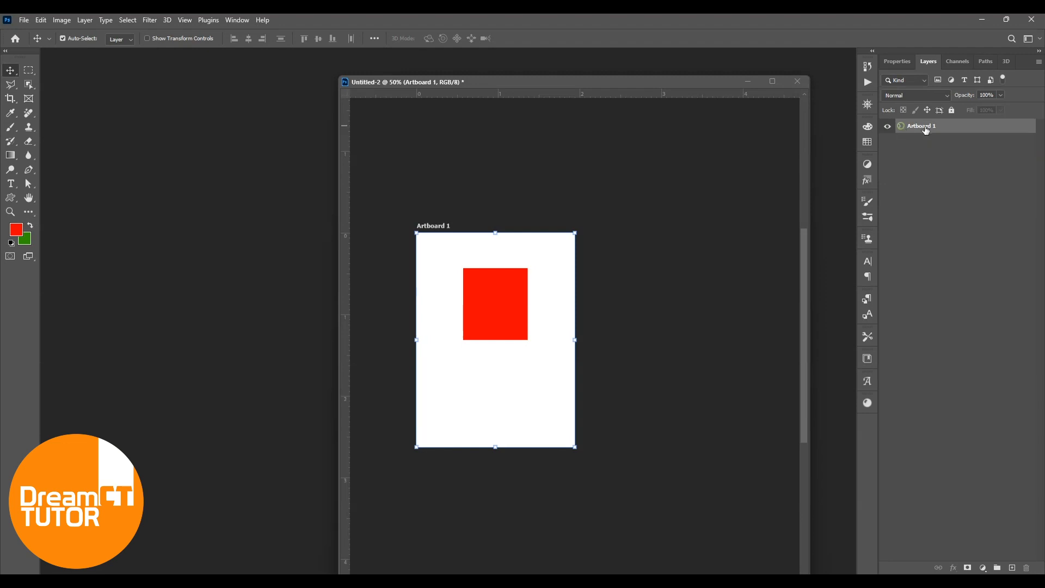
left_click_drag(434, 303, 607, 301)
scroll(805, 330, "down", 3)
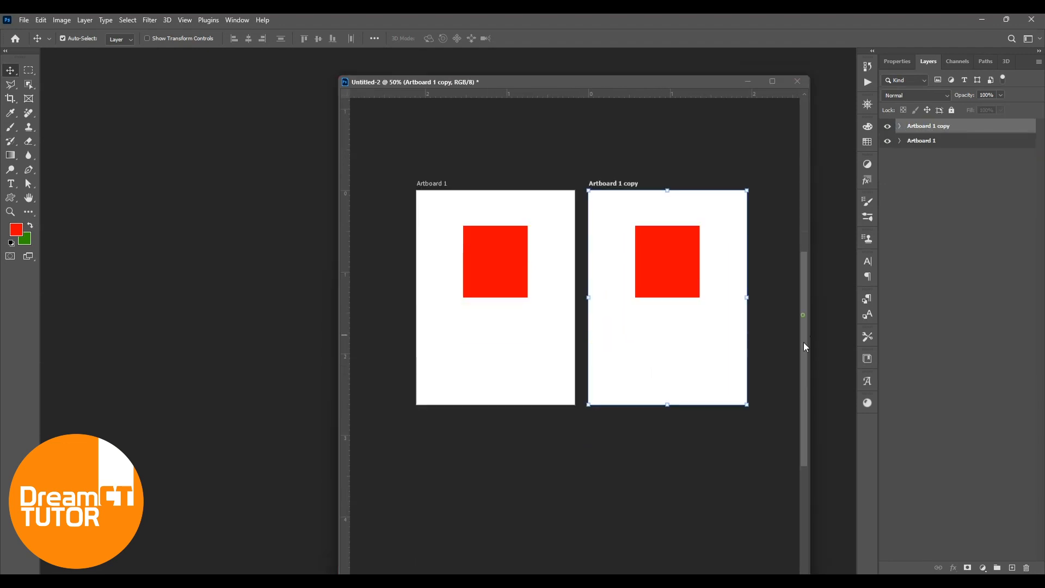
left_click_drag(654, 289, 486, 509)
left_click_drag(483, 385, 651, 381)
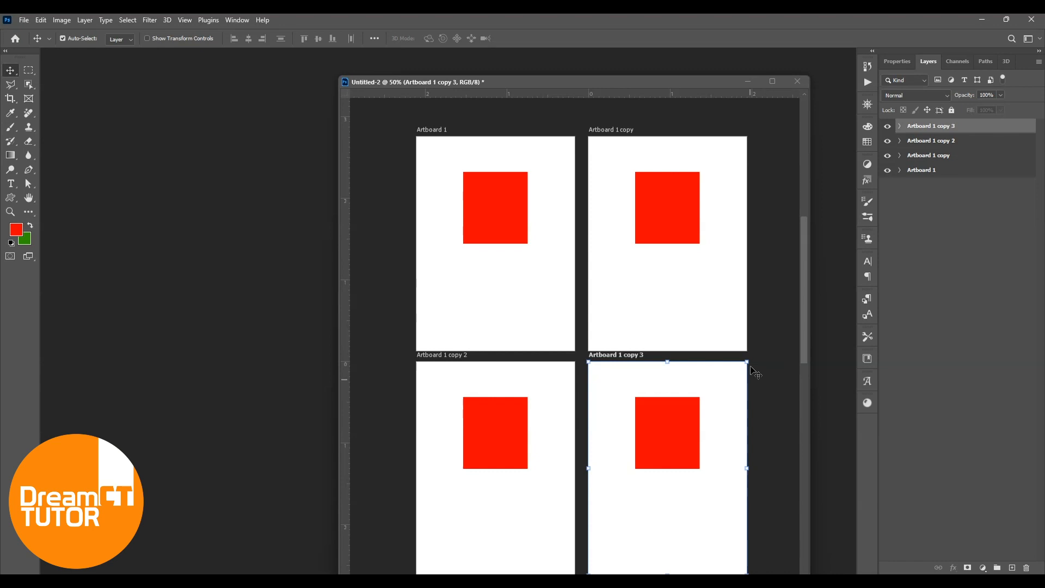
- Try shrinking Artboard 1 copy 3 from its upper-right corner, then undo the resize
left_click(725, 376)
left_click(930, 126)
left_click_drag(753, 366, 701, 423)
left_click_drag(647, 509, 689, 453)
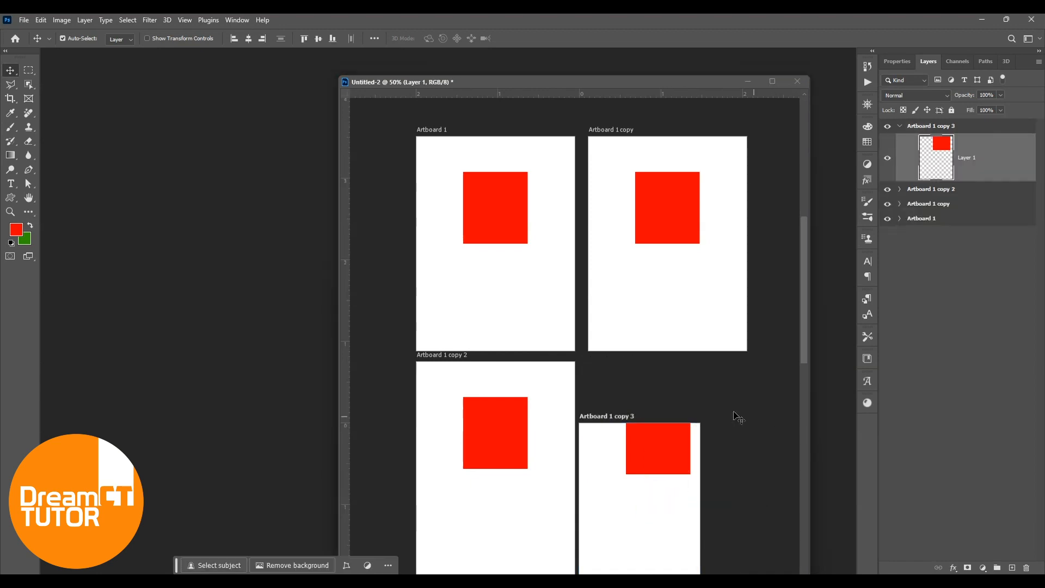
key("ctrl+z")
key("ctrl+z")
left_click_drag(698, 412, 717, 389)
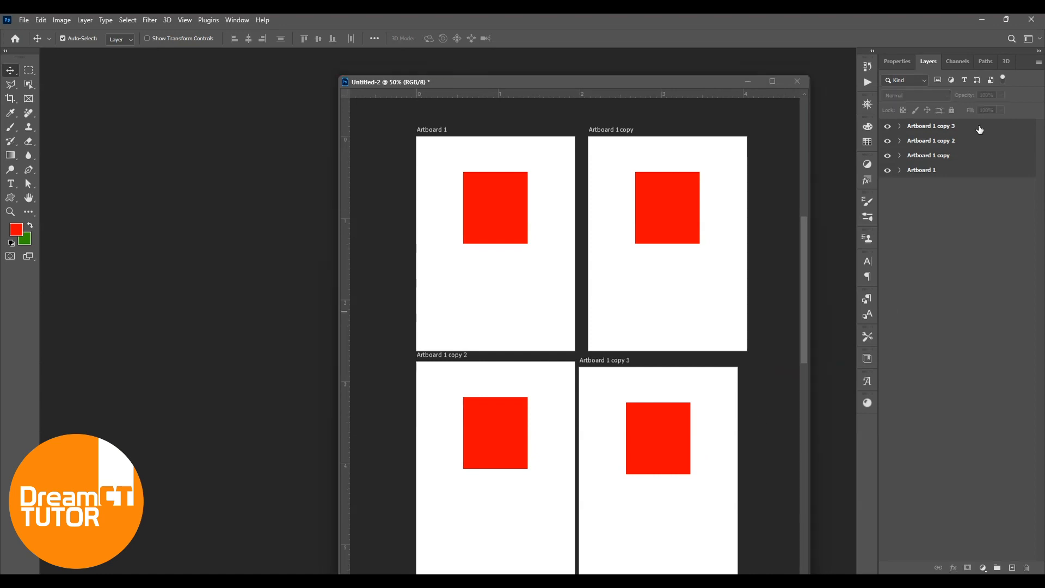
- Select Artboard 1 copy 3 and stretch its upper-right corner to line up with the right edge of the artboard above
left_click(900, 126)
left_click(906, 140)
left_click(900, 126)
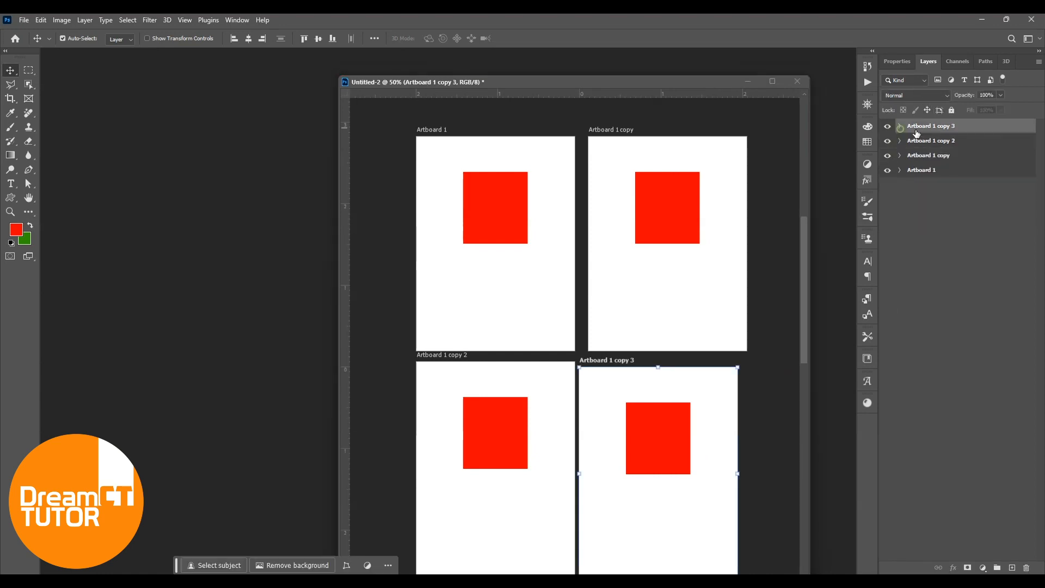
left_click_drag(661, 387, 727, 380)
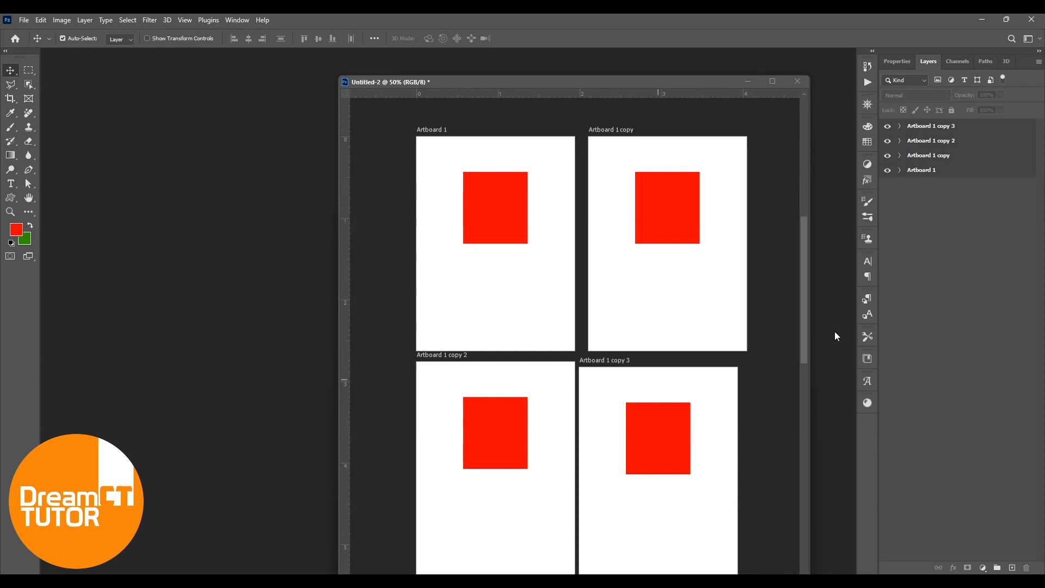
left_click(939, 130)
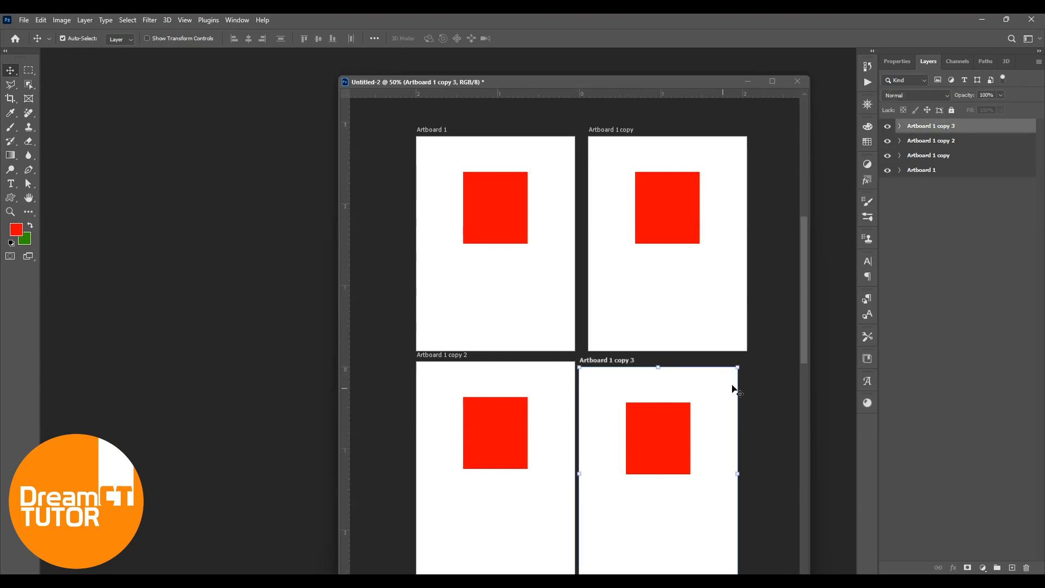
left_click_drag(736, 368, 747, 362)
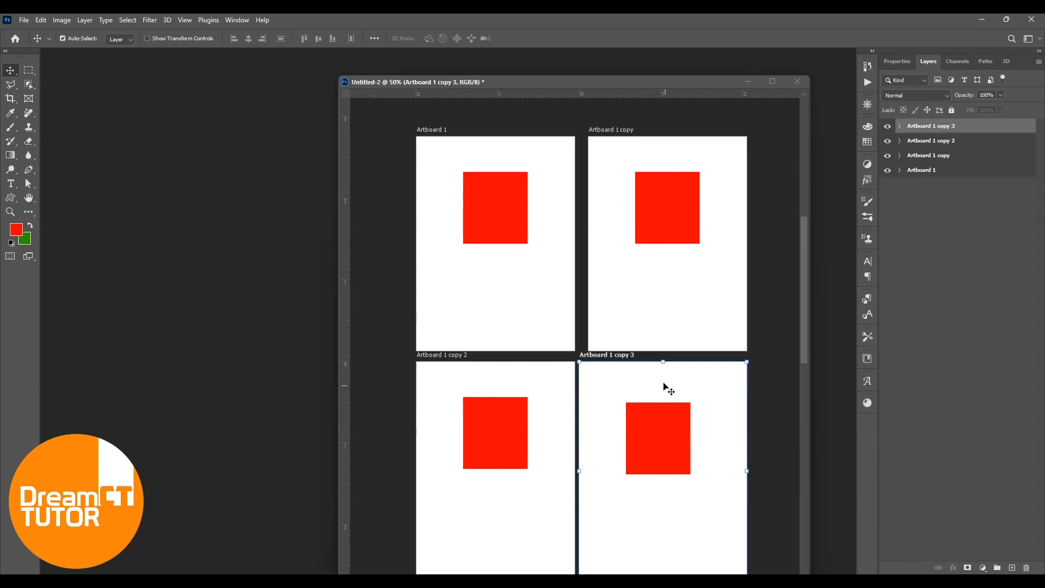
- Dock the document window and move Artboard 1 copy 3 and Artboard 1 copy right, widening the gap between the columns
left_click_drag(615, 76, 477, 54)
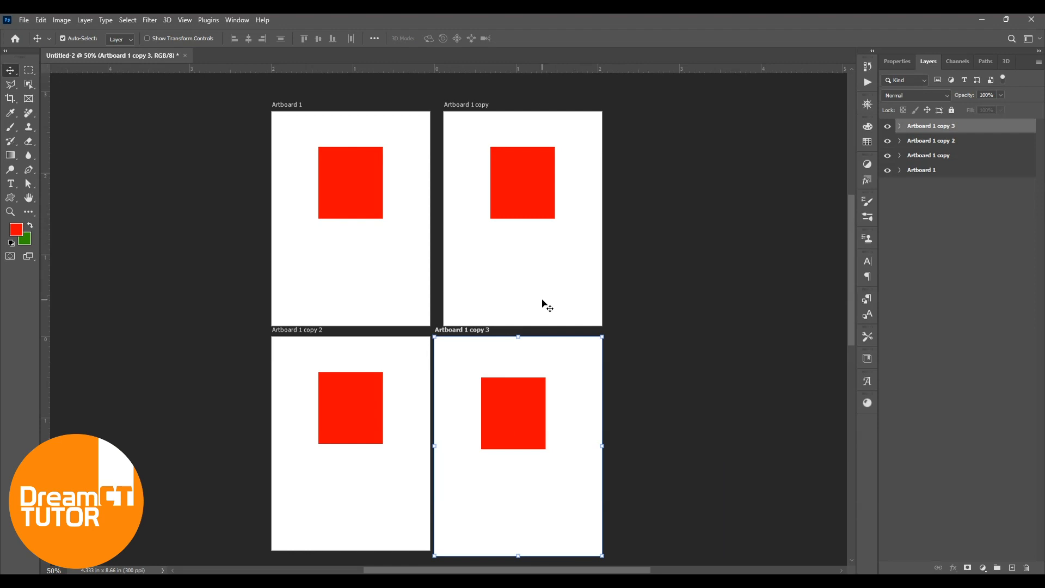
left_click_drag(479, 357, 655, 357)
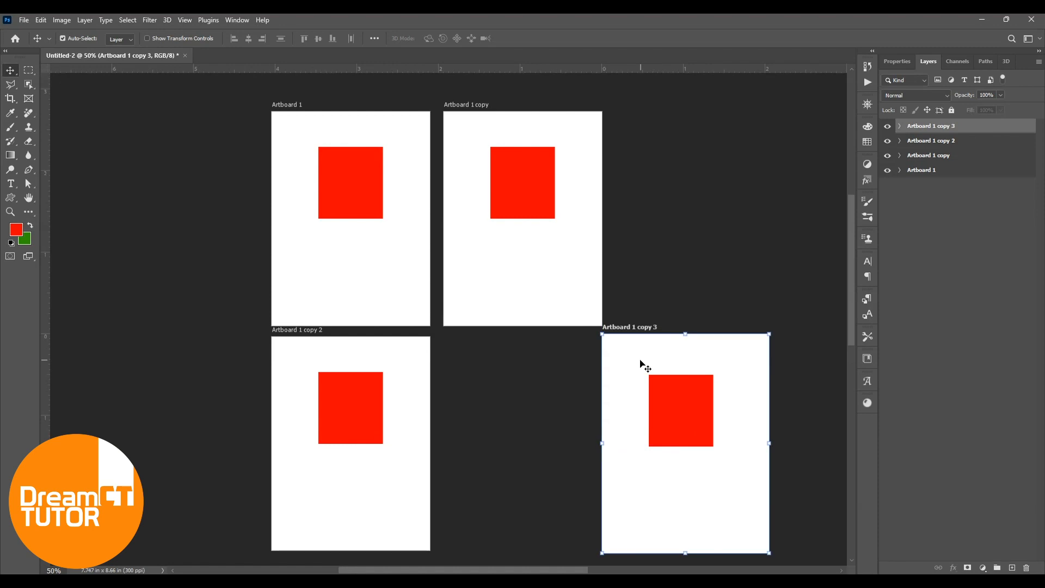
left_click_drag(684, 355, 555, 362)
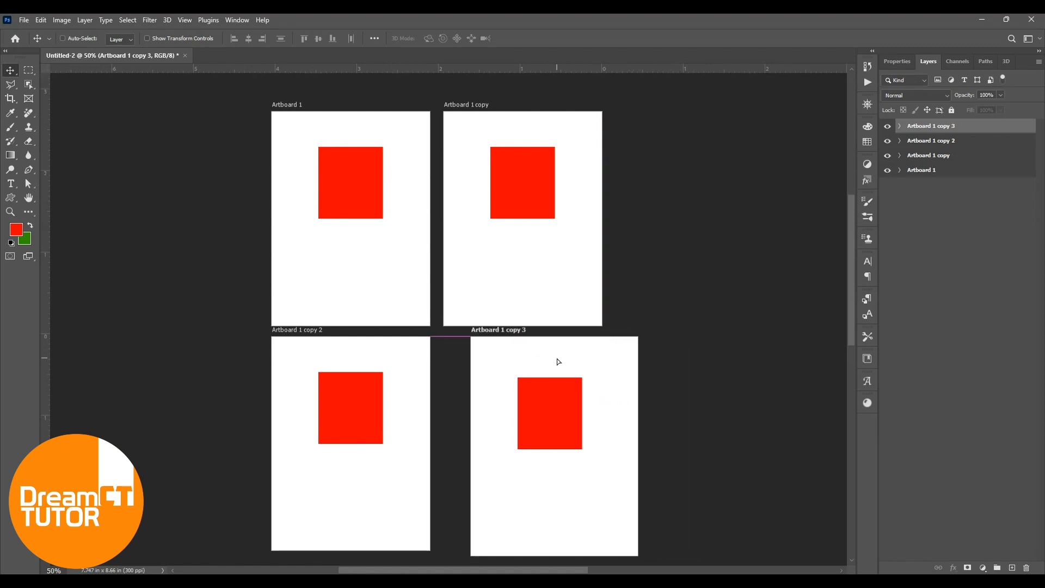
left_click(542, 279, "ctrl")
left_click_drag(521, 287, 551, 284)
left_click(756, 276, "ctrl")
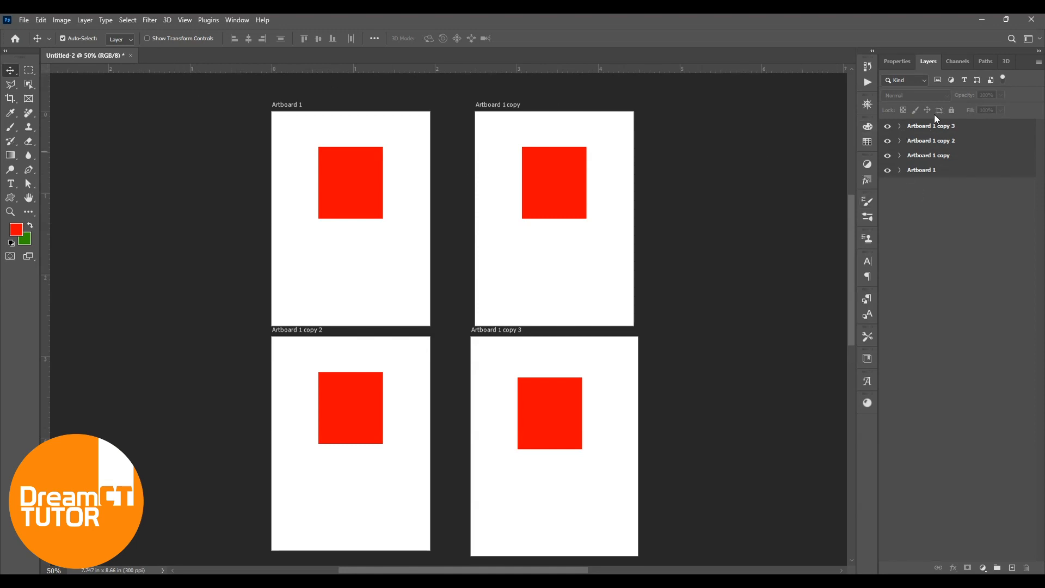
- Undock the artboard document Untitled-2 and close it without saving
left_click_drag(97, 54, 164, 94)
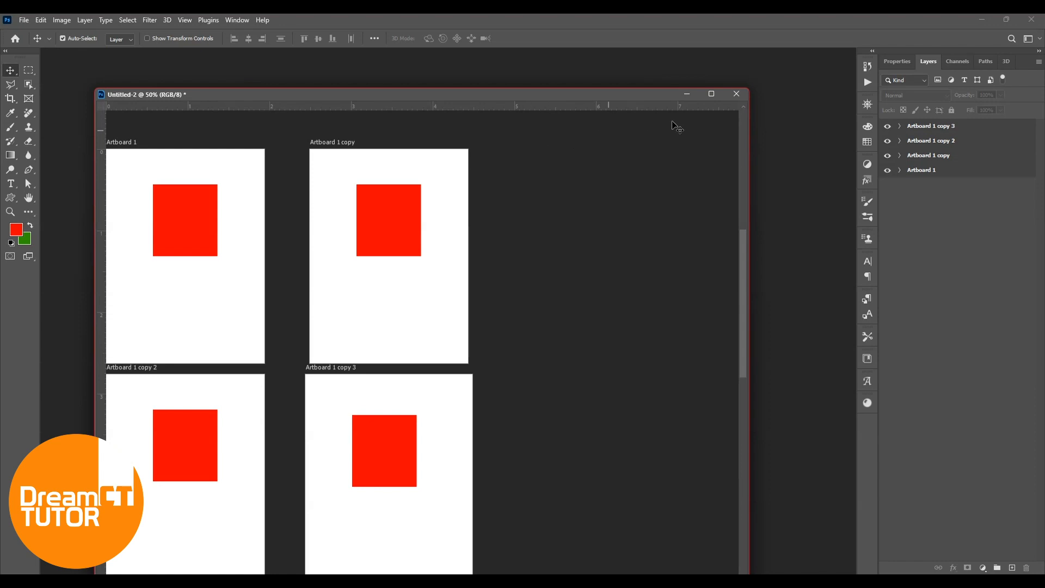
left_click(734, 95)
left_click(518, 226)
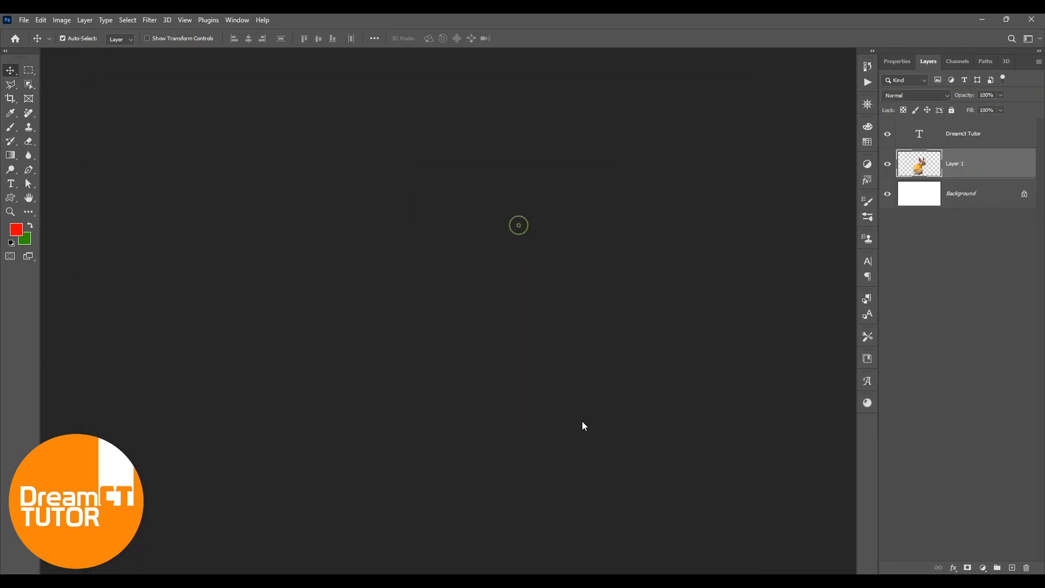
- Bring back the Untitled-1 document with the dog and title text, and reposition its floating window in the workspace
mouse_move(662, 578)
left_click(710, 533)
left_click_drag(421, 82, 466, 72)
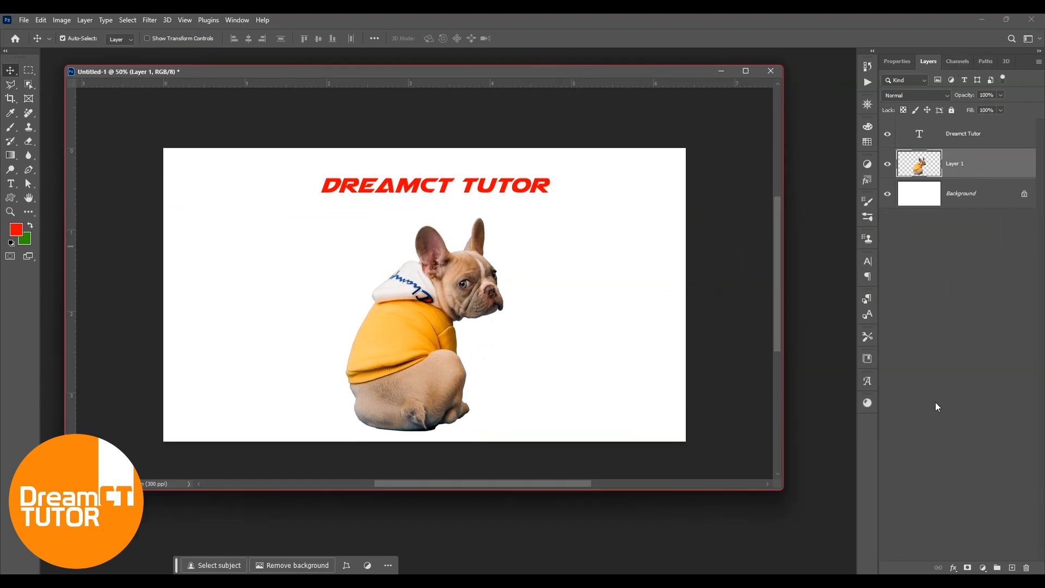
- Open the list of layer style effects for the dog's Layer 1
left_click(953, 568)
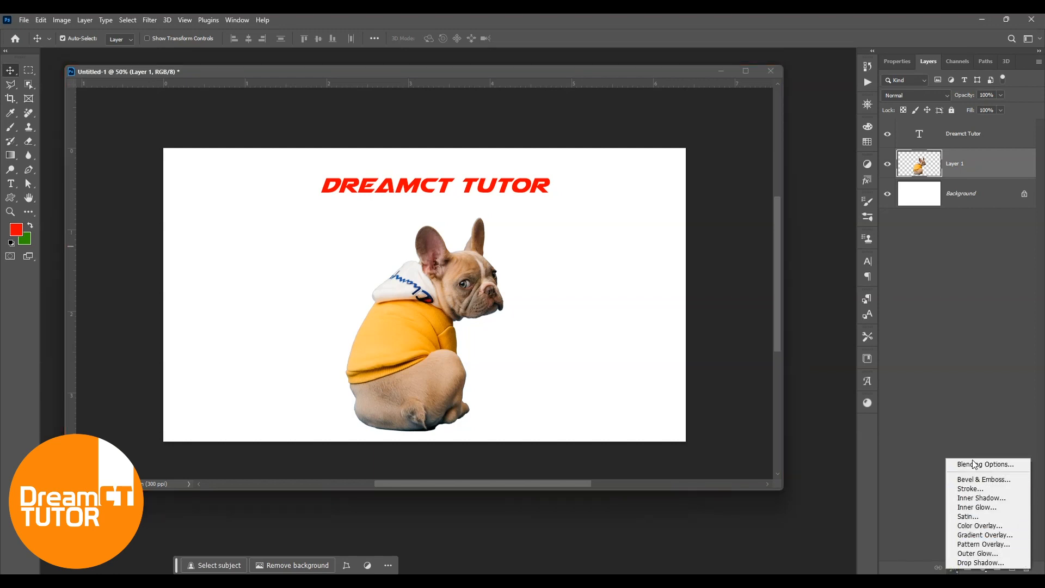
left_click(958, 402)
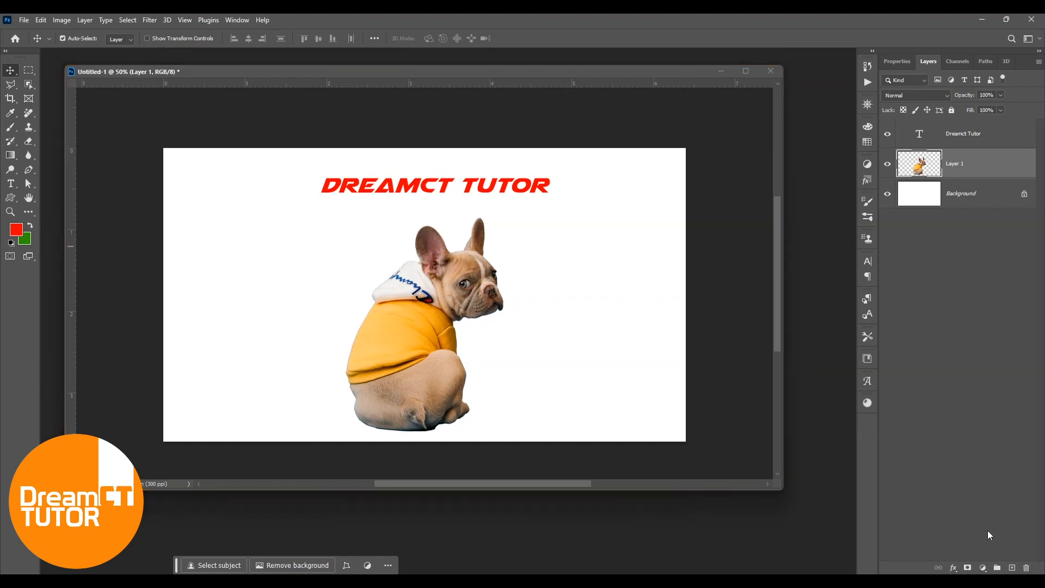
left_click(953, 569)
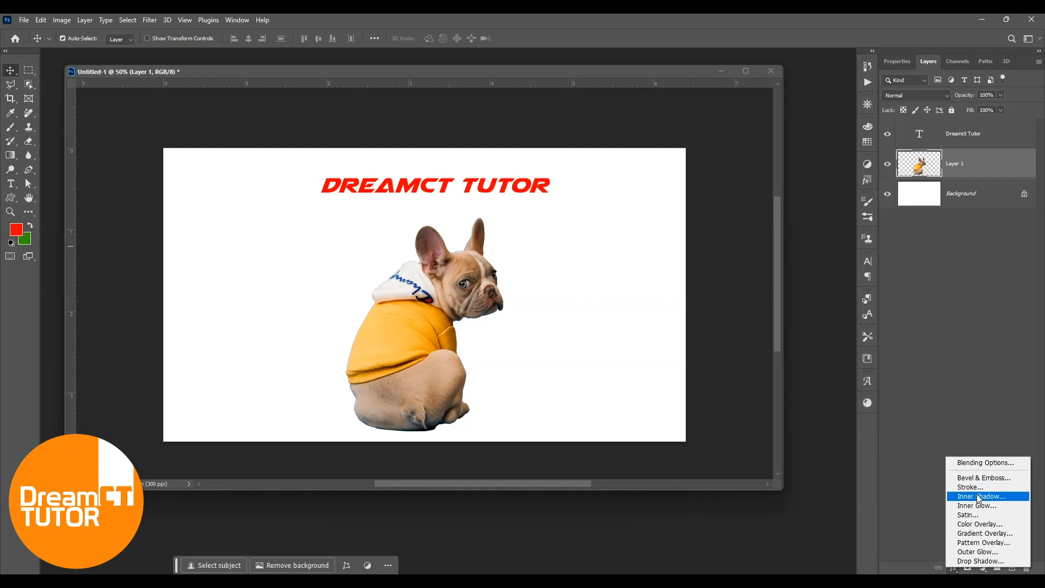